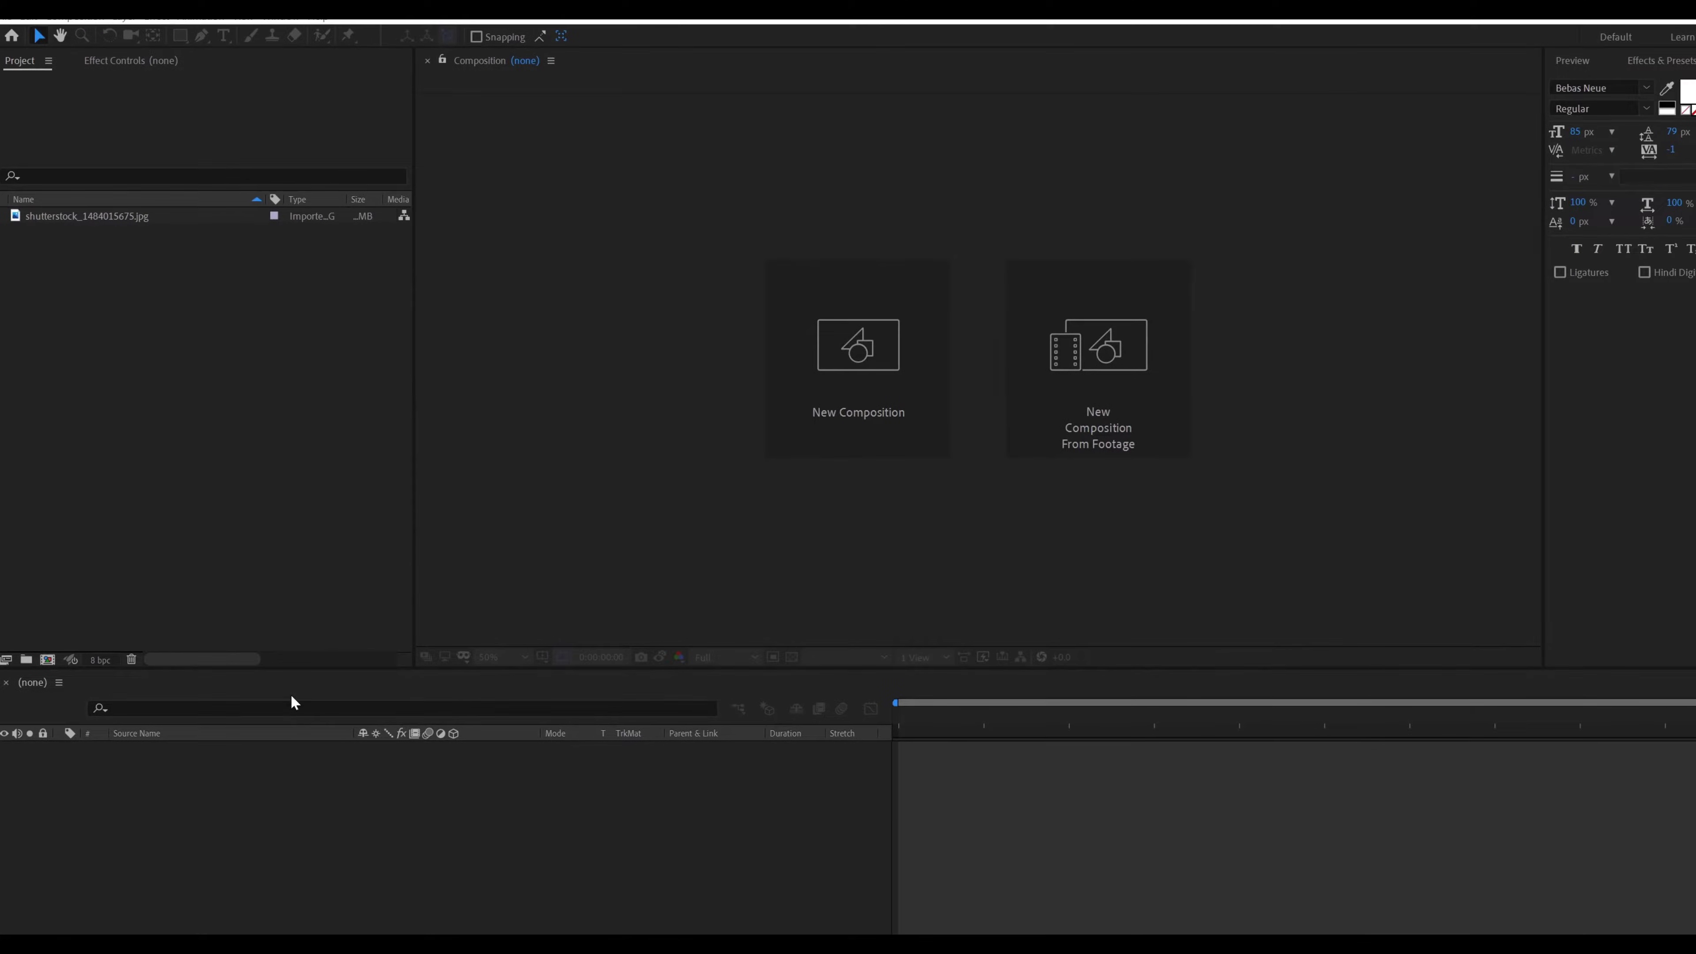
Create a 10-second 1920×1080 composition named Glowing Lines
left_click(879, 387)
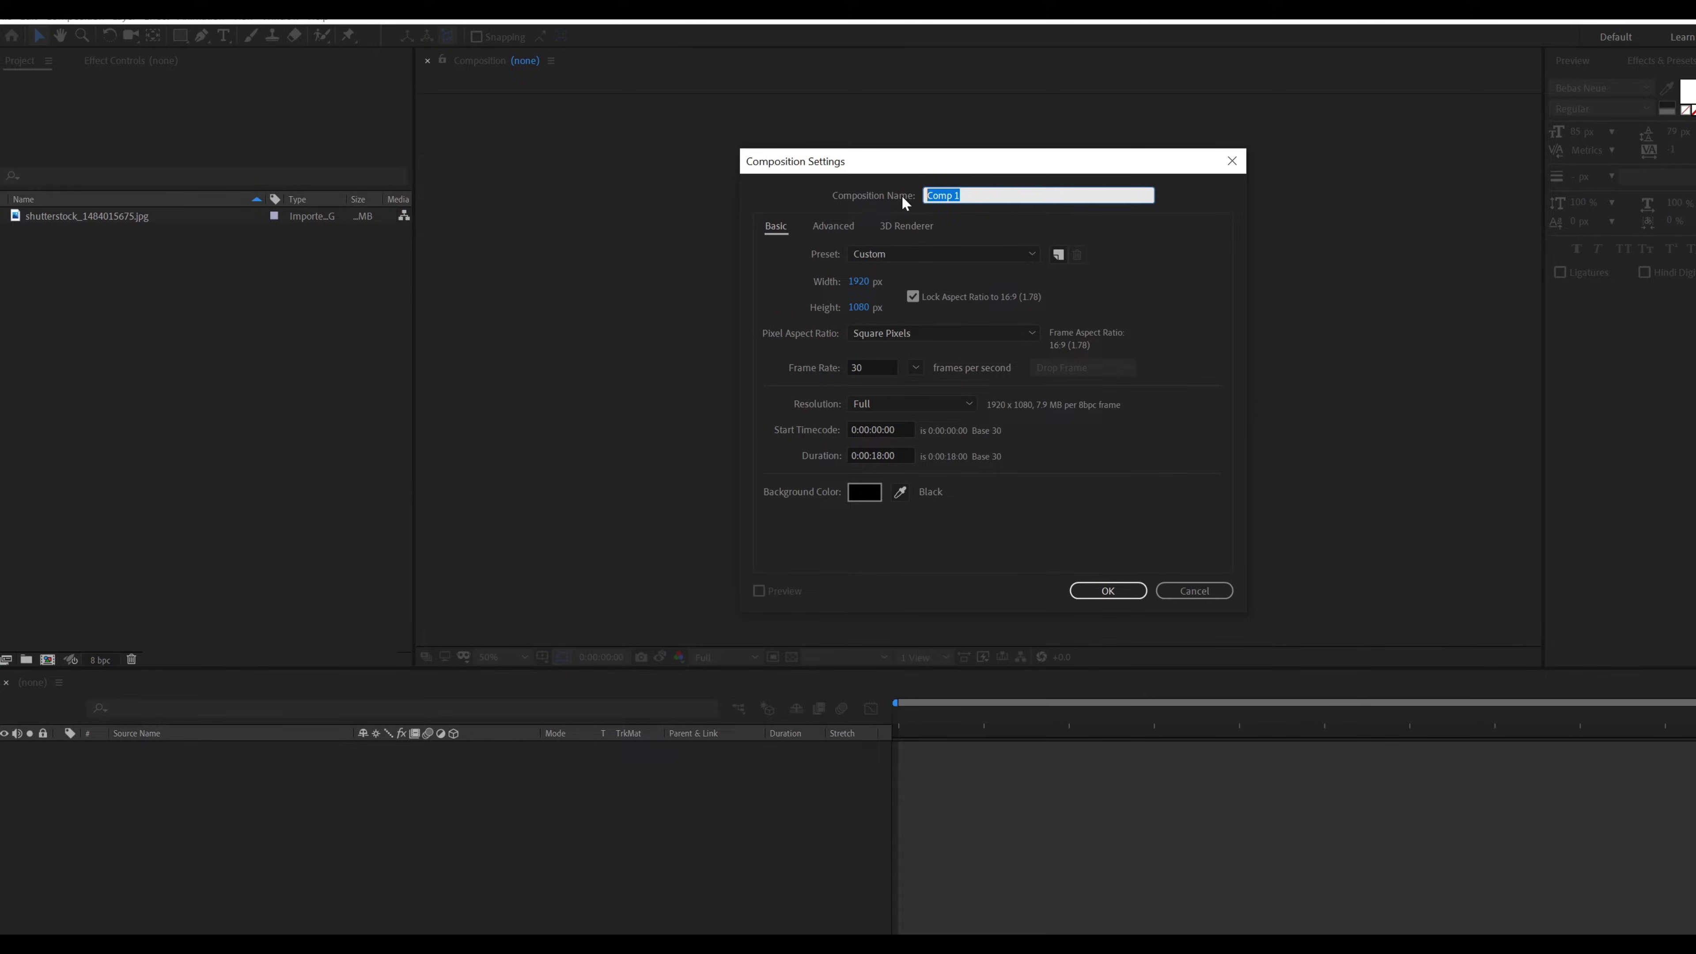
type("Glowing Lines")
left_click(894, 453)
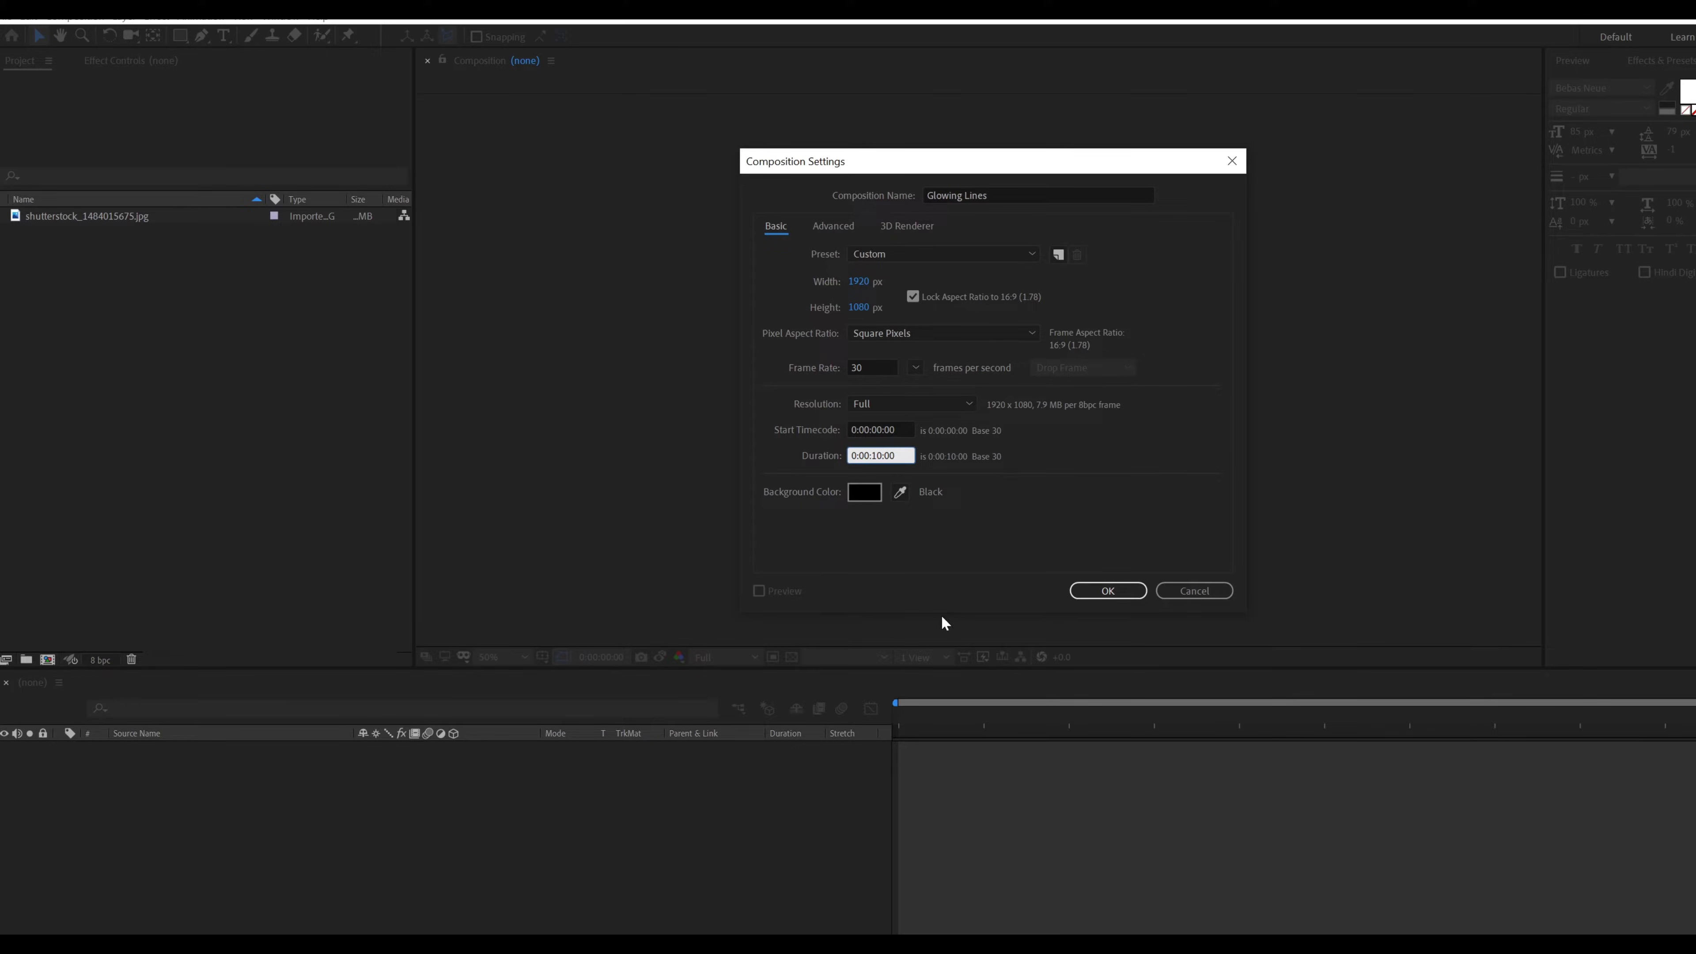
left_click(1095, 593)
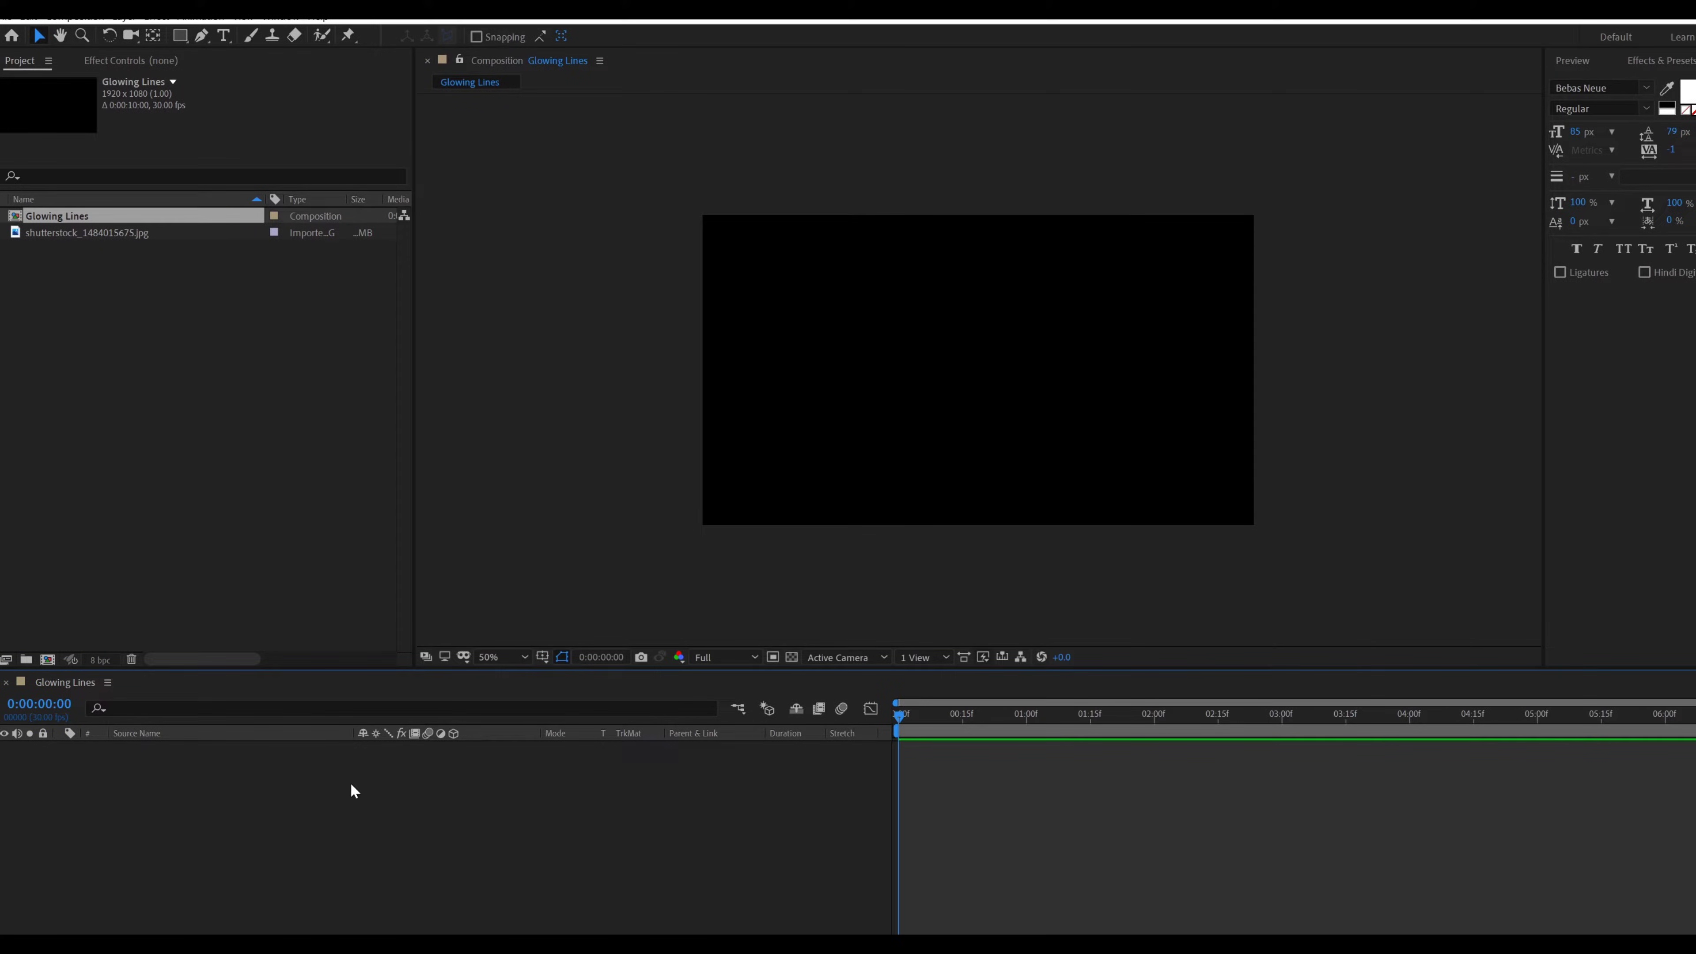
Add the road photo to the comp and scale it to 49%
left_click_drag(91, 239, 197, 762)
key("s")
left_click_drag(383, 763, 342, 765)
Precompose the photo layer as BG Image, moving all attributes into it
left_click(208, 750)
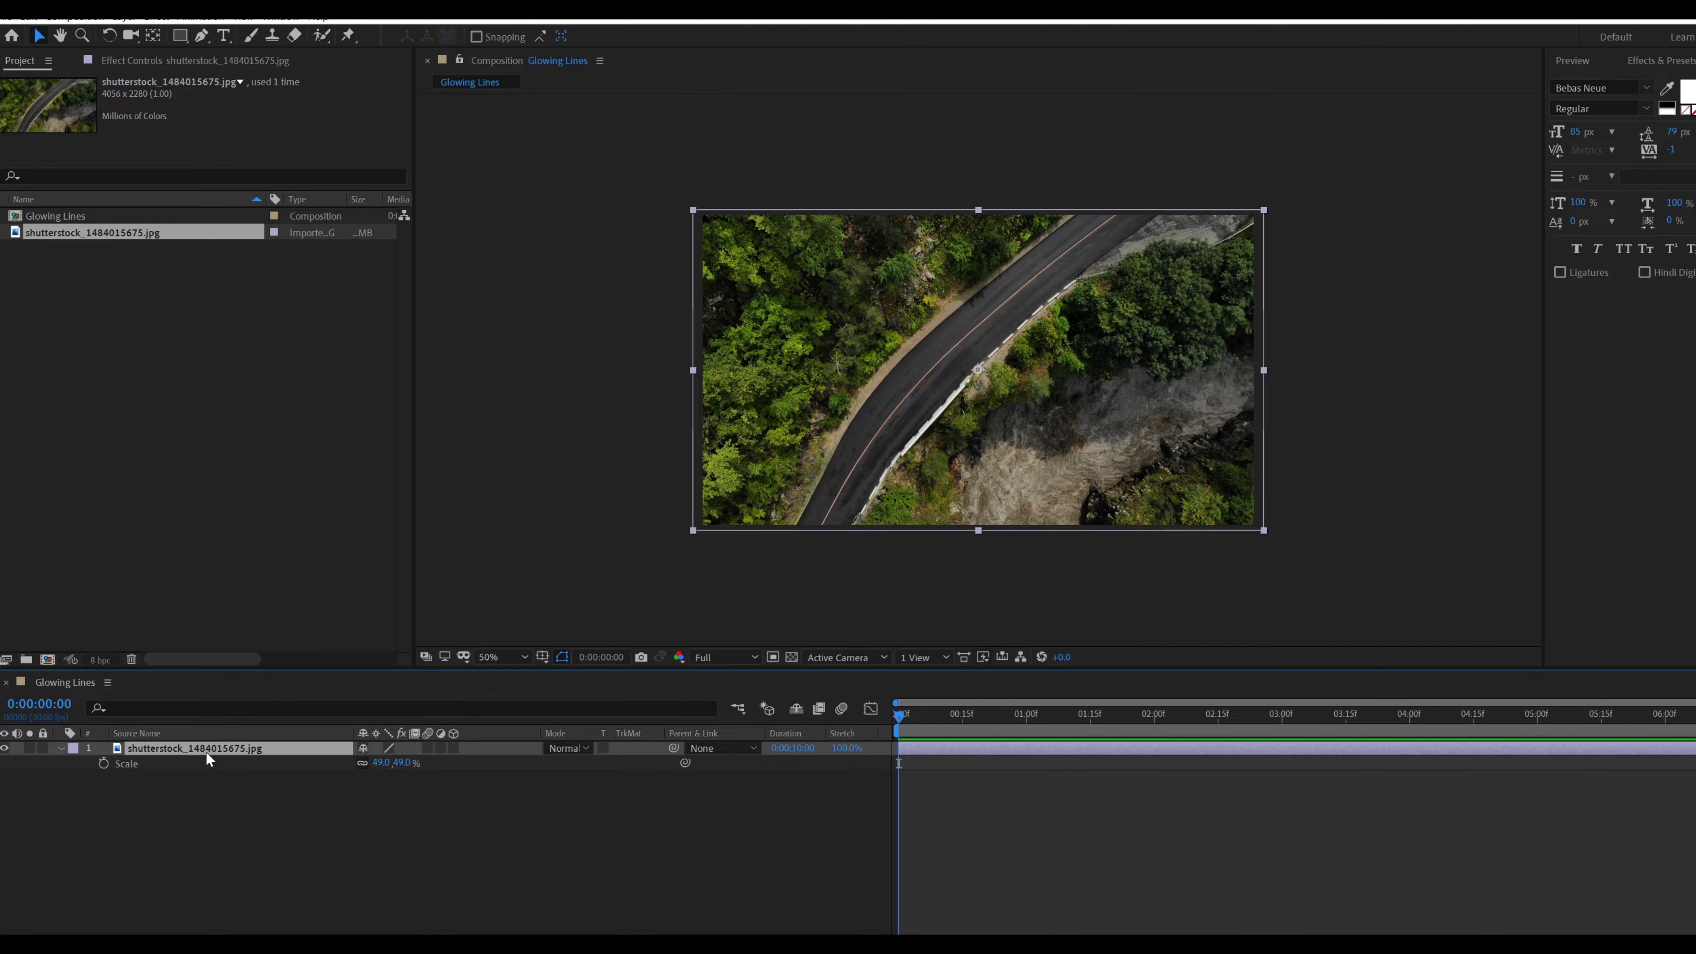
key("ctrl+shift+c")
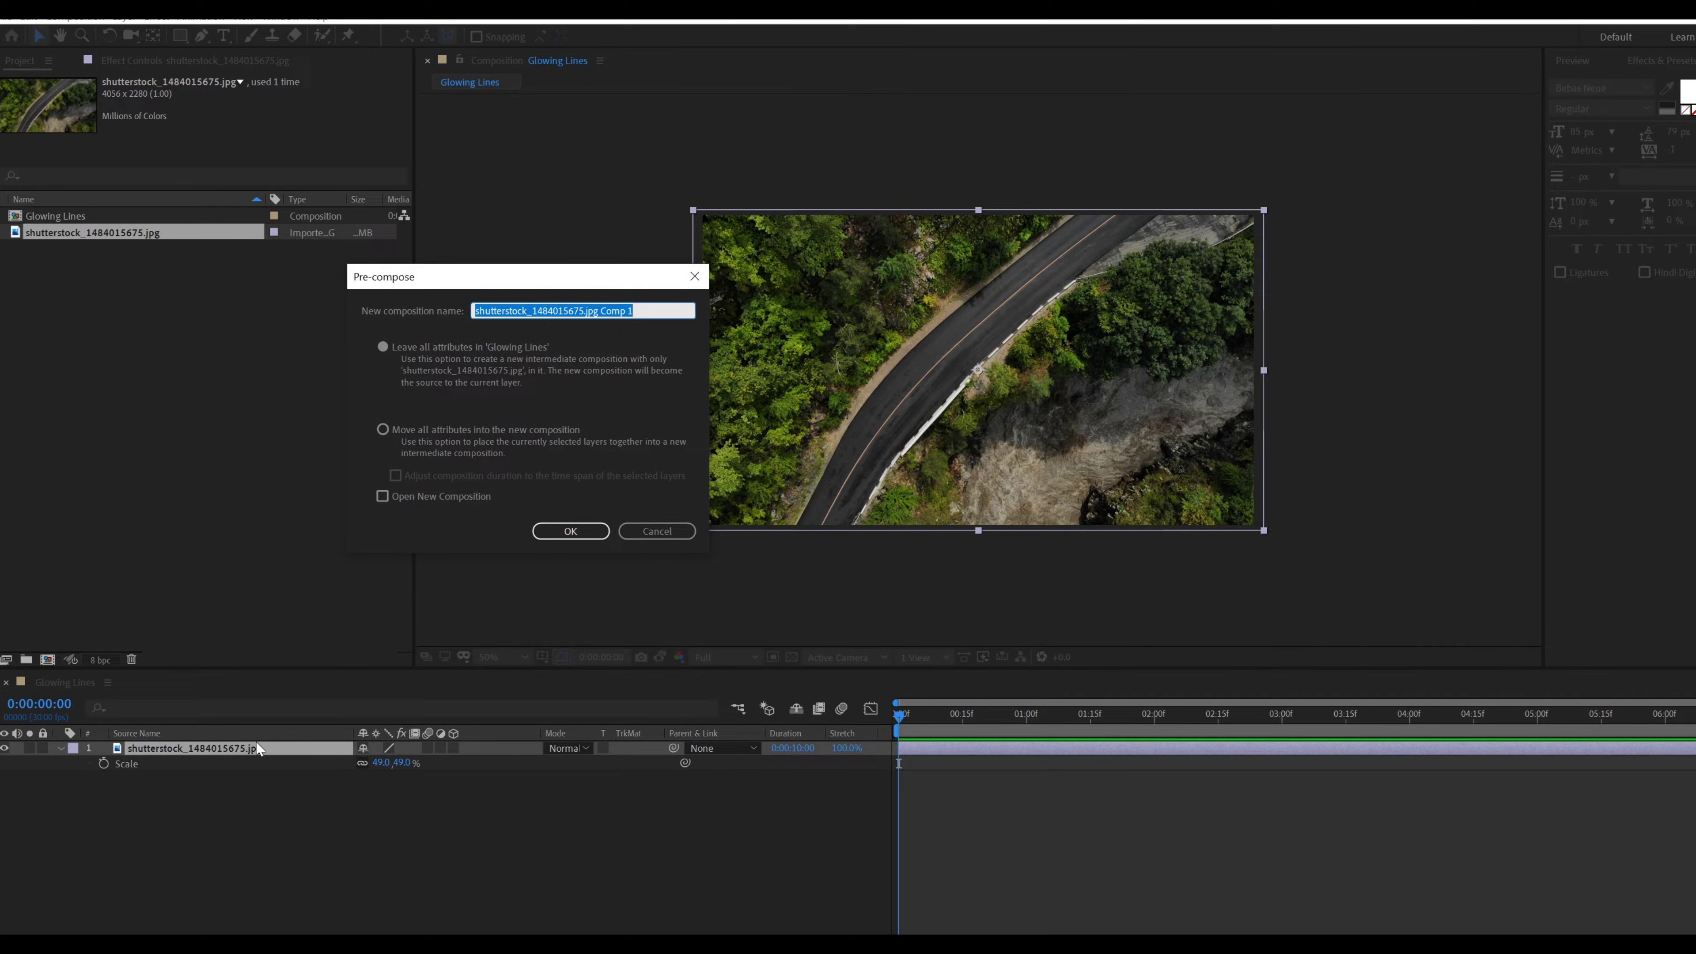
type("BG Image")
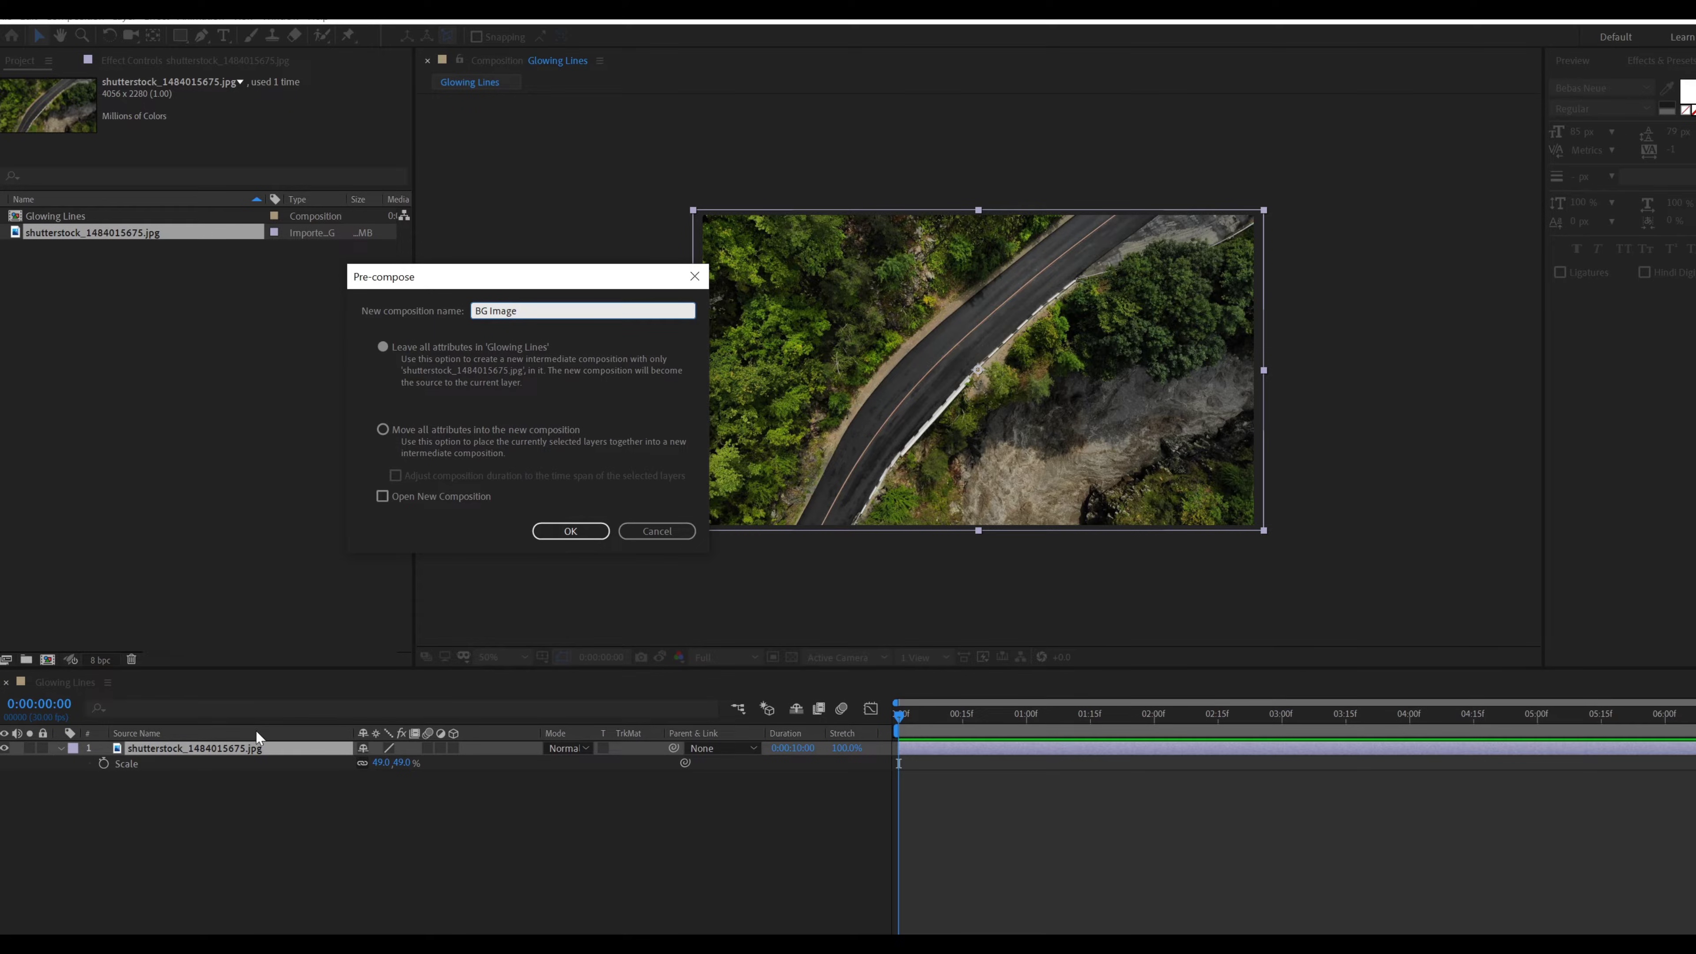
left_click(382, 429)
left_click(570, 530)
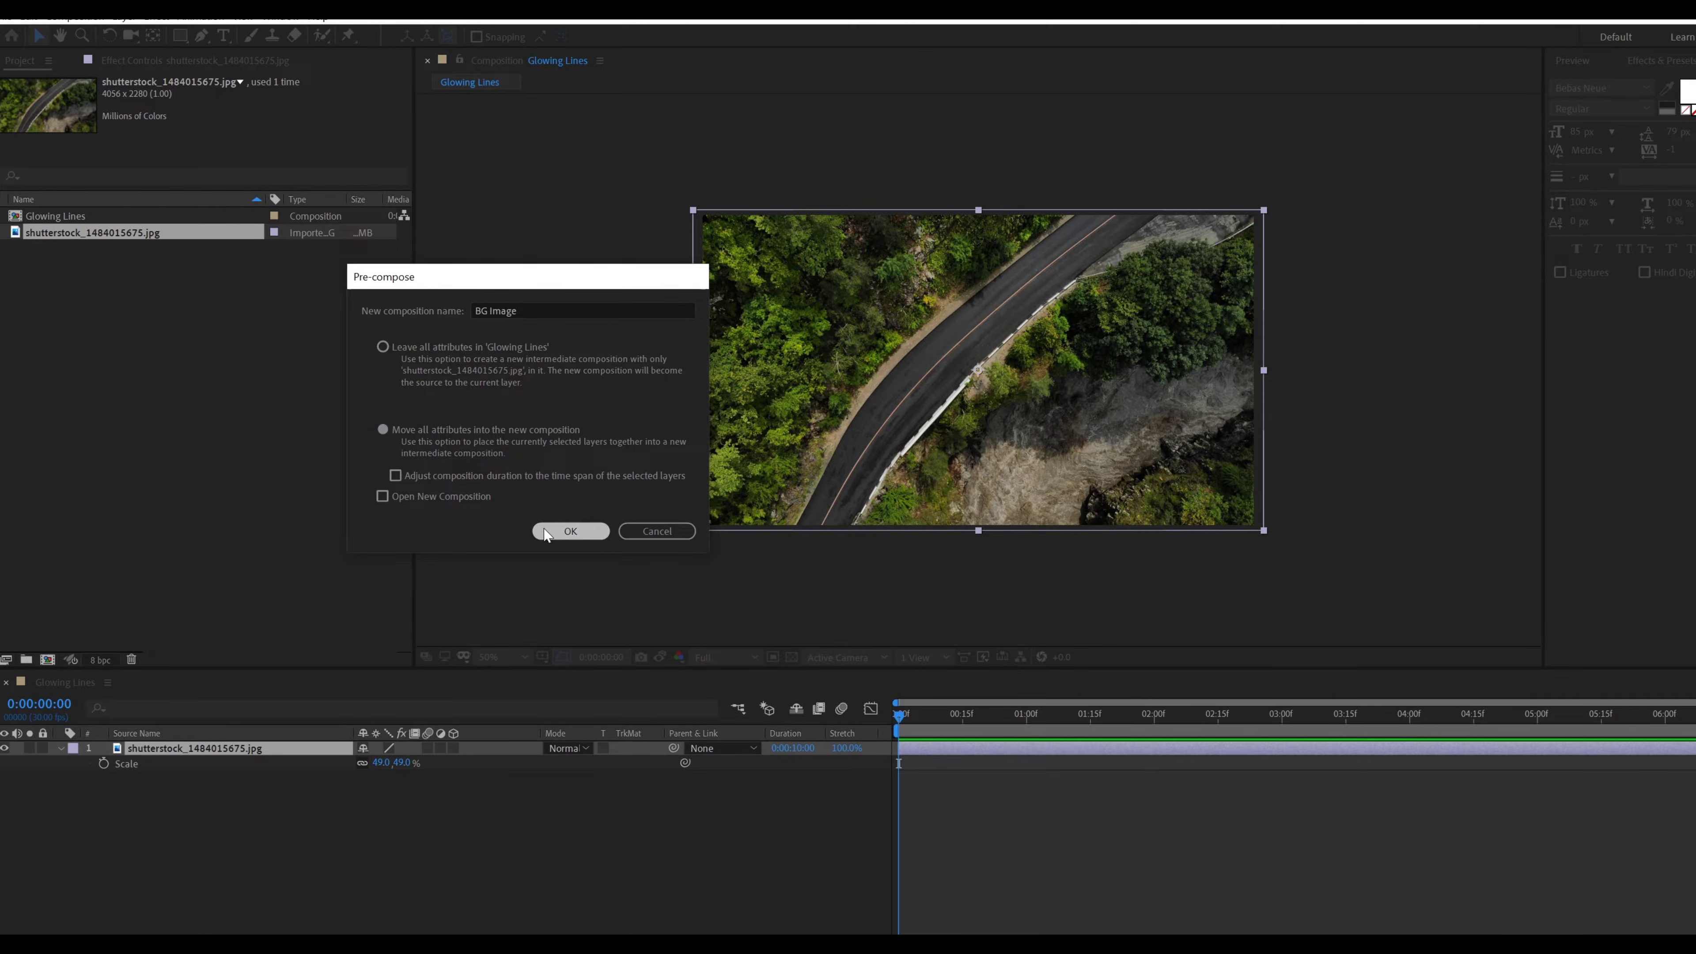
left_click(323, 841)
Add a new solid named Glowing Lines above BG Image and hide it
left_click(161, 748)
left_click(171, 837)
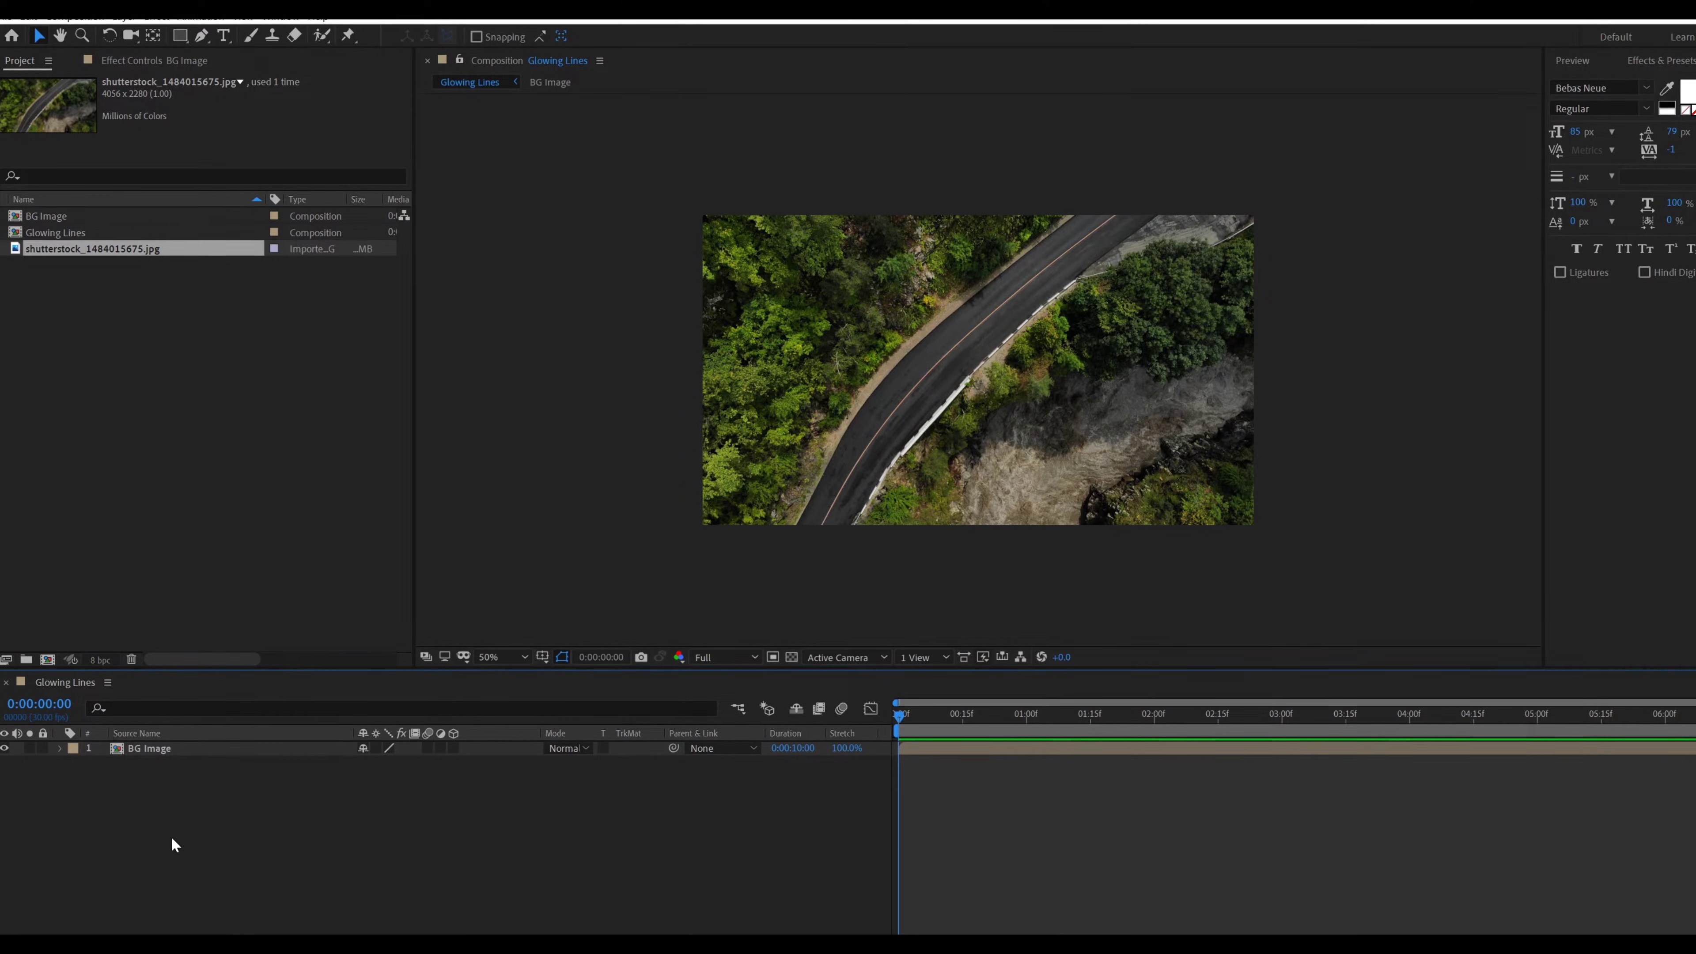
right_click(159, 808)
mouse_move(201, 818)
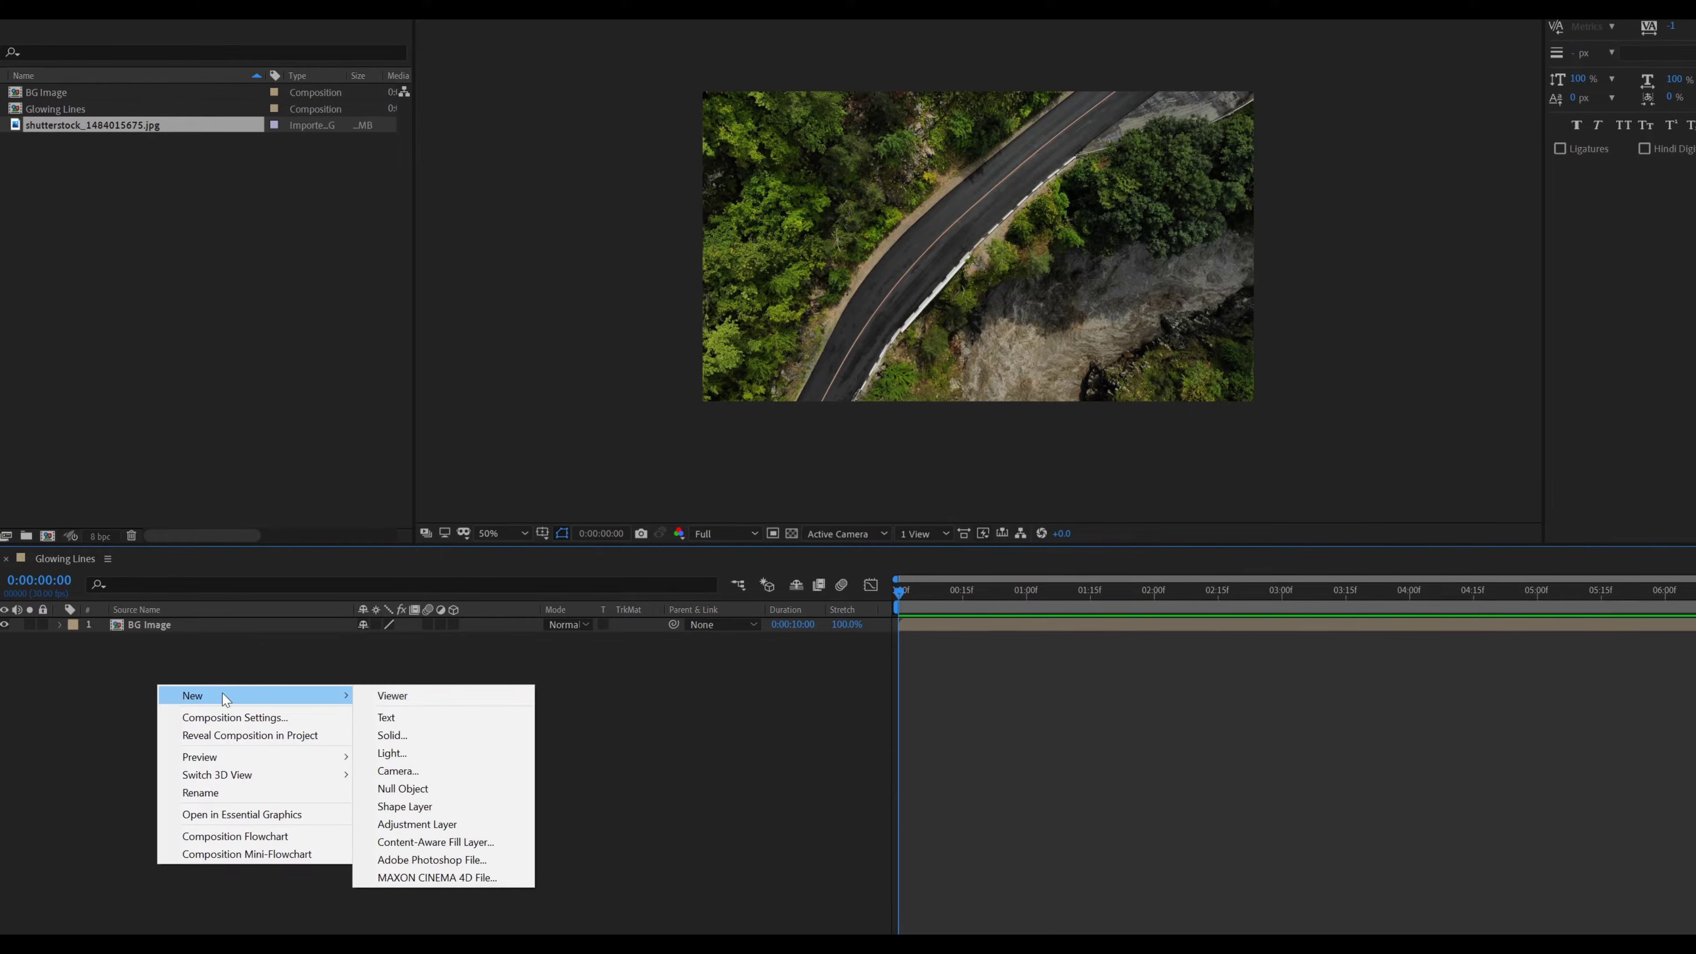
left_click(402, 736)
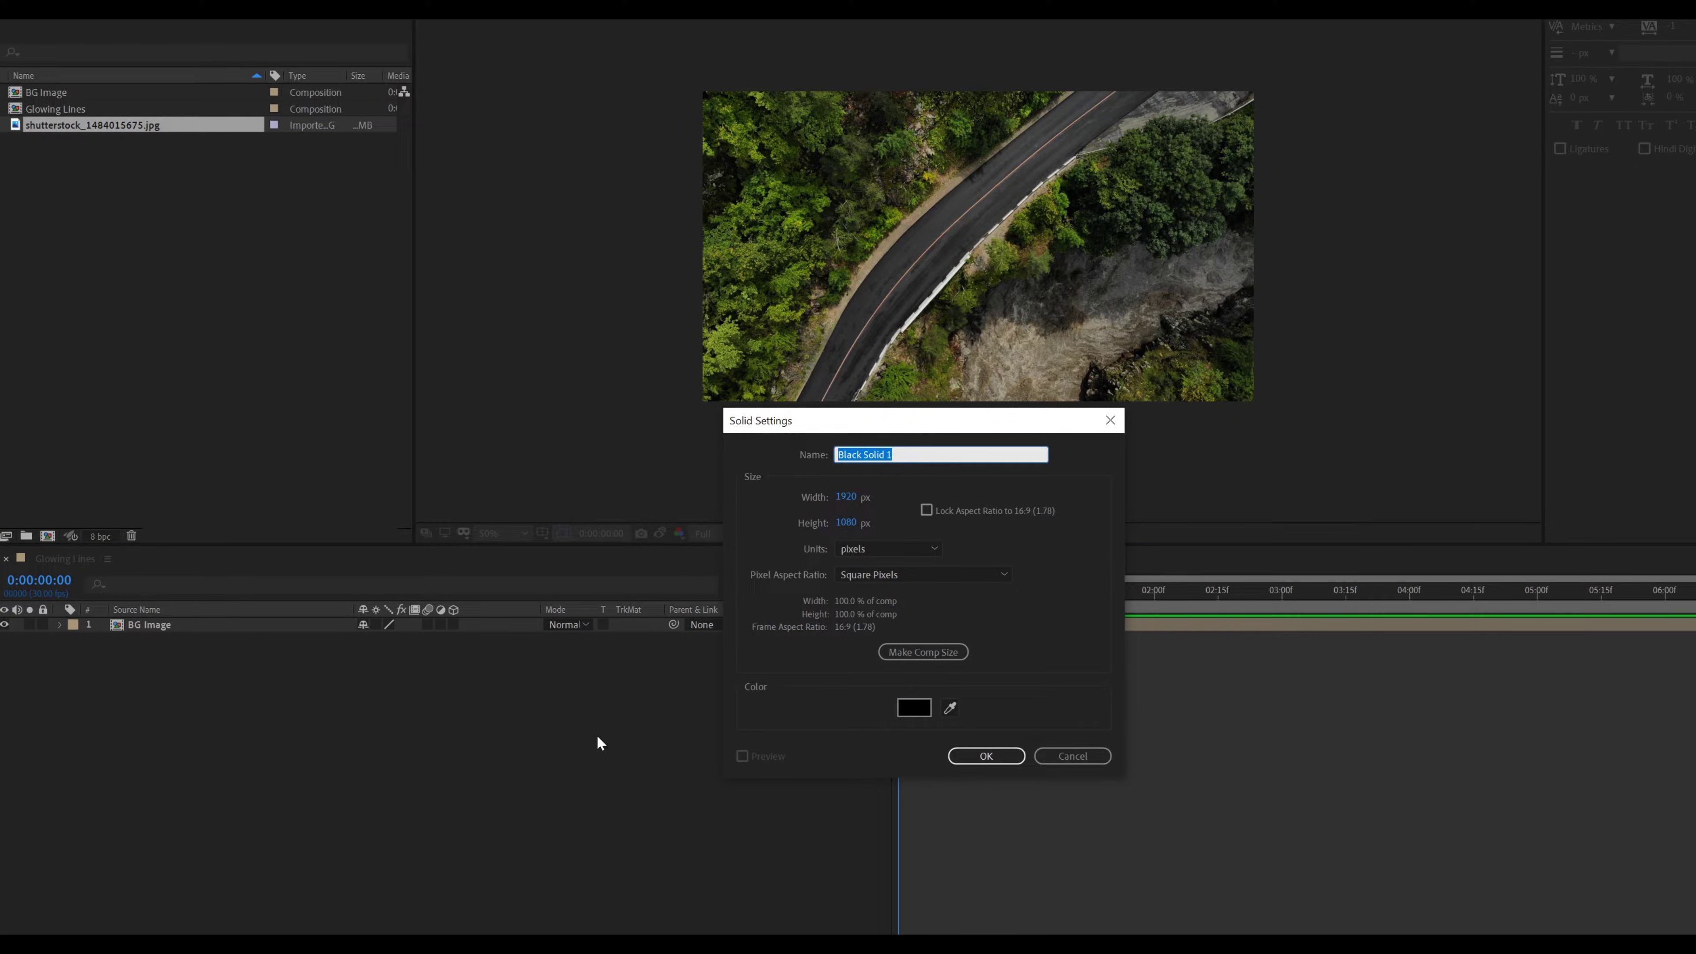
type("Glowing Lines")
key("Return")
left_click(551, 708)
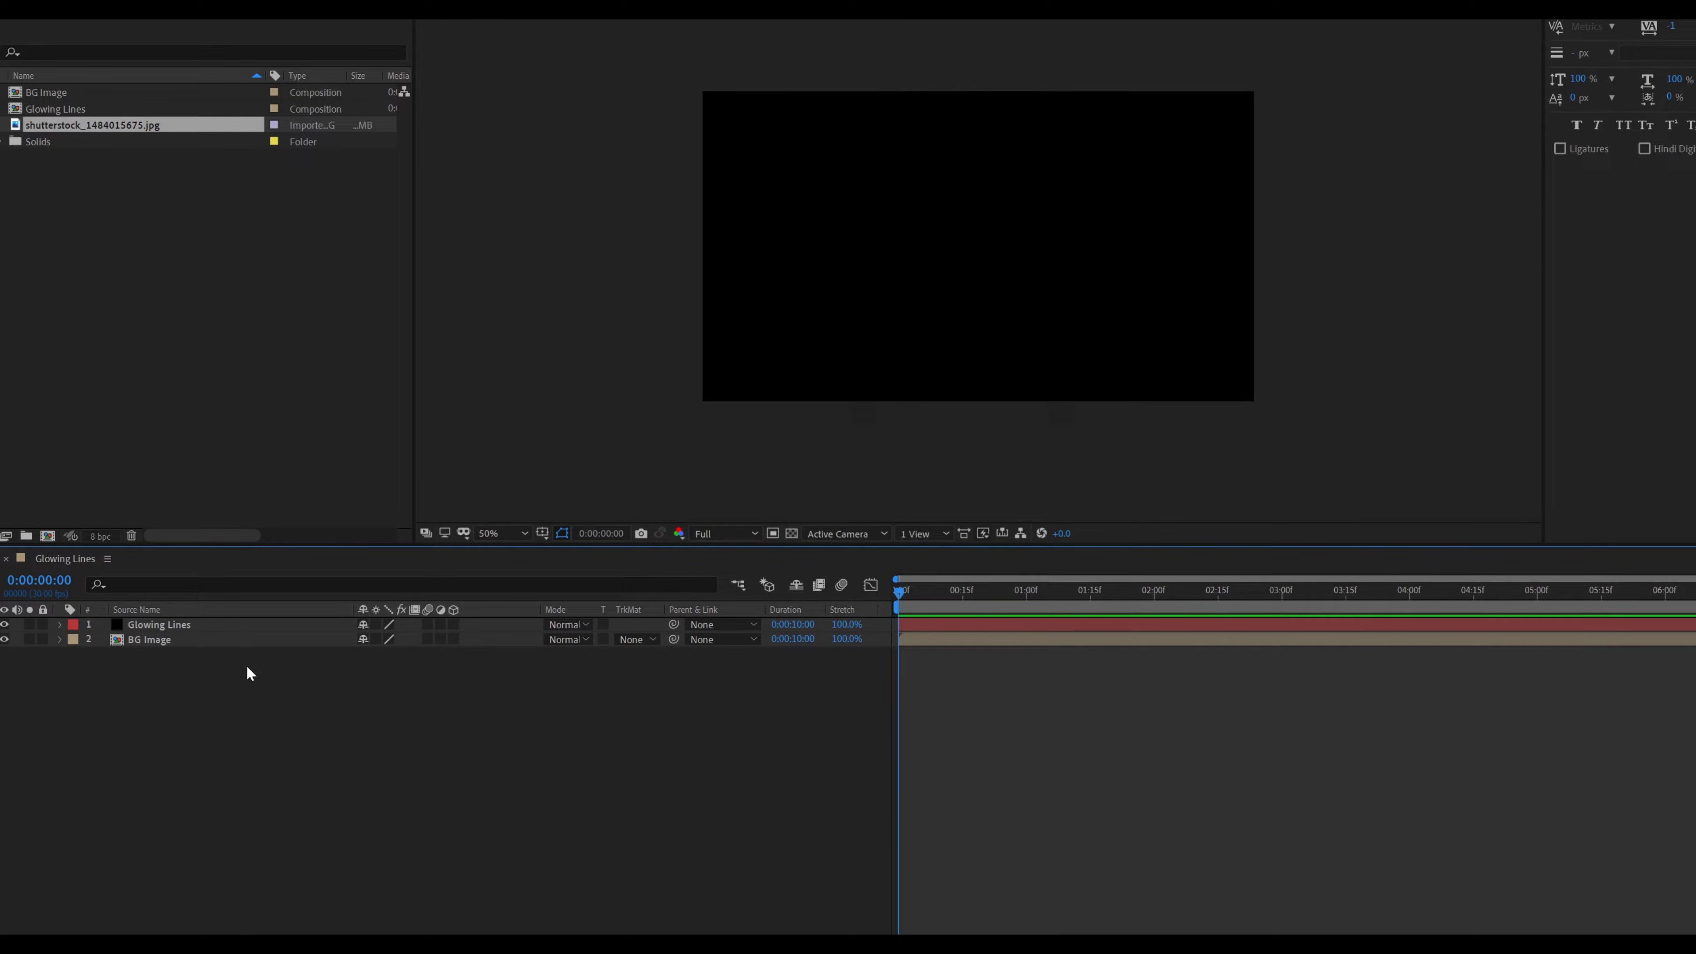
left_click(171, 628)
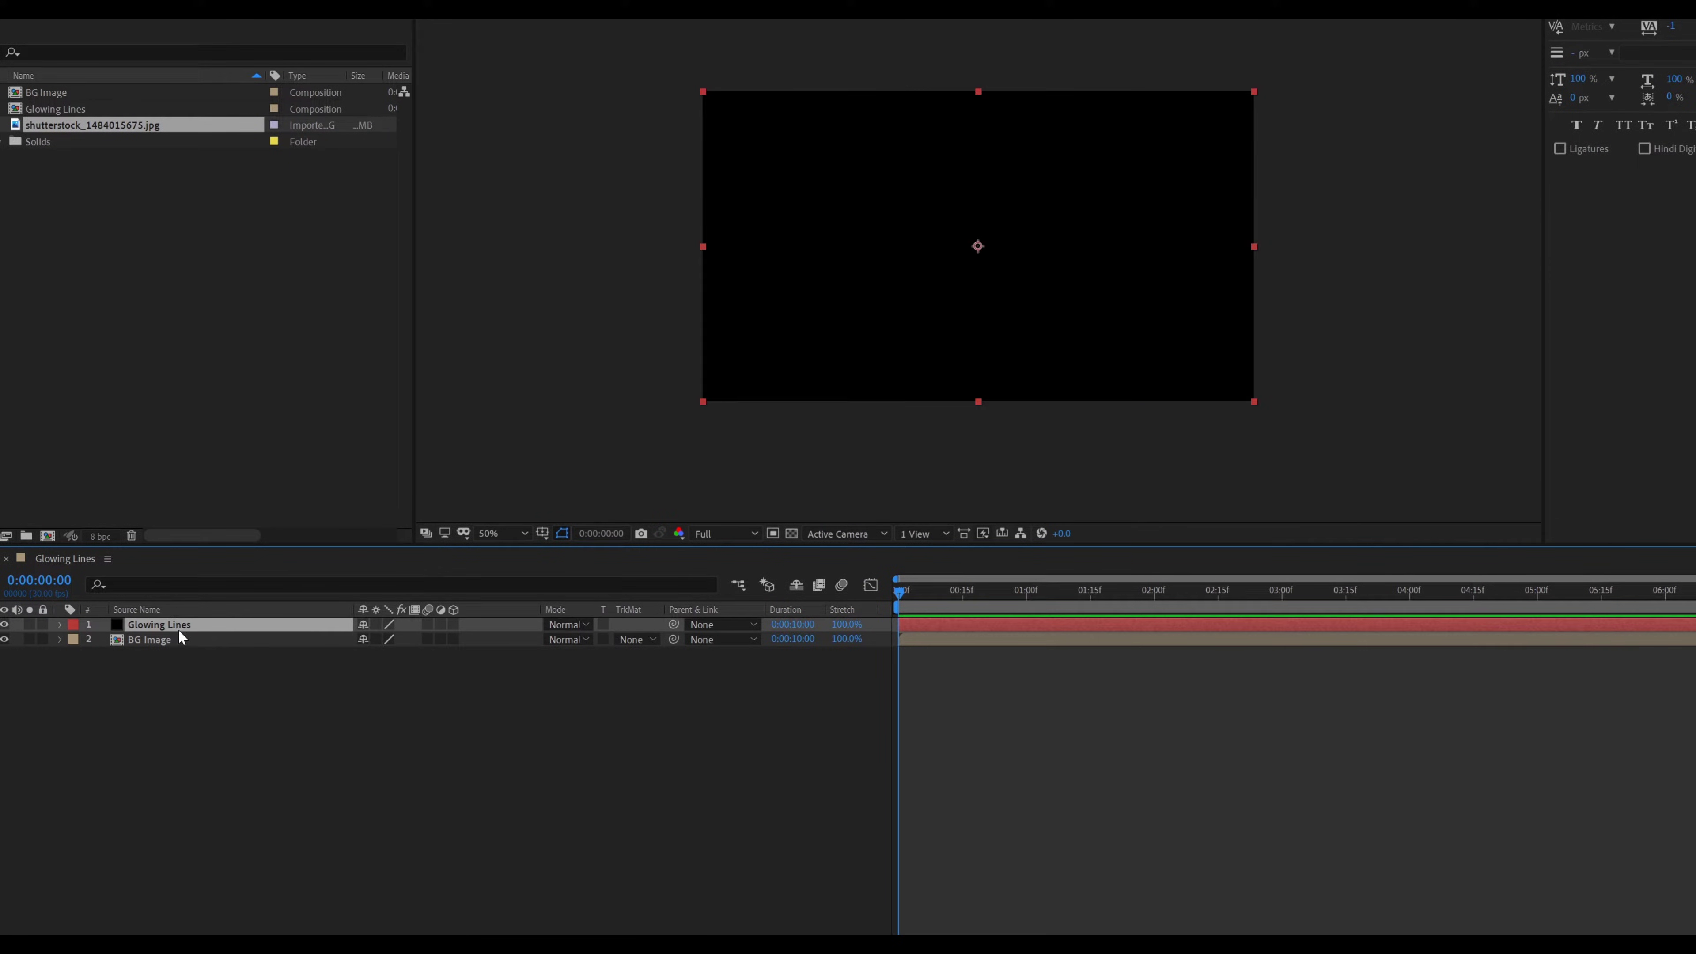
left_click(5, 625)
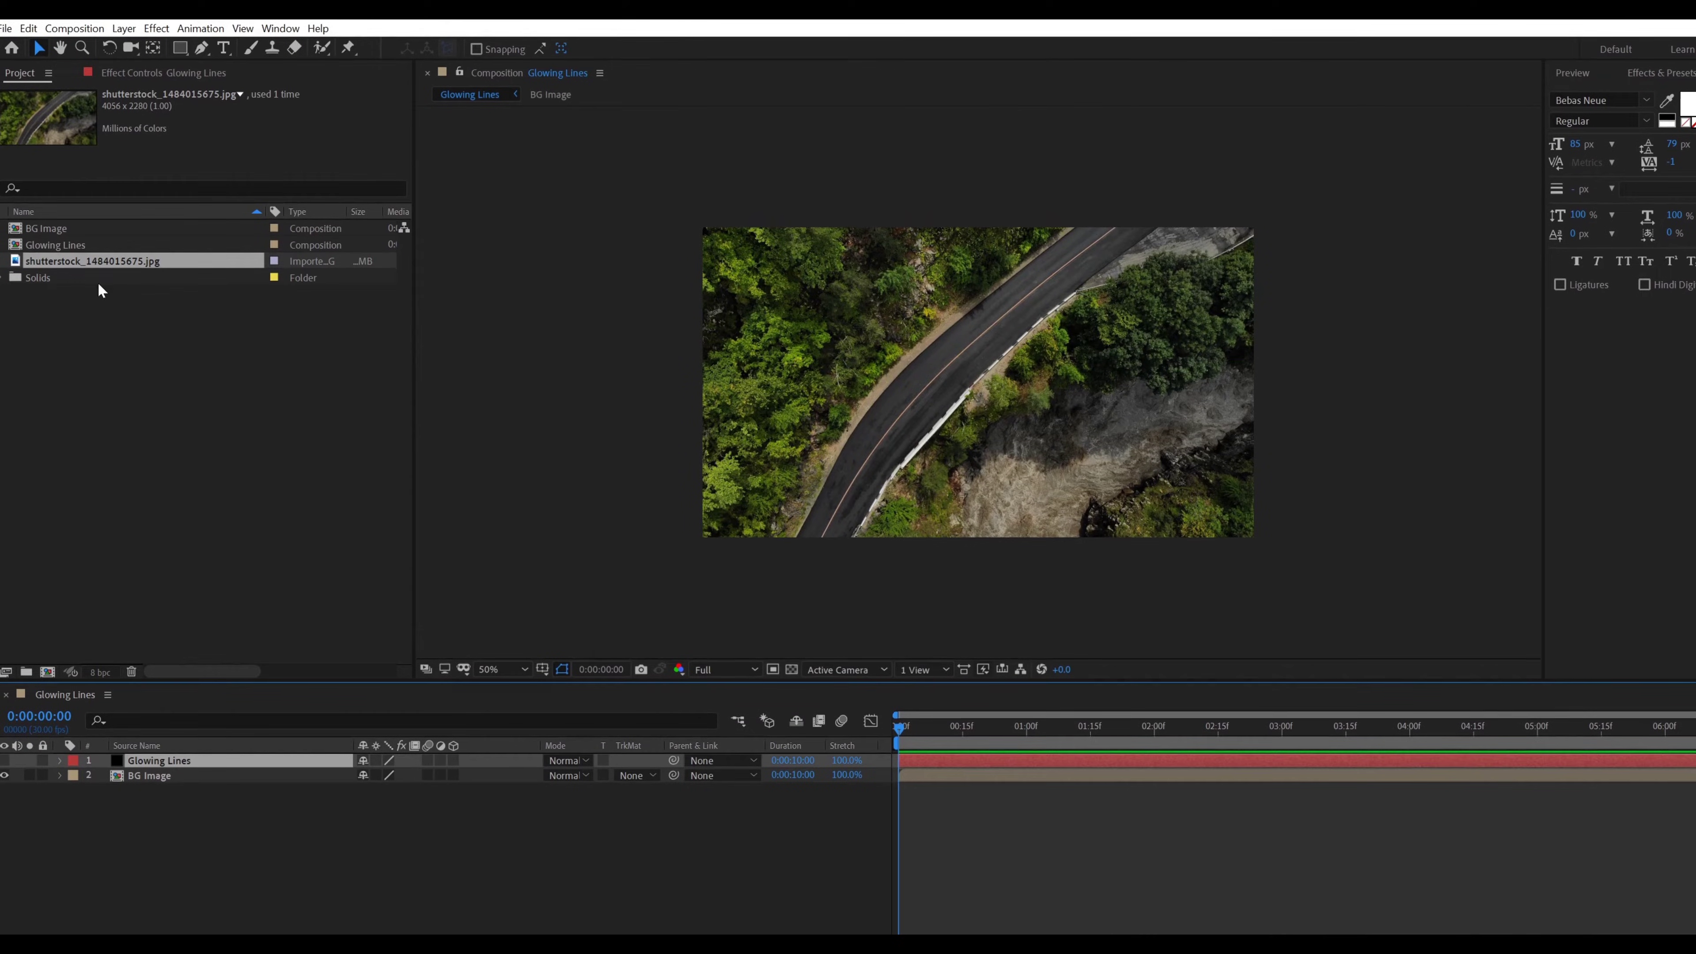
Draw two curved open masks on the solid along the road's right and left edges
left_click(204, 51)
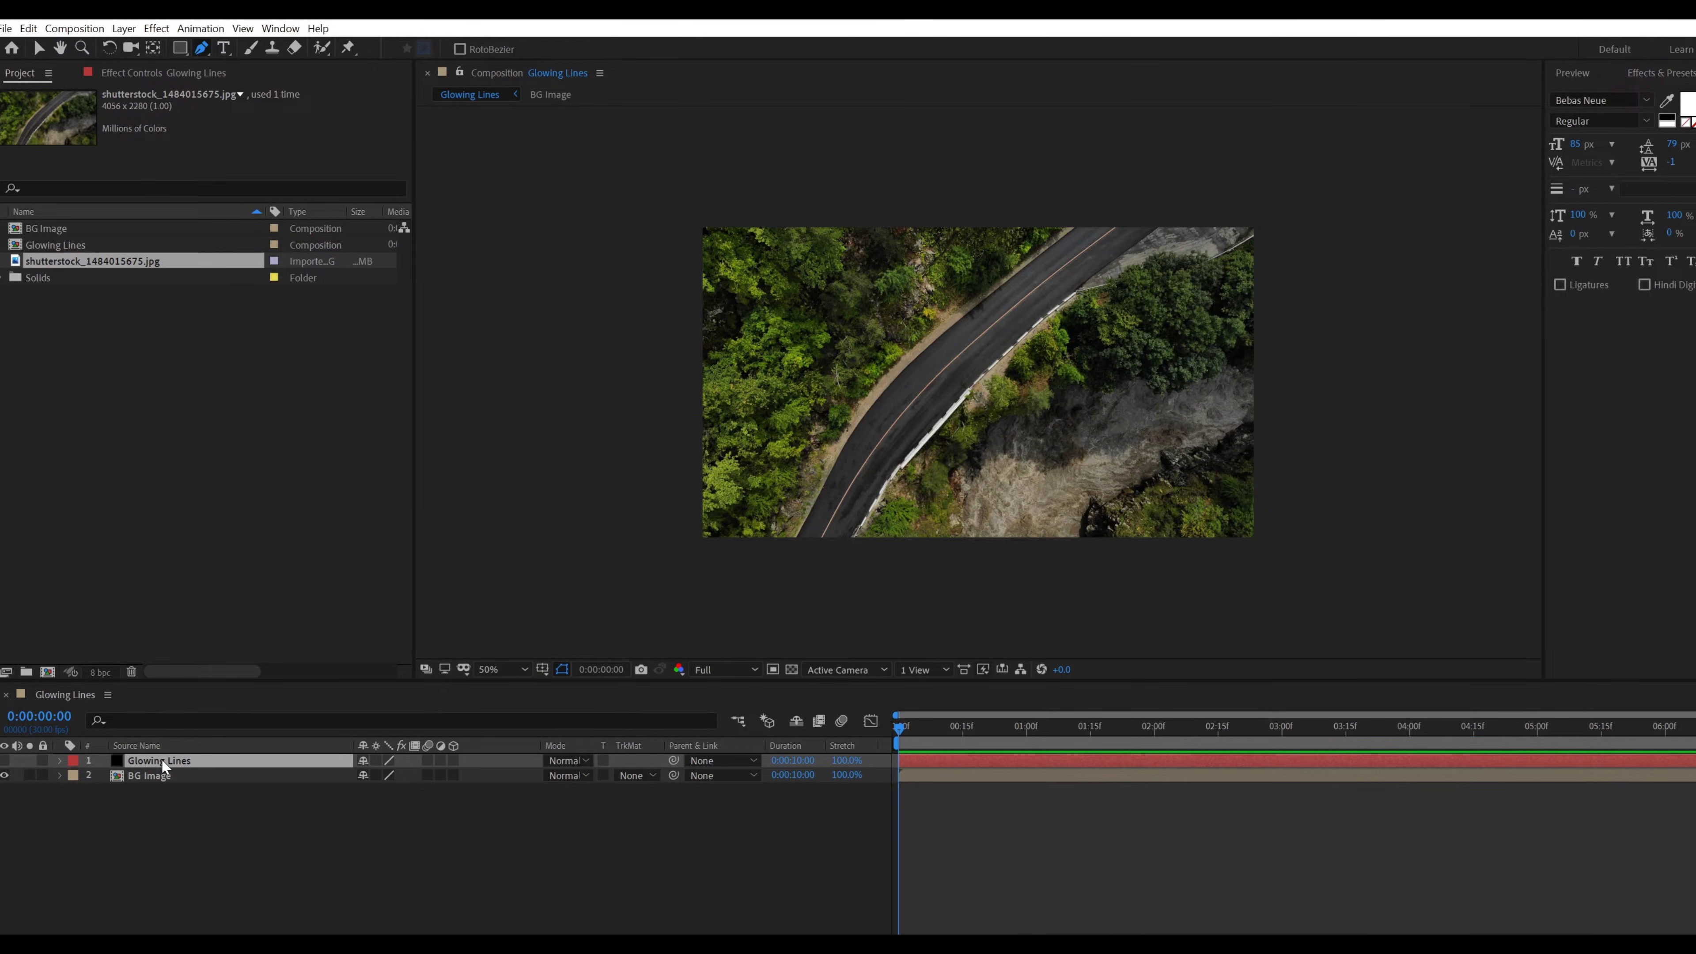
left_click(846, 564)
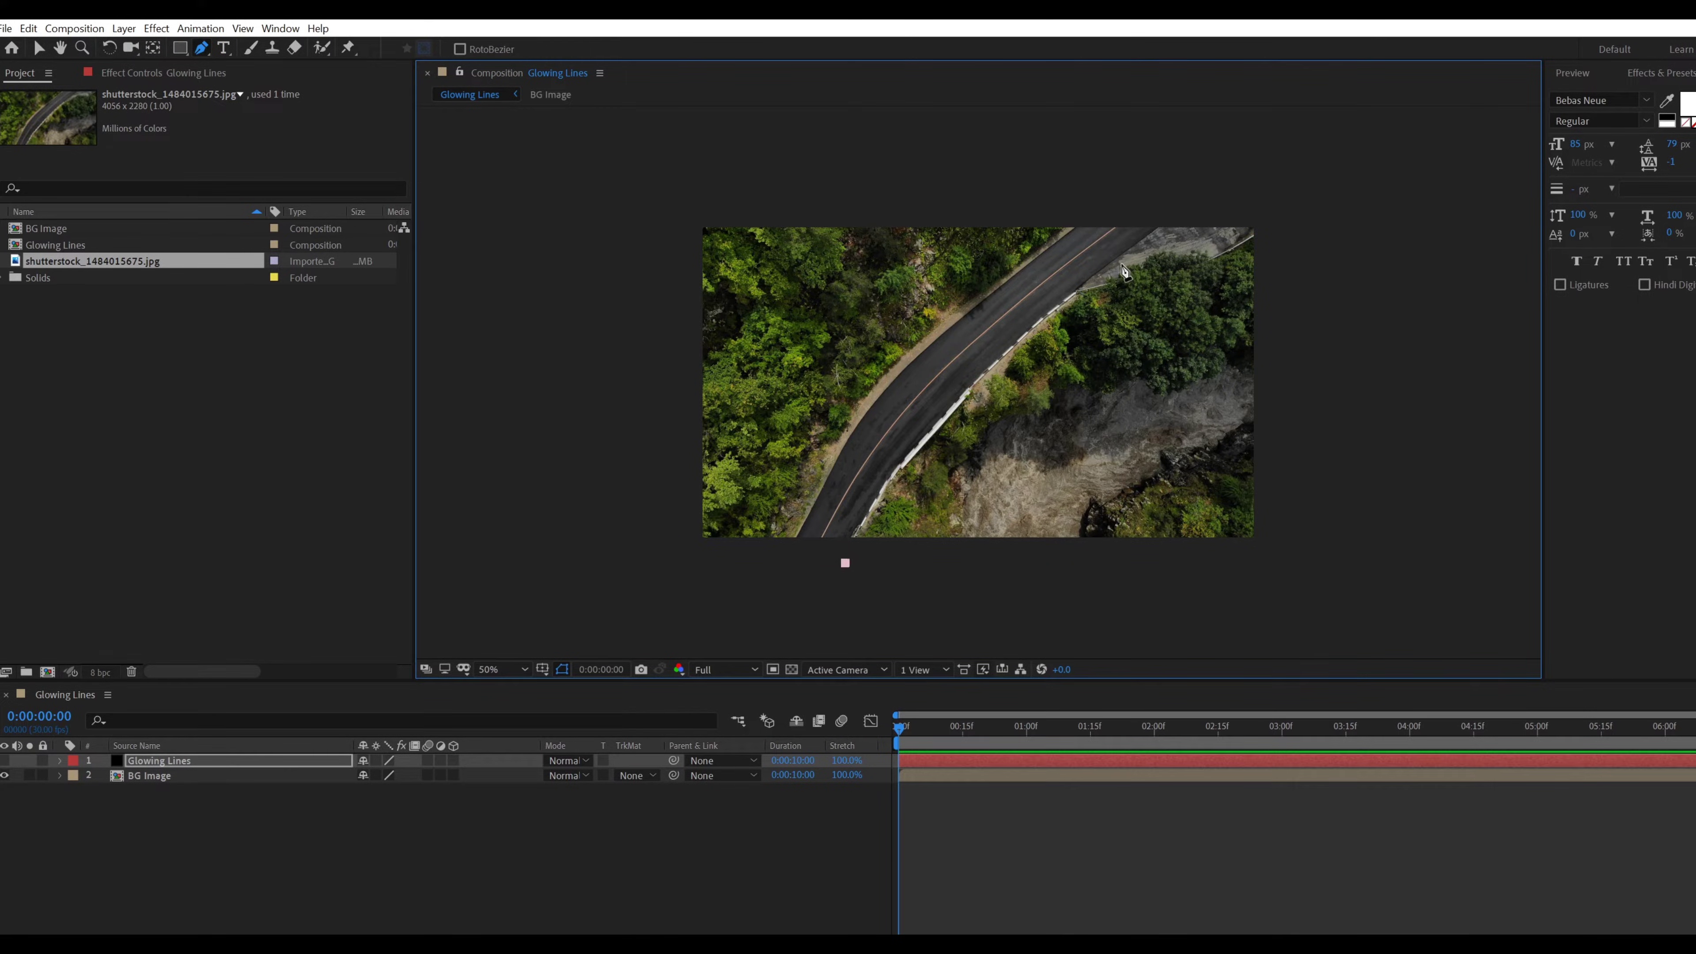
left_click_drag(1197, 209, 1451, 72)
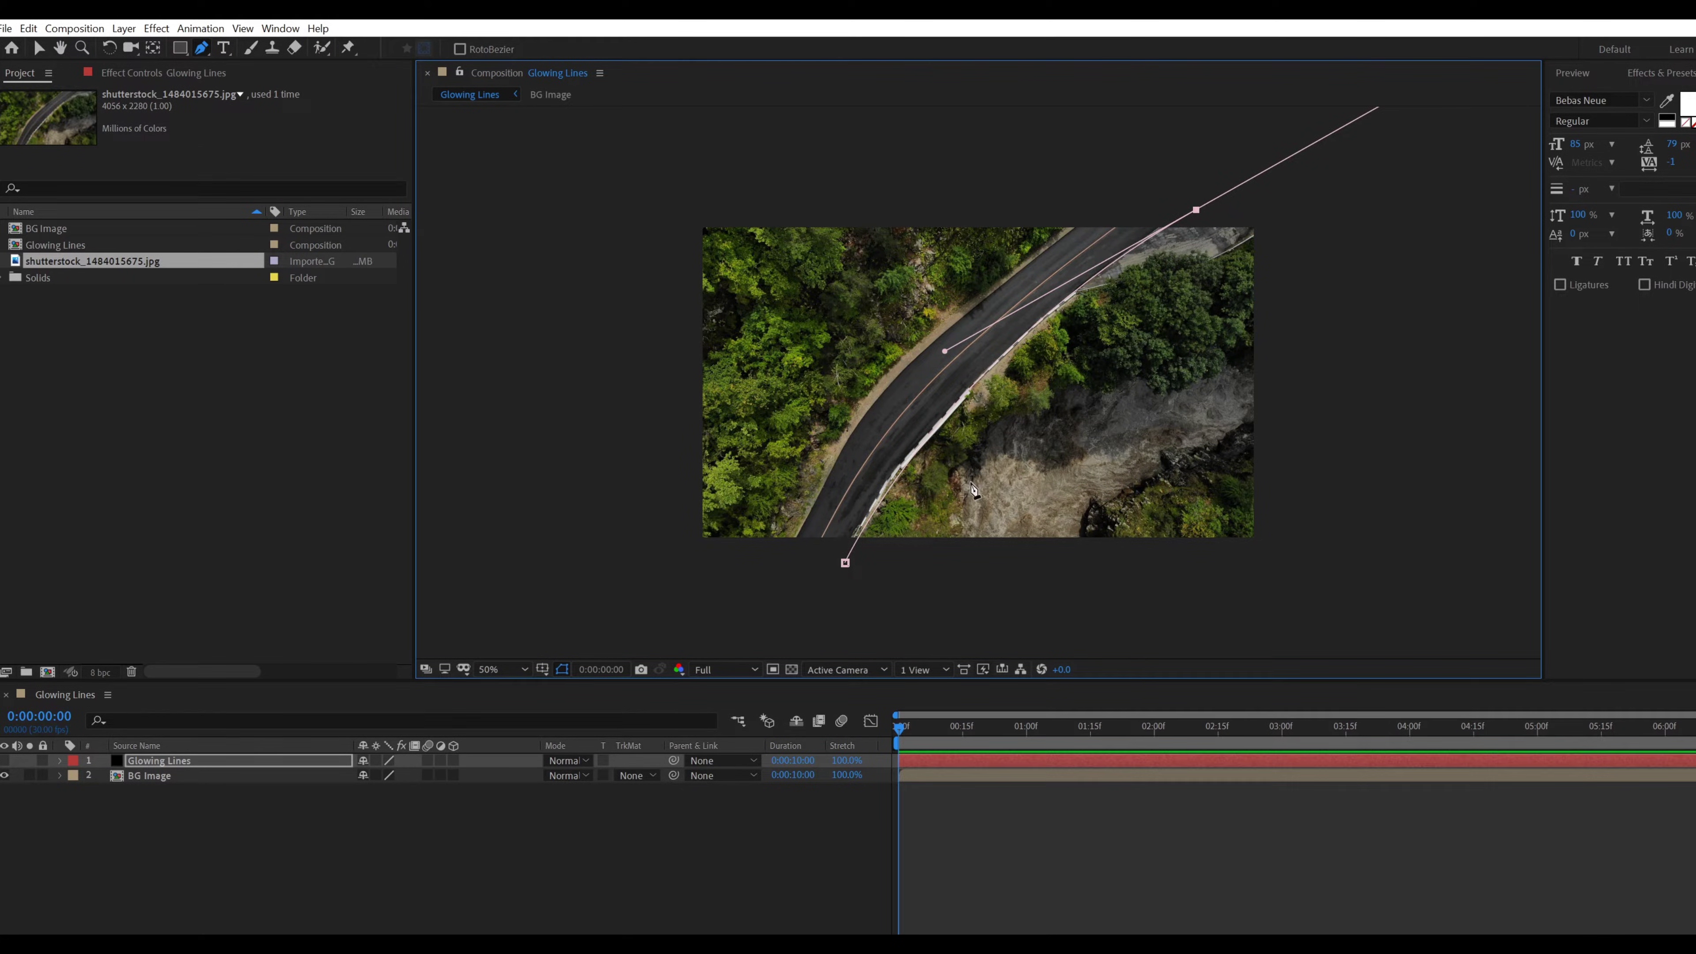
left_click(163, 764)
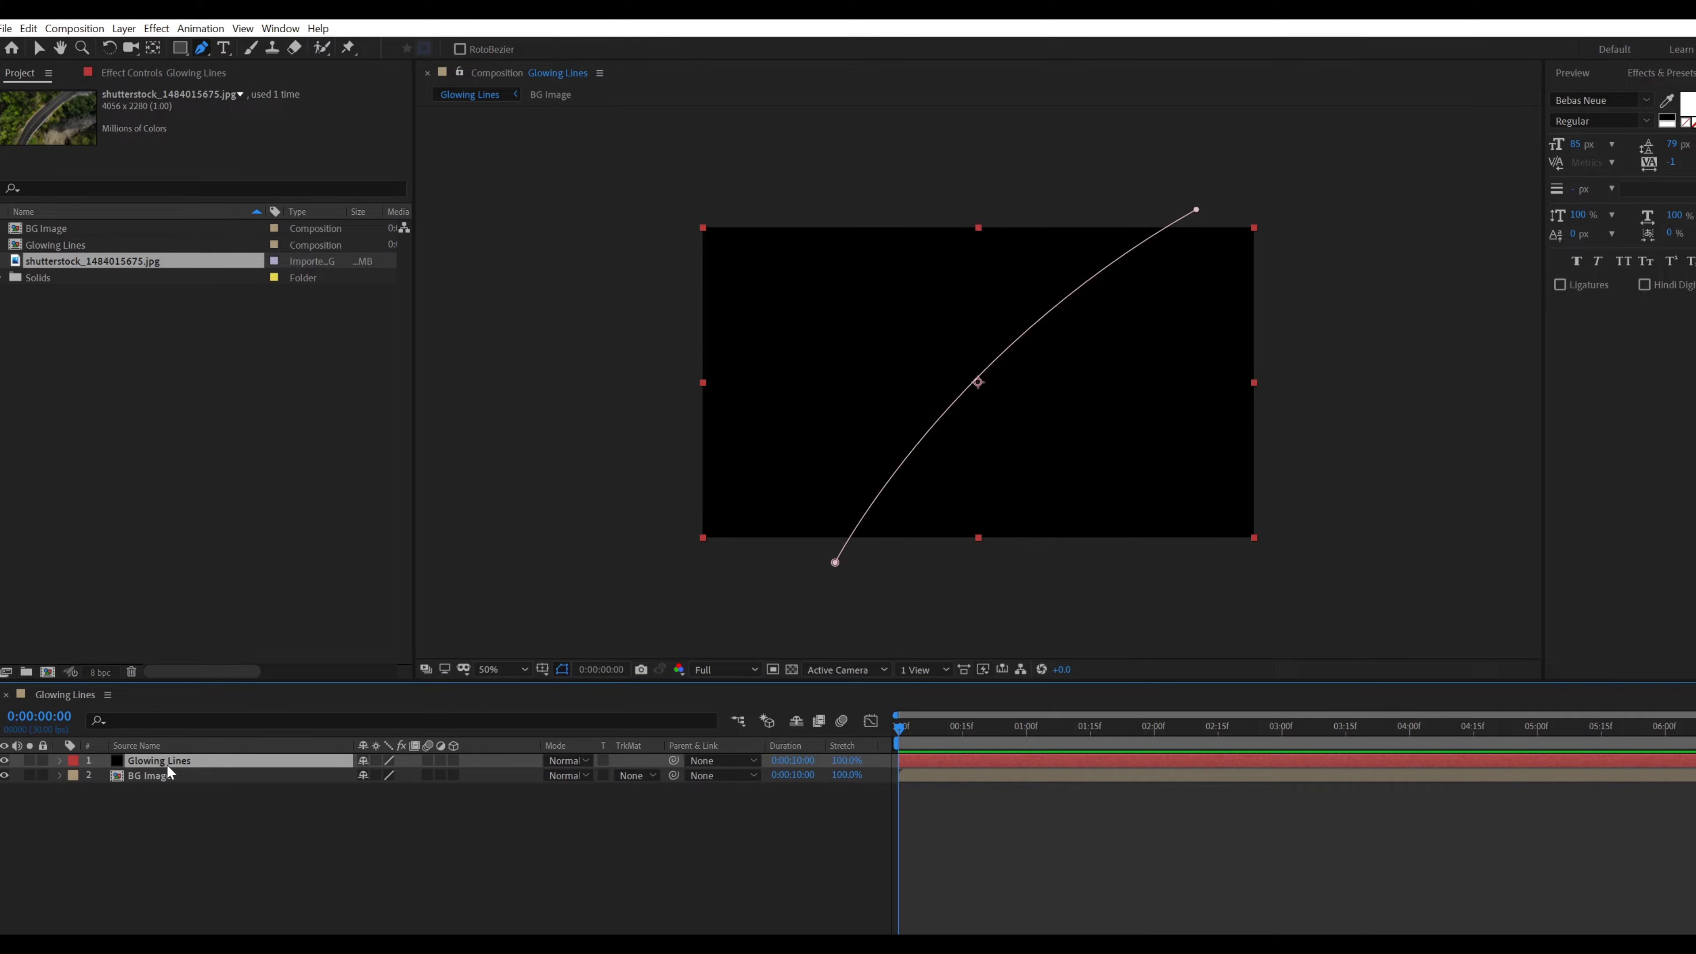
left_click(776, 574)
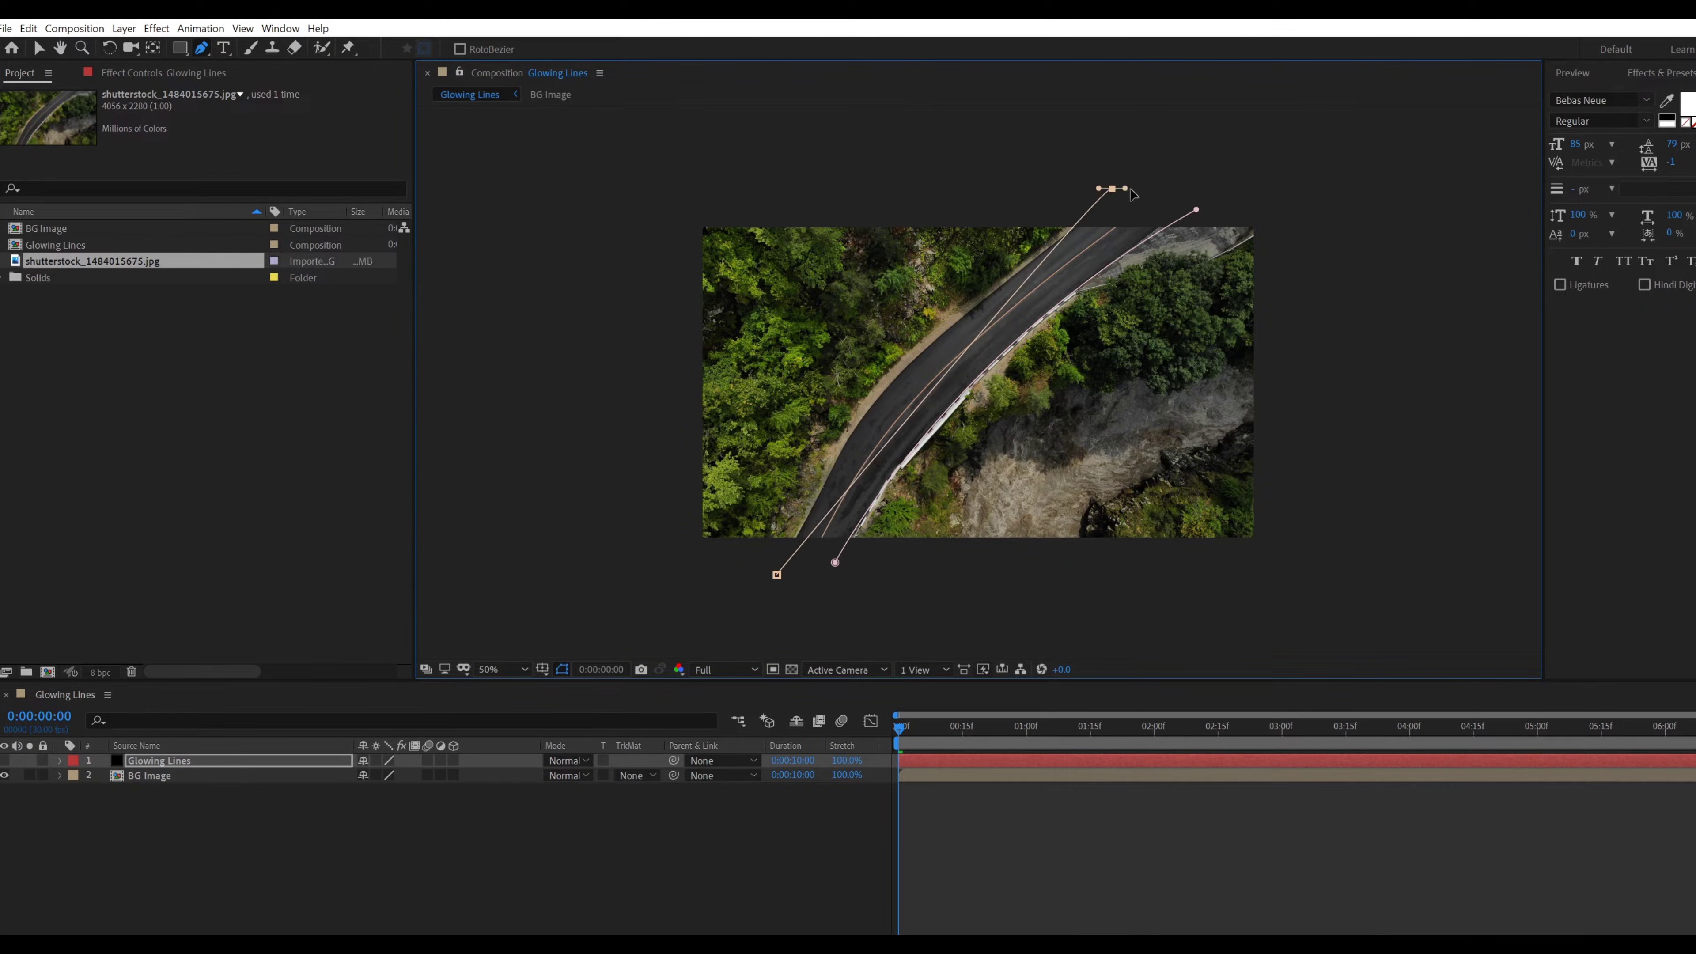
left_click_drag(1111, 188, 823, 367)
left_click(778, 574)
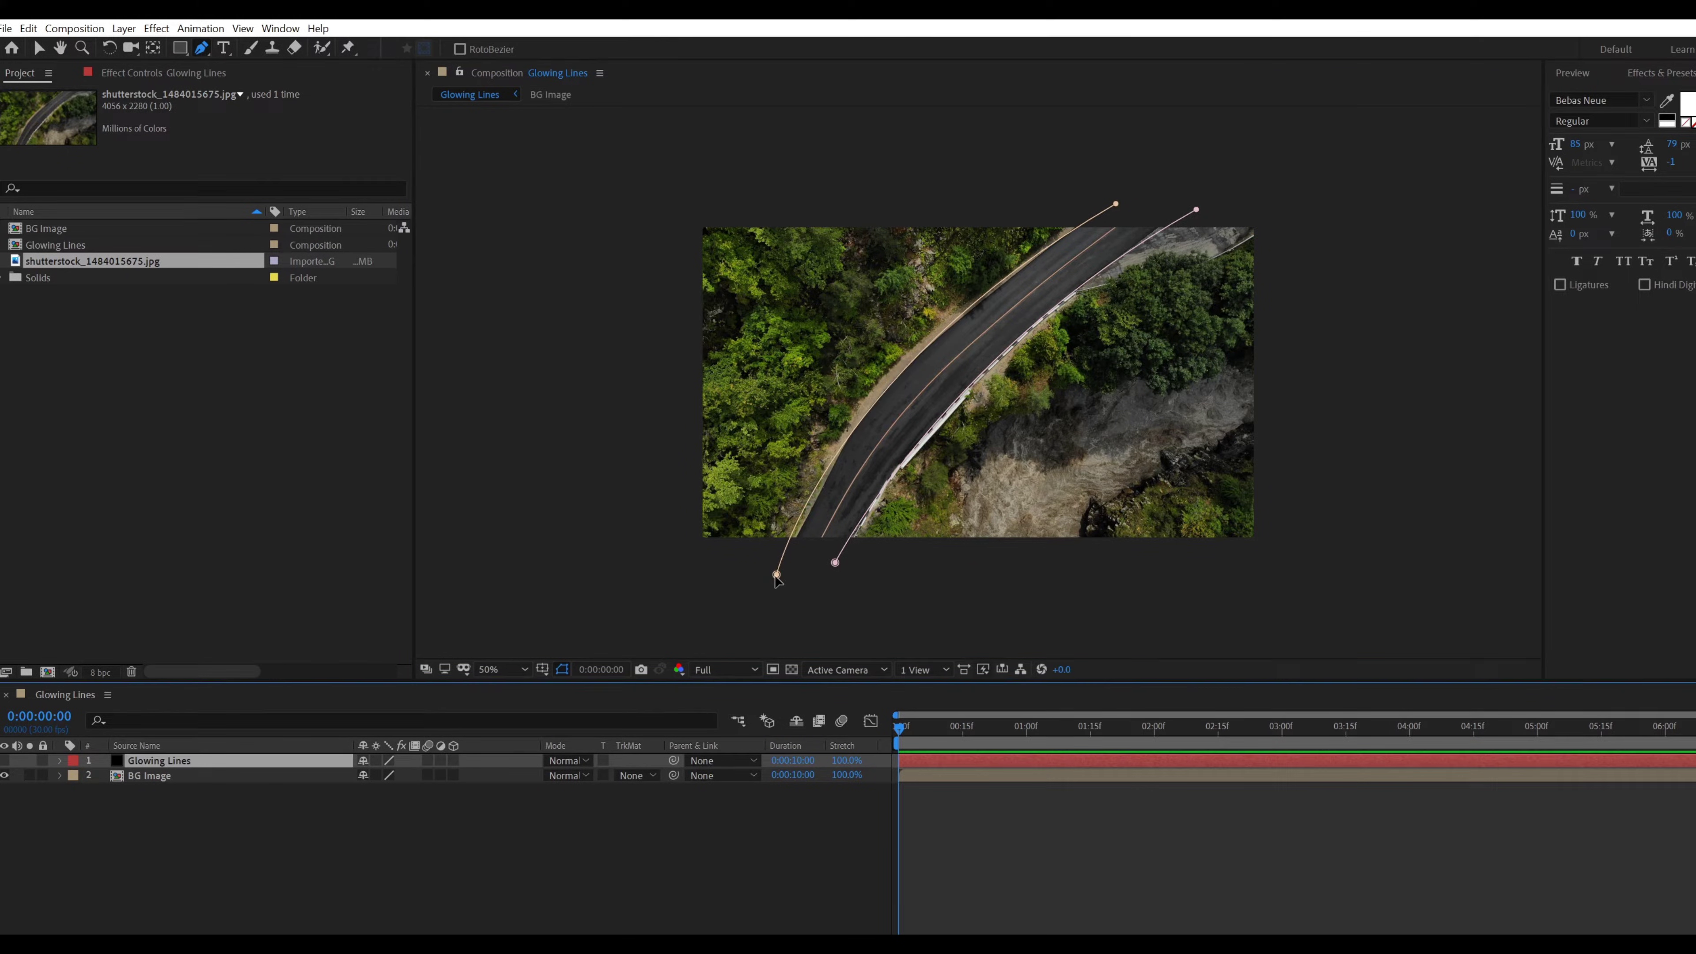
left_click(572, 805)
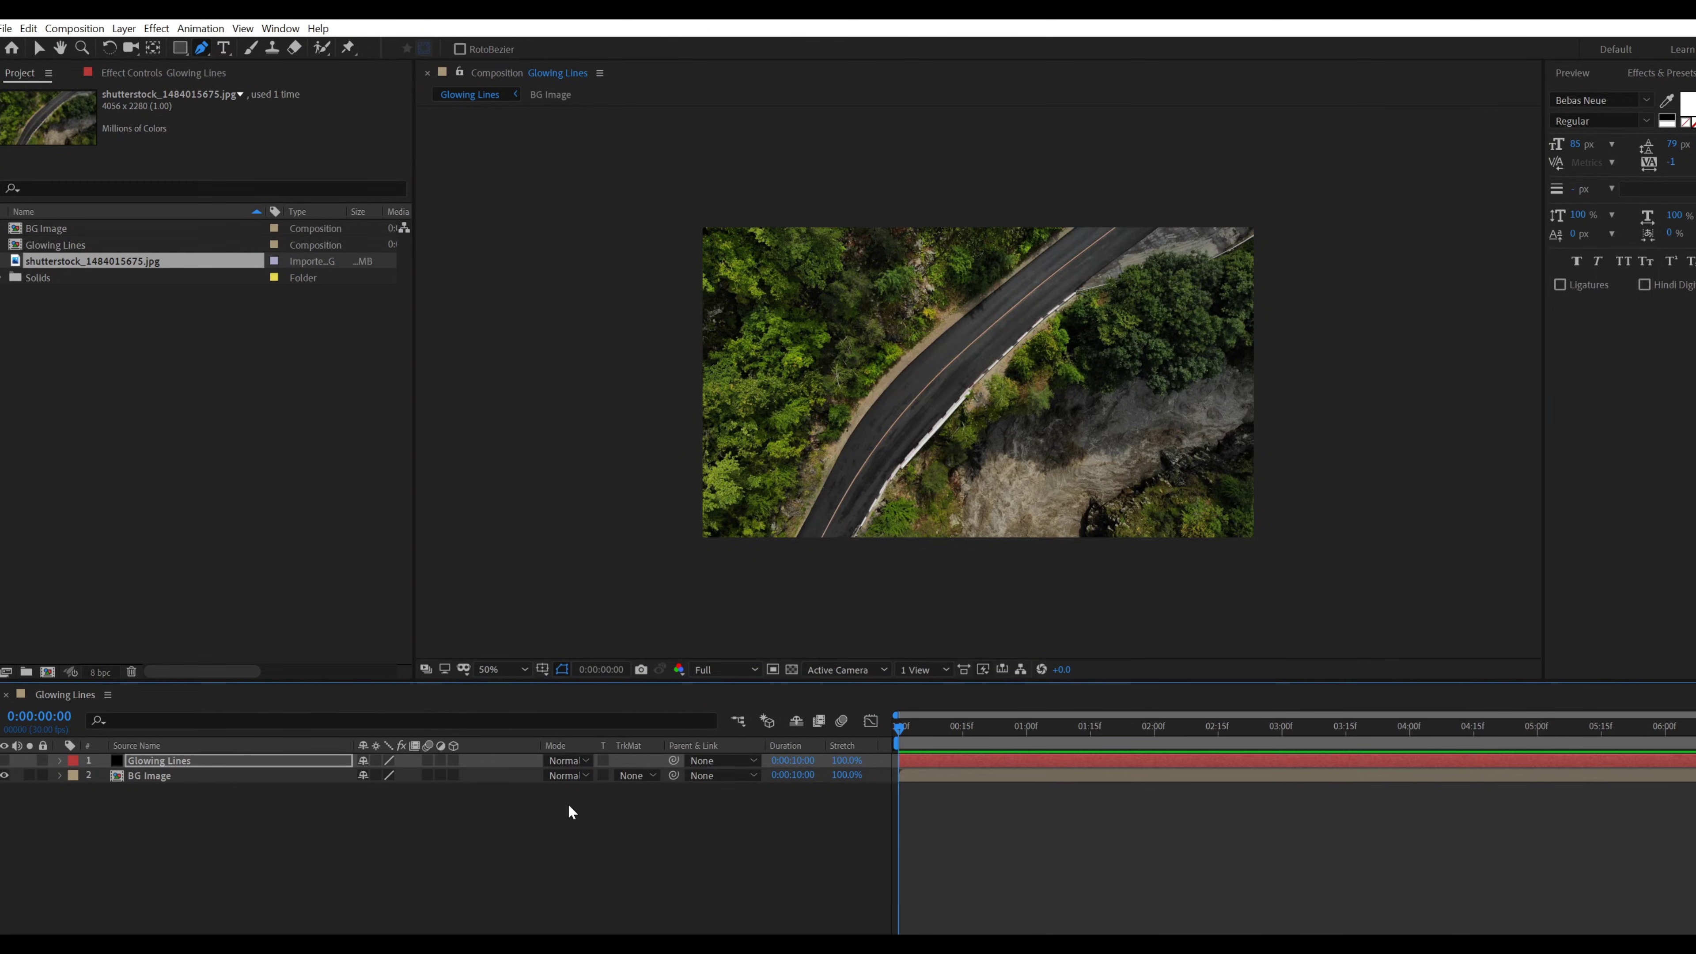
left_click(199, 767)
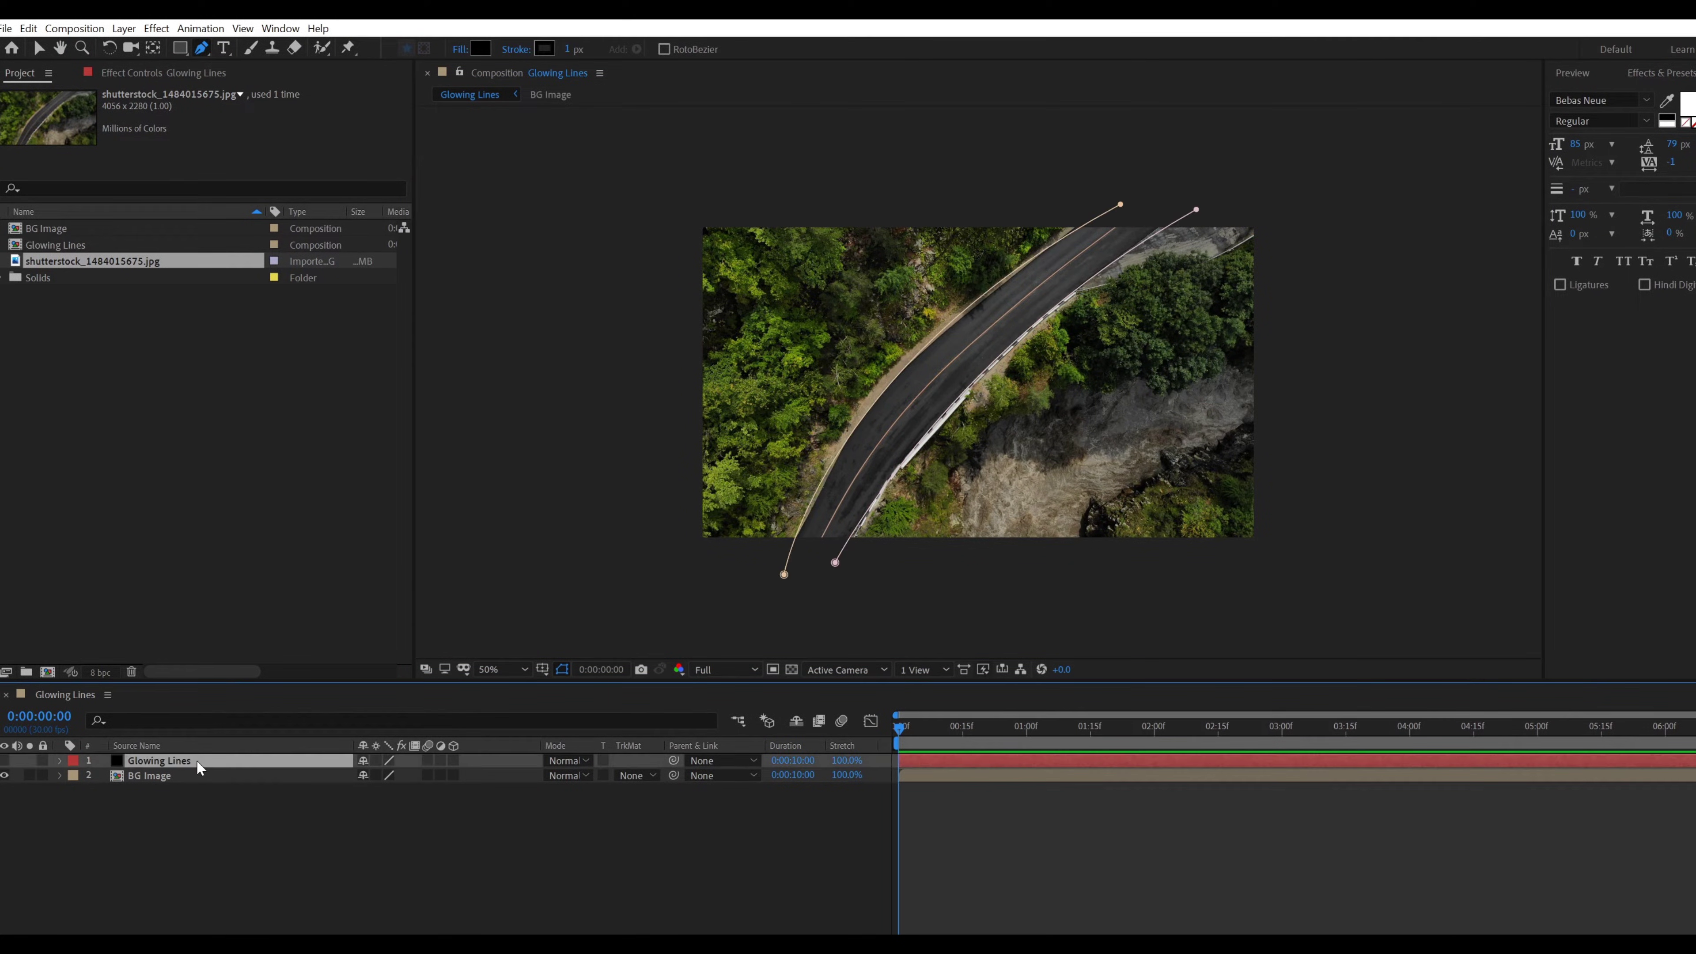
Show the Glowing Lines solid again and apply the Volna effect to it
left_click(4, 762)
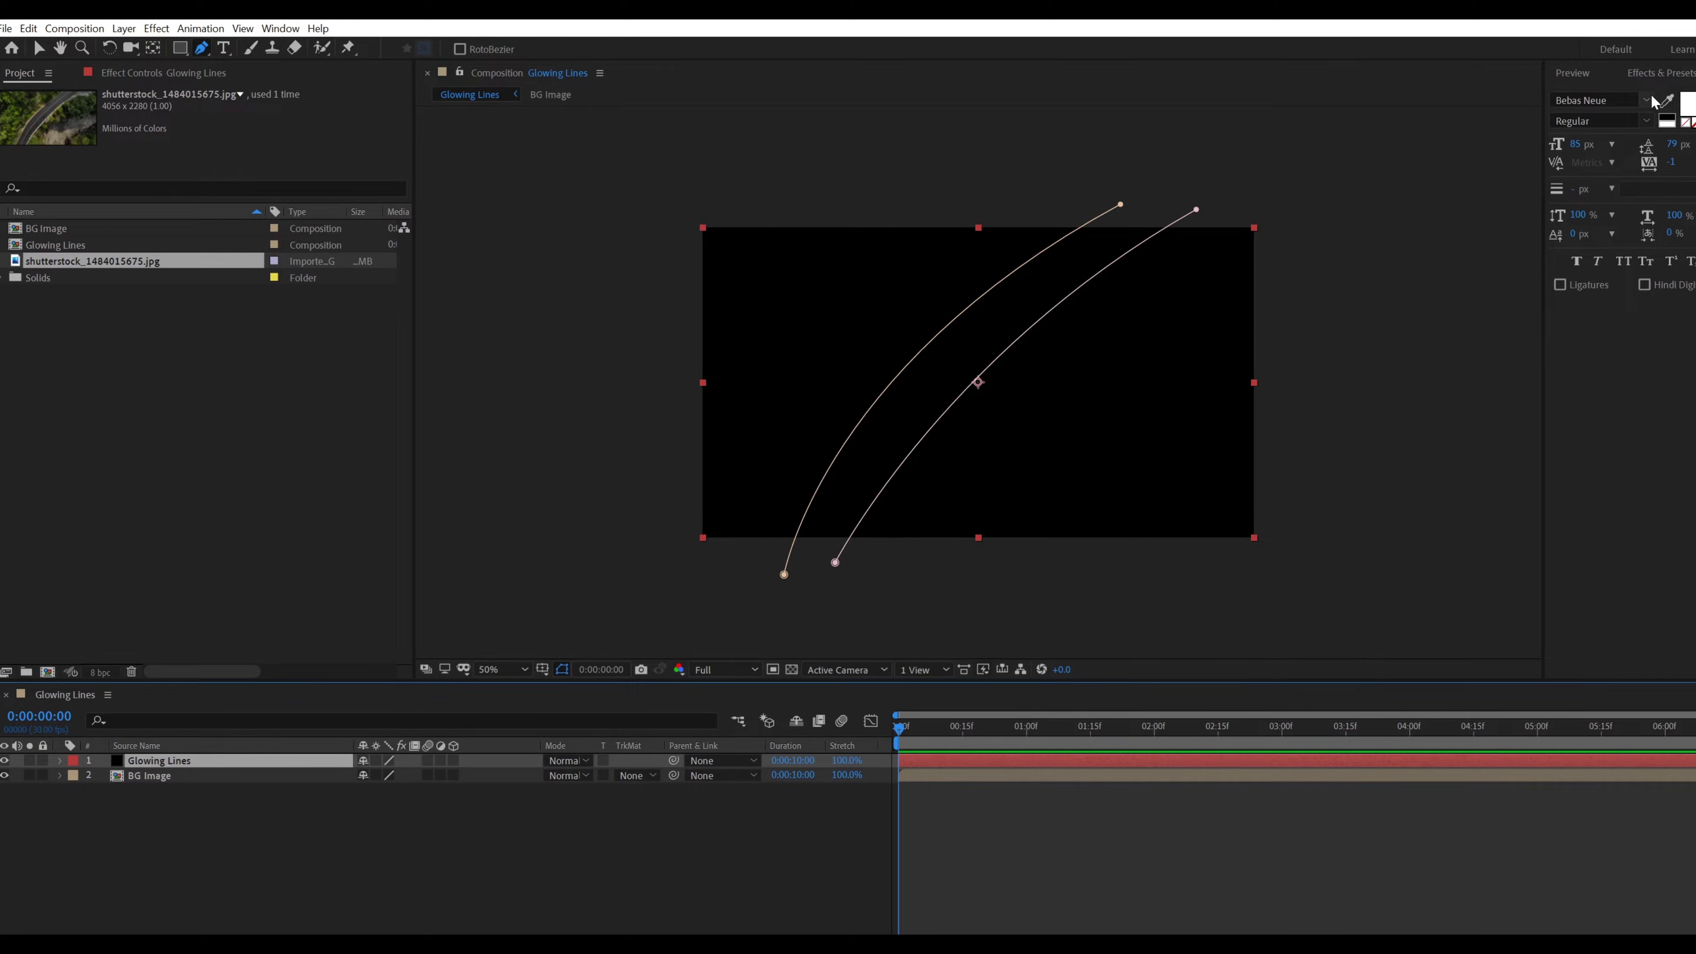
left_click(1663, 72)
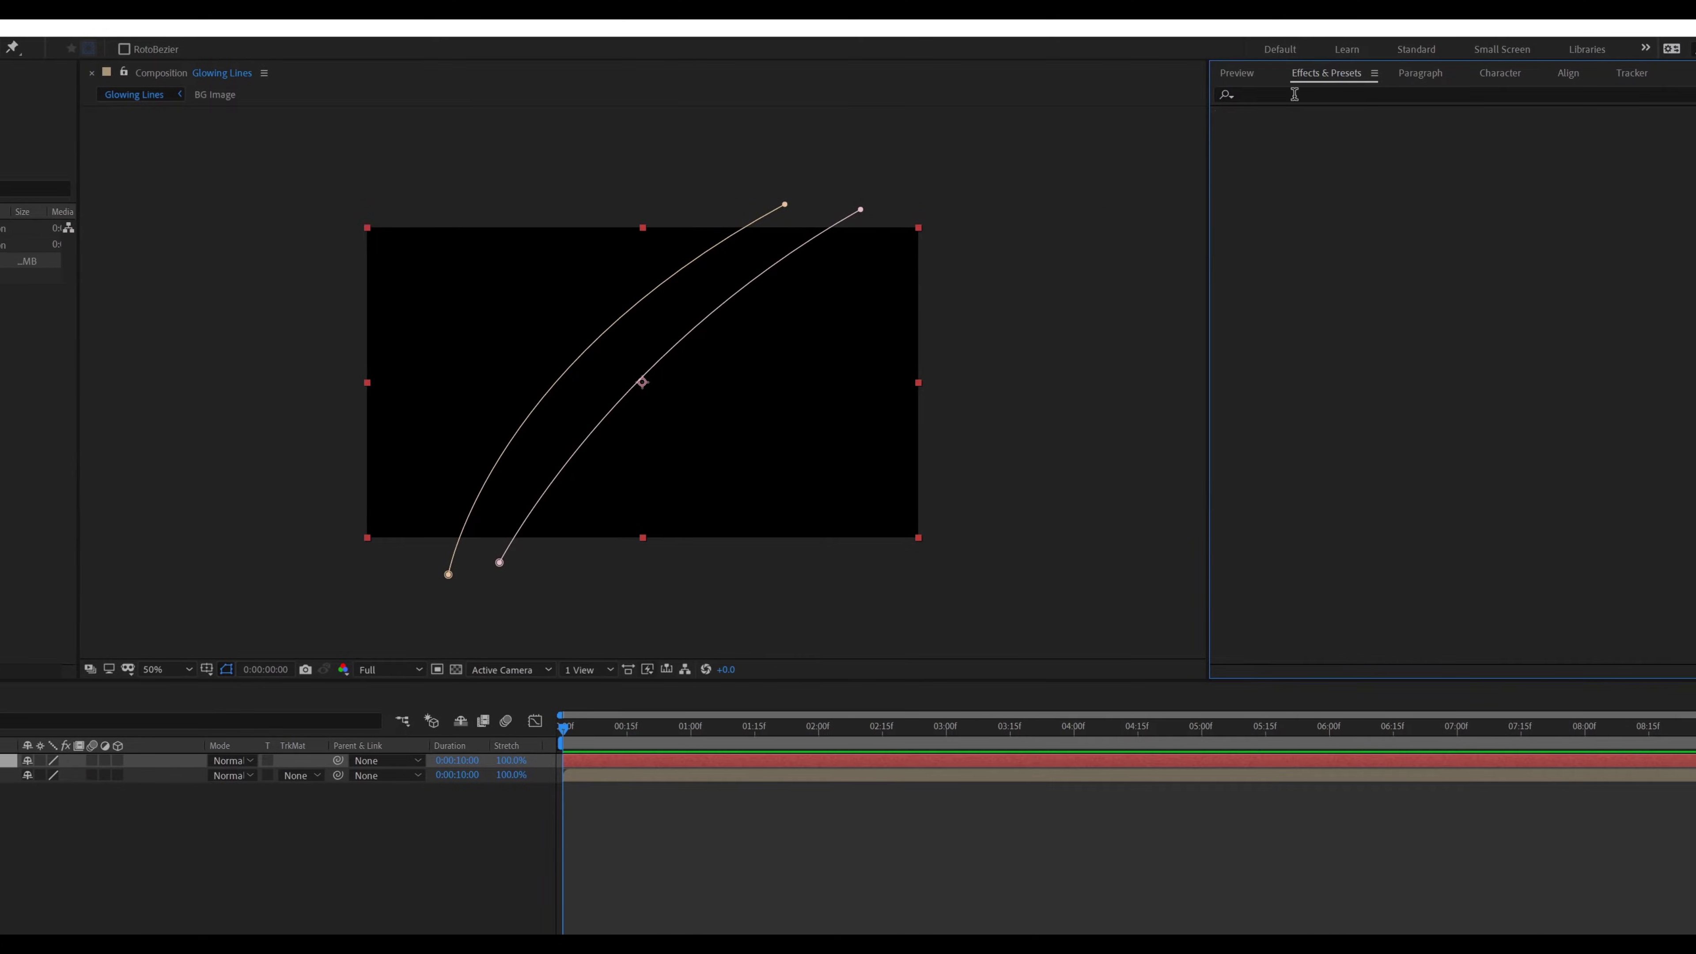
left_click(1294, 94)
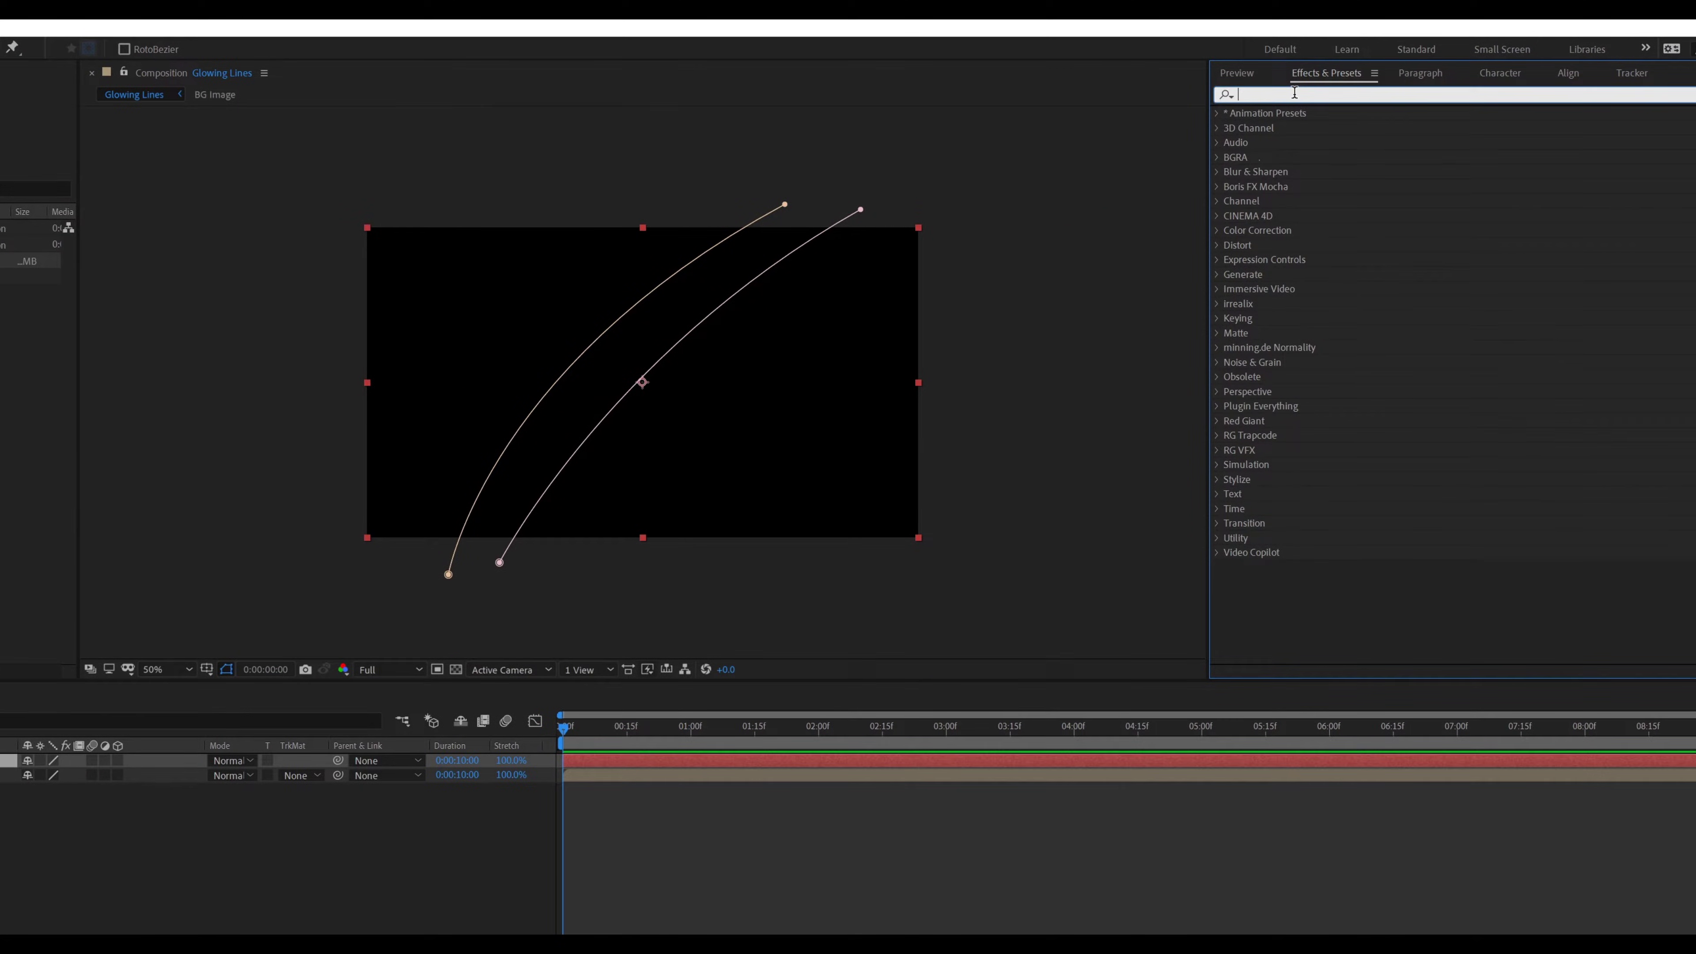
type("volna")
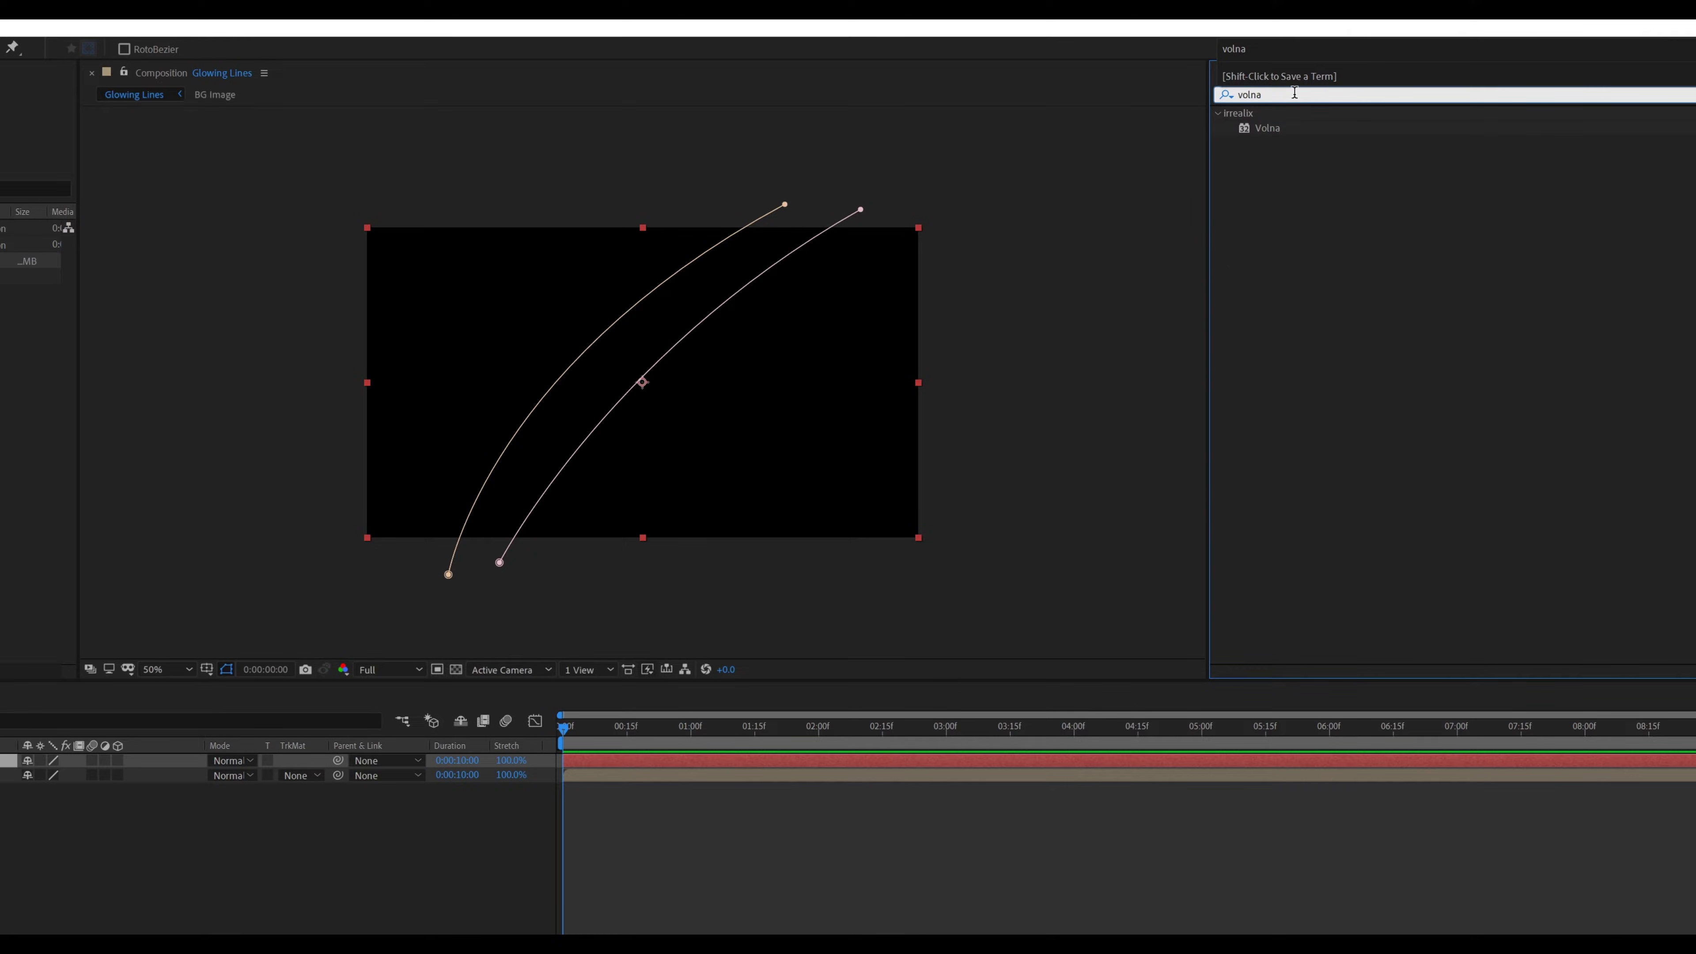
left_click_drag(1264, 131, 579, 384)
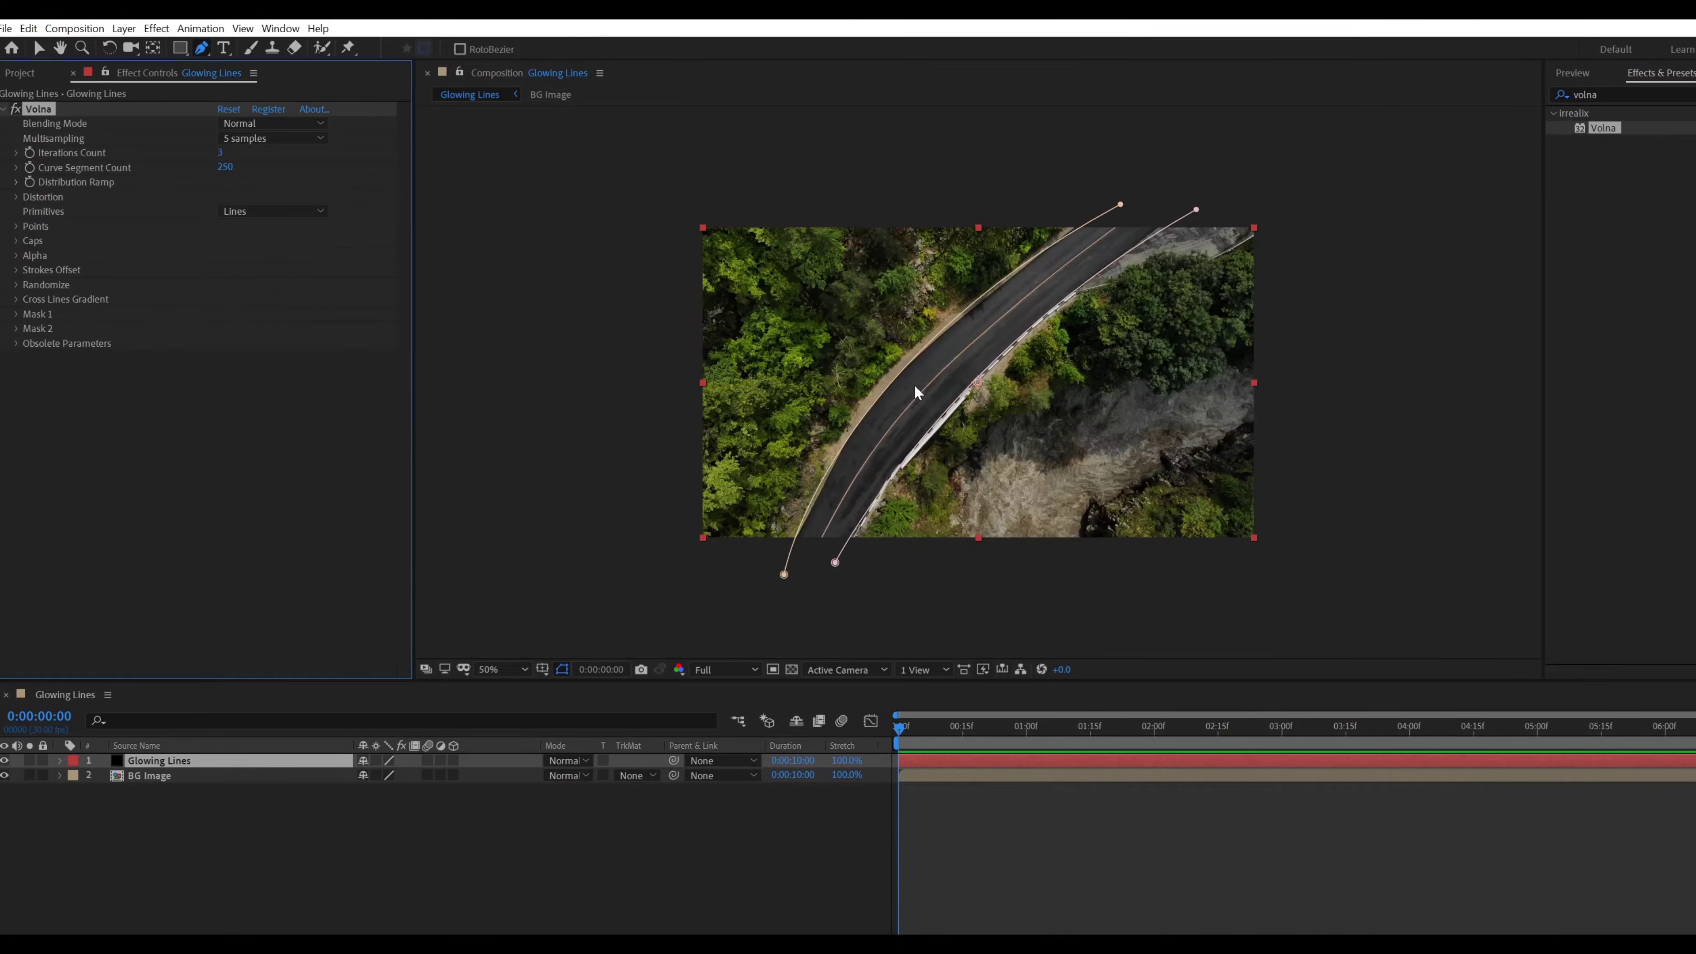
key("v")
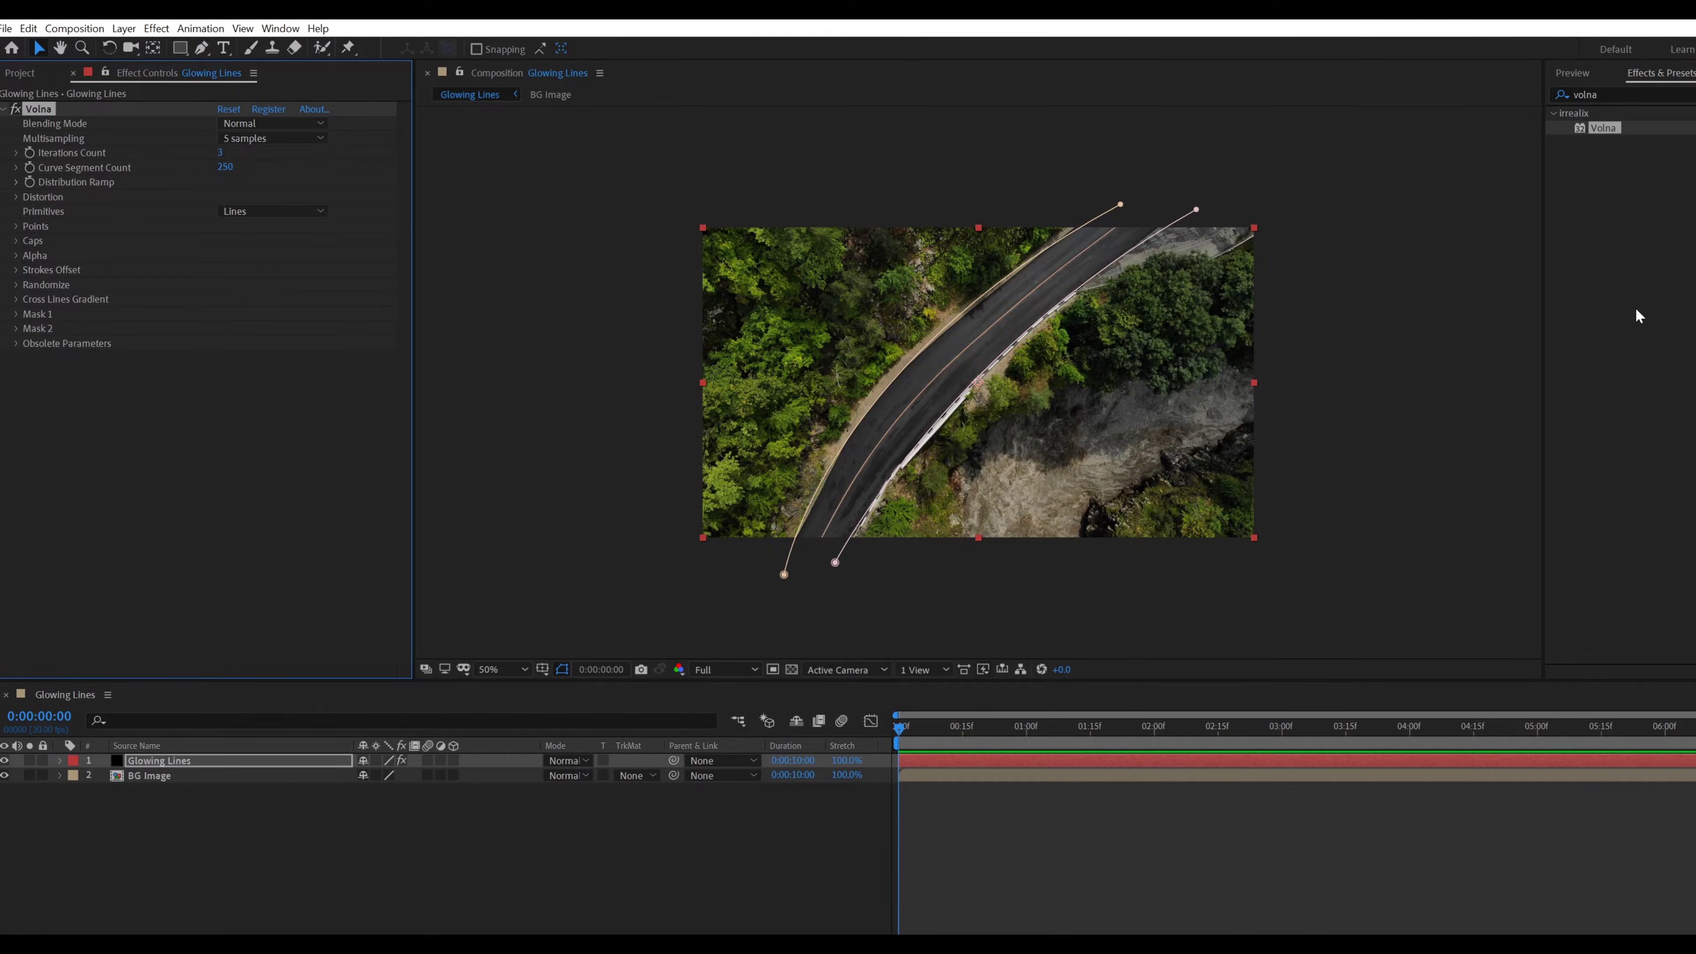
Assign Mask 1 and Mask 2 as Volna's mask paths and set Iterations Count to 70
left_click(16, 316)
left_click(267, 329)
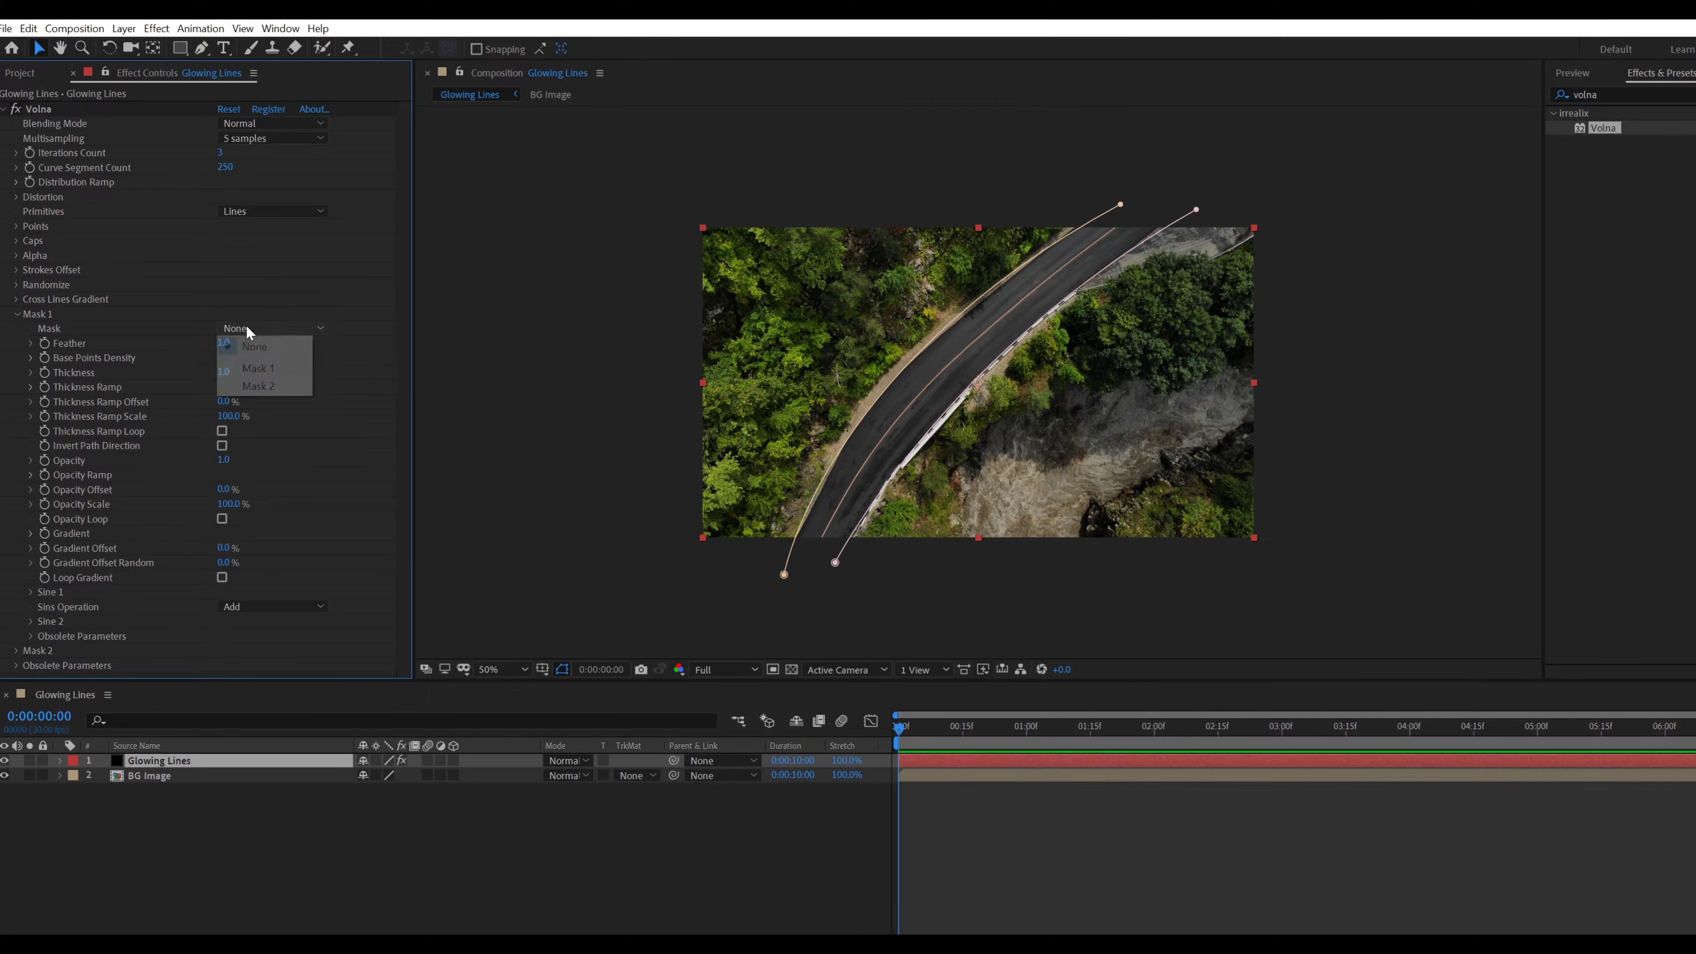
left_click(270, 369)
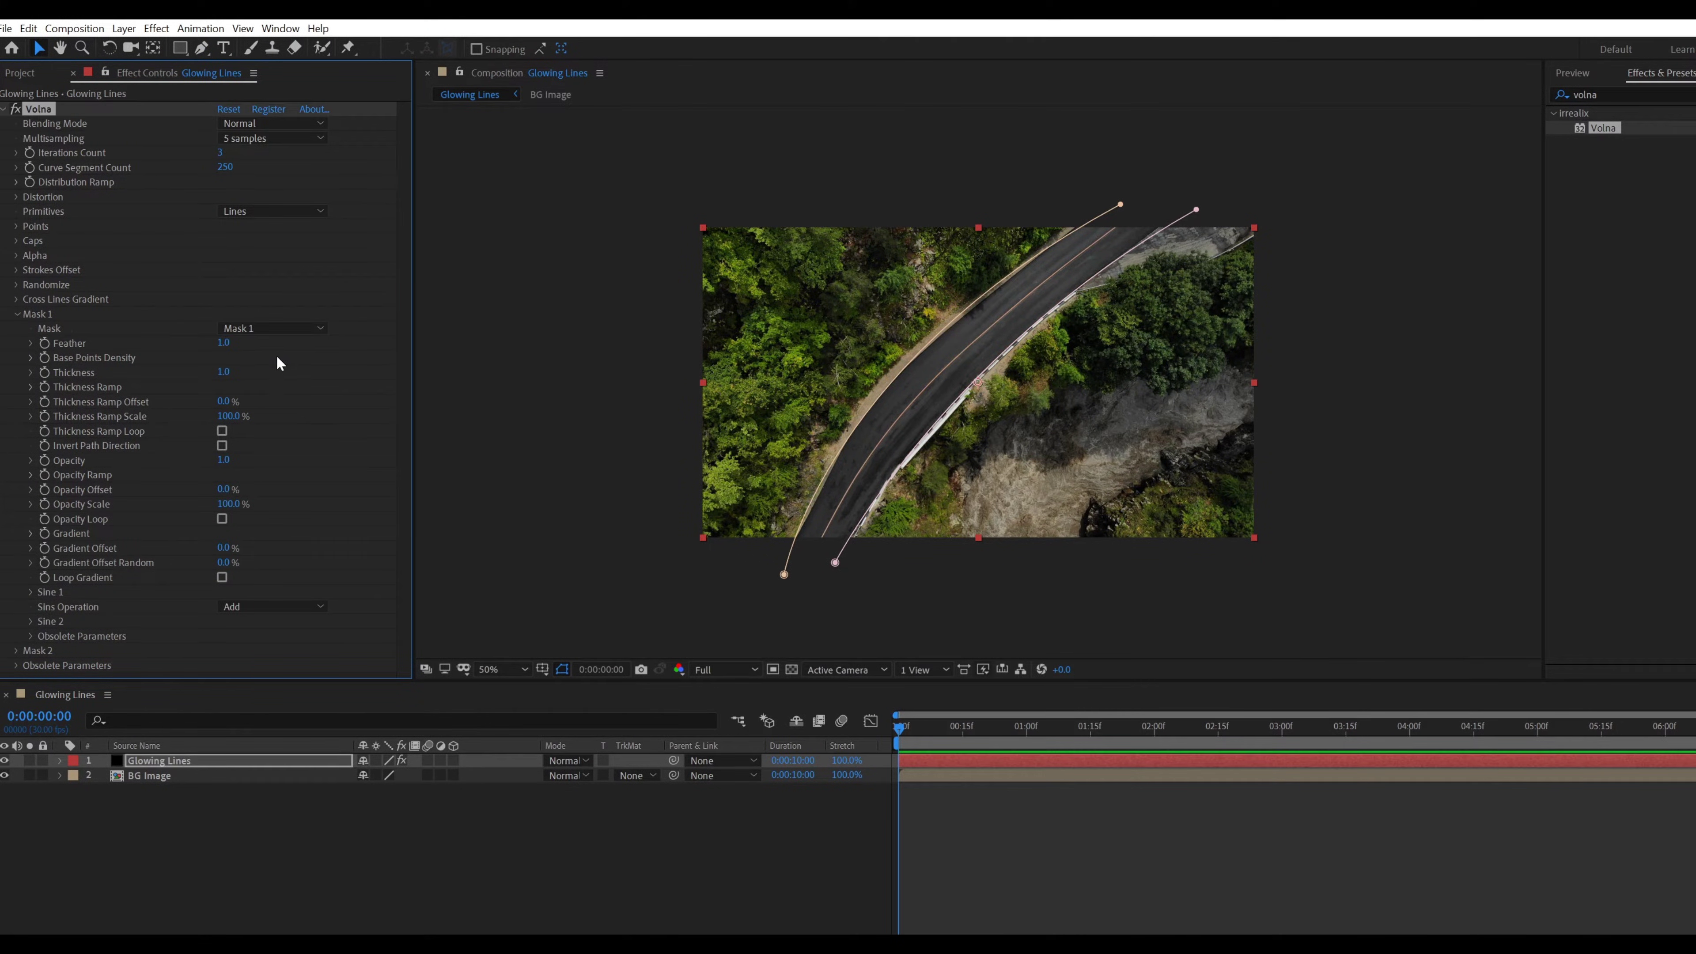
left_click(18, 317)
left_click(16, 329)
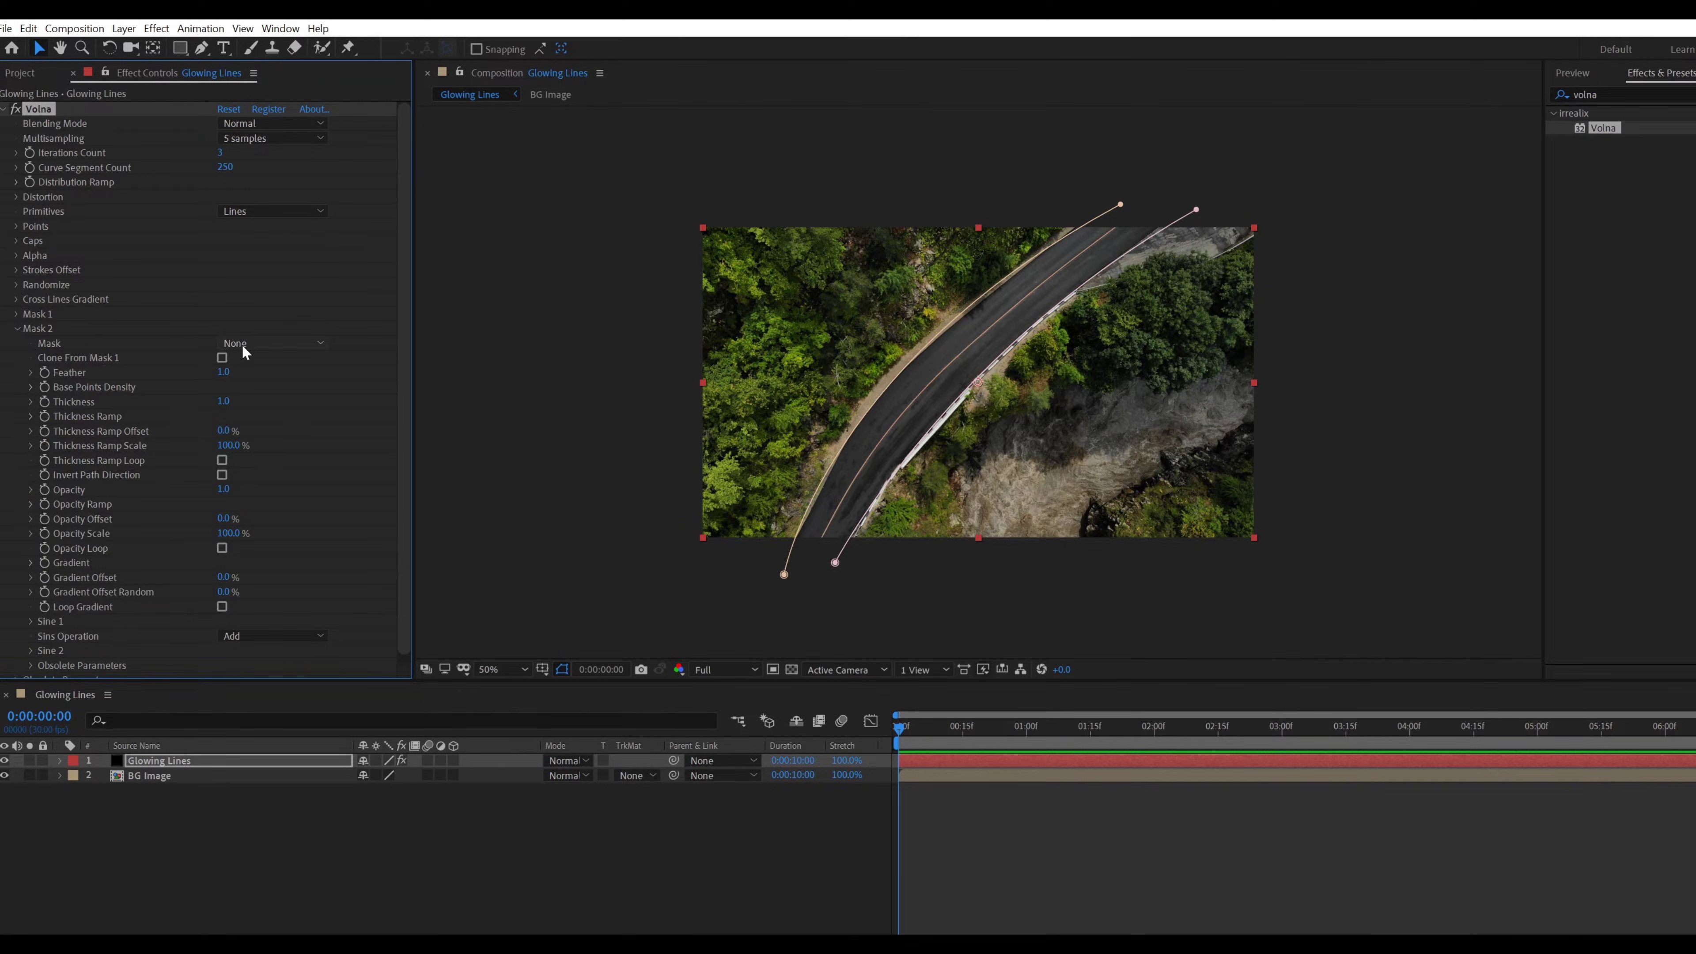
left_click(270, 343)
left_click(274, 401)
left_click(222, 358)
left_click(16, 329)
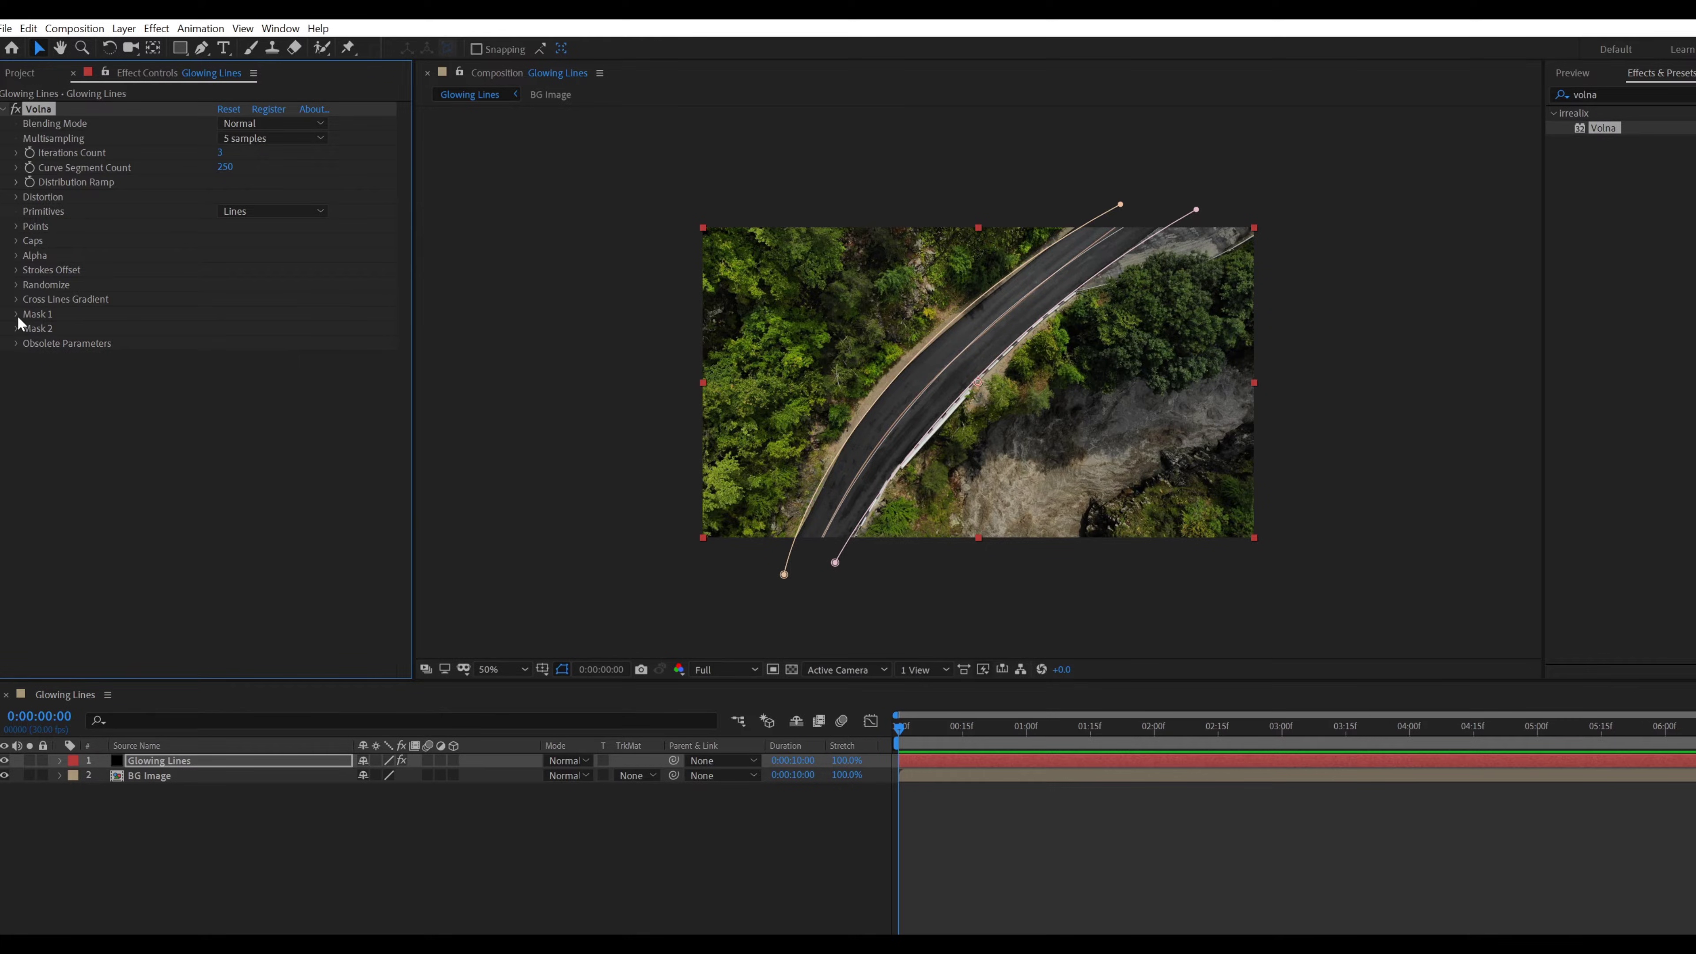
left_click(221, 152)
key("Return")
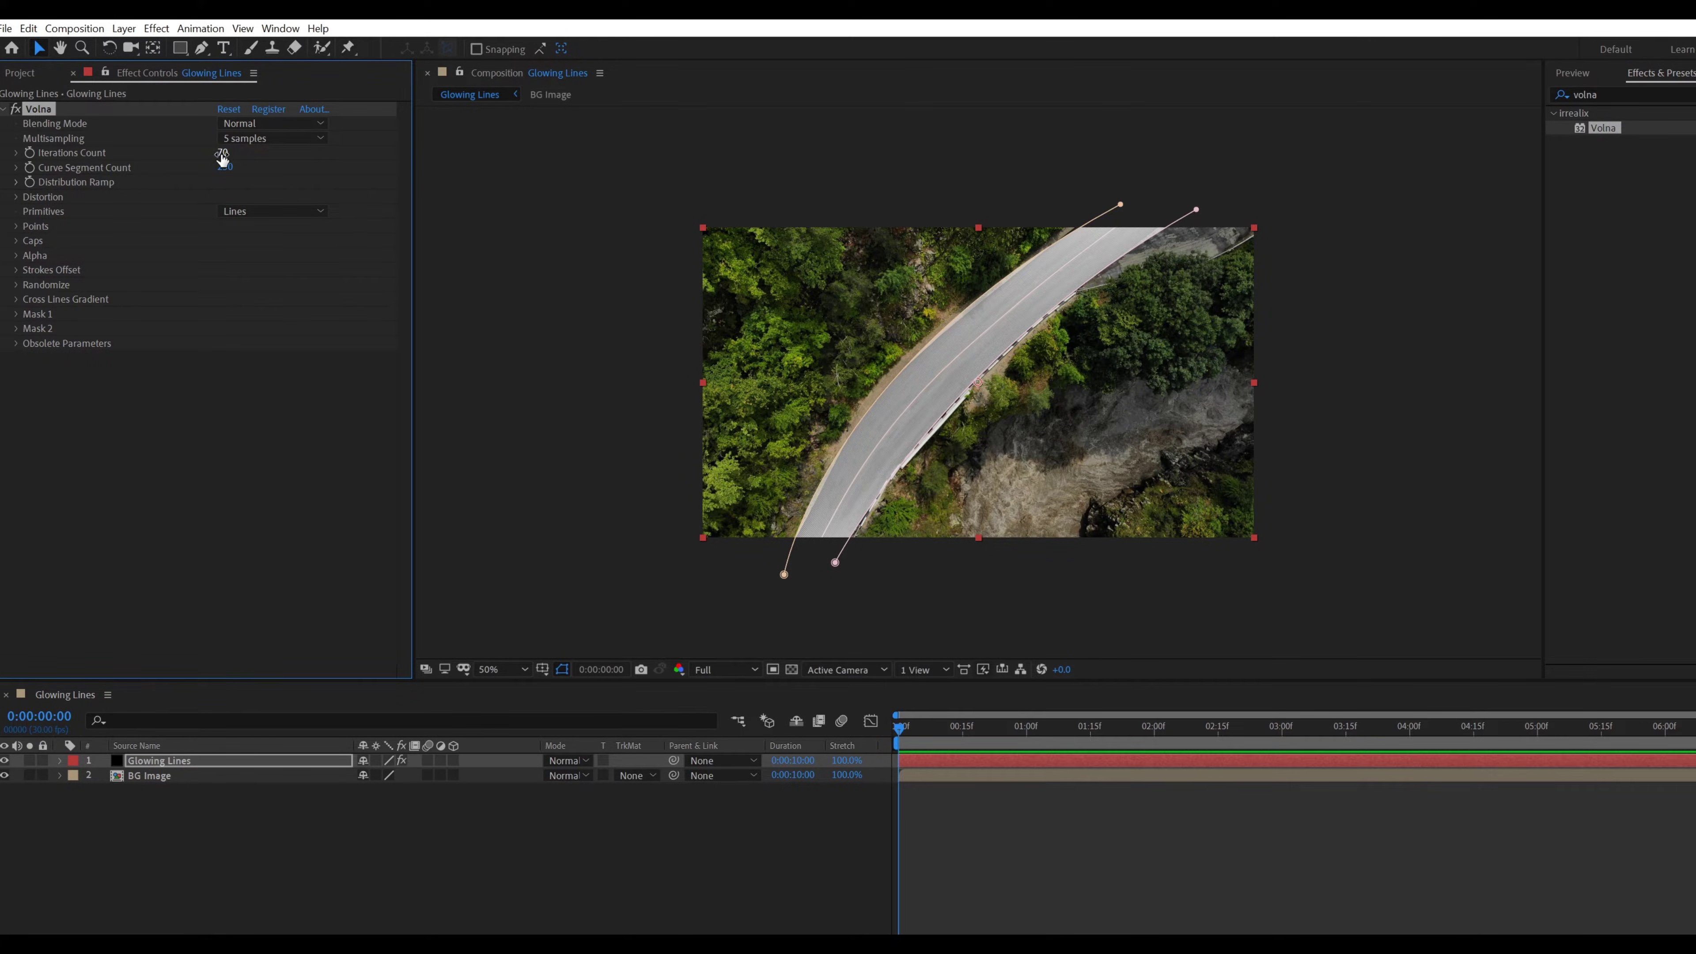
Inside the BG Image precomp, add Curves to the road photo and pull the curve down
left_click(135, 868)
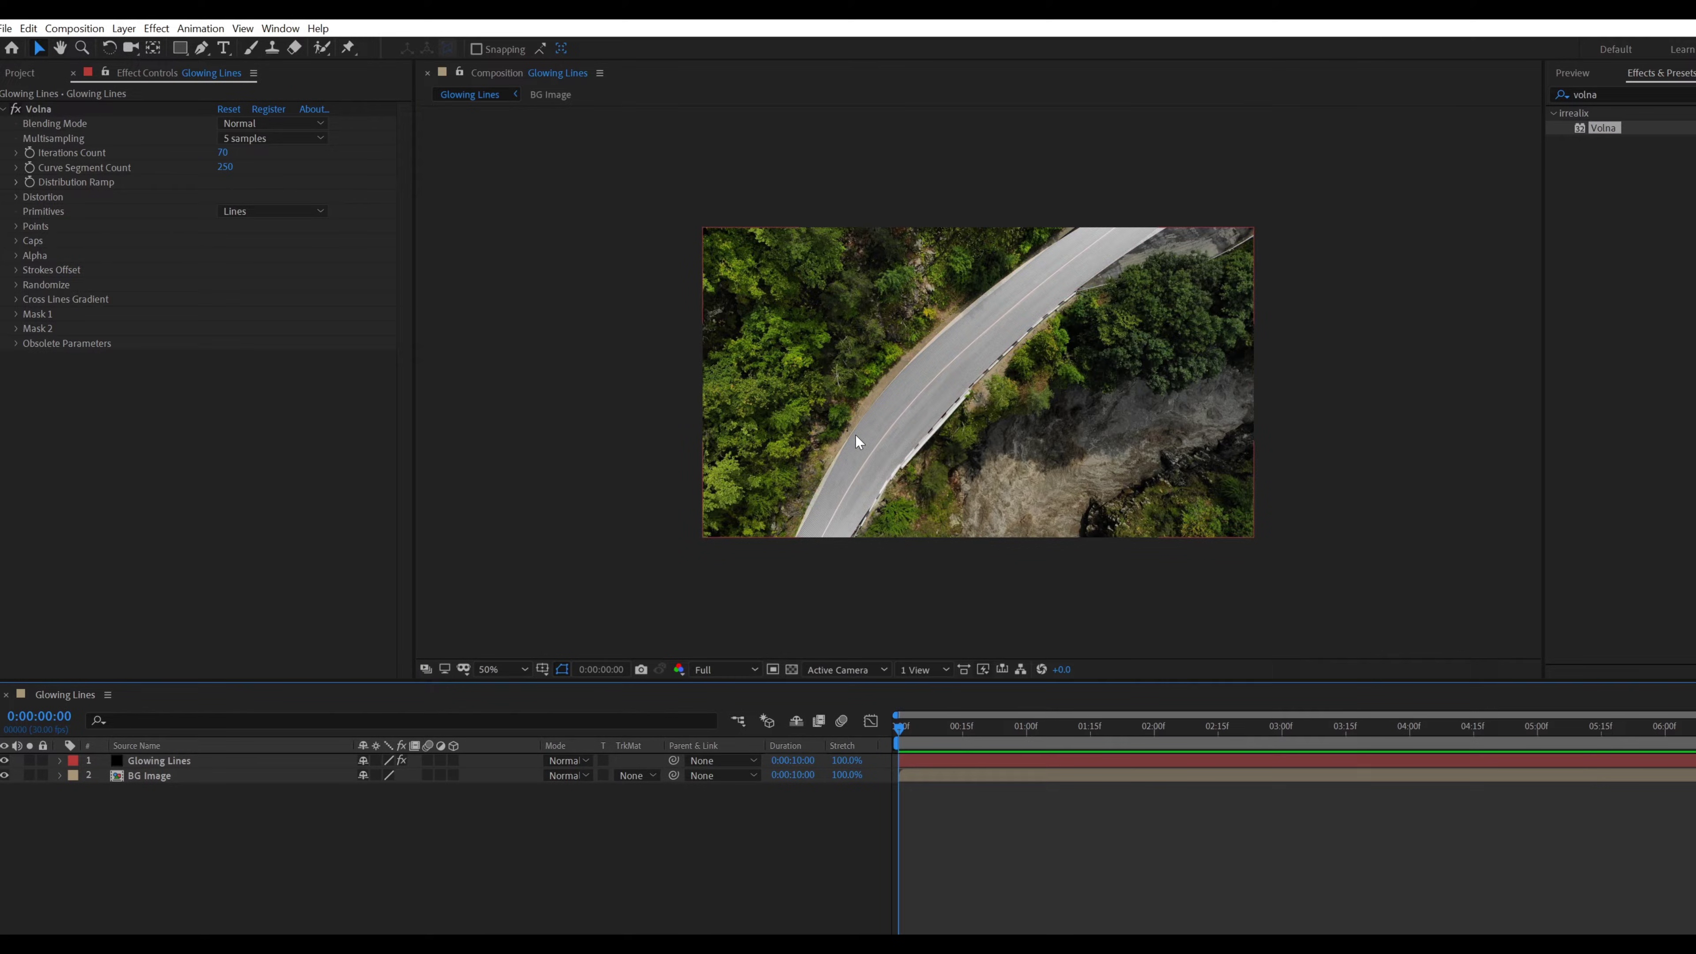
left_click(145, 779)
double_click(148, 776)
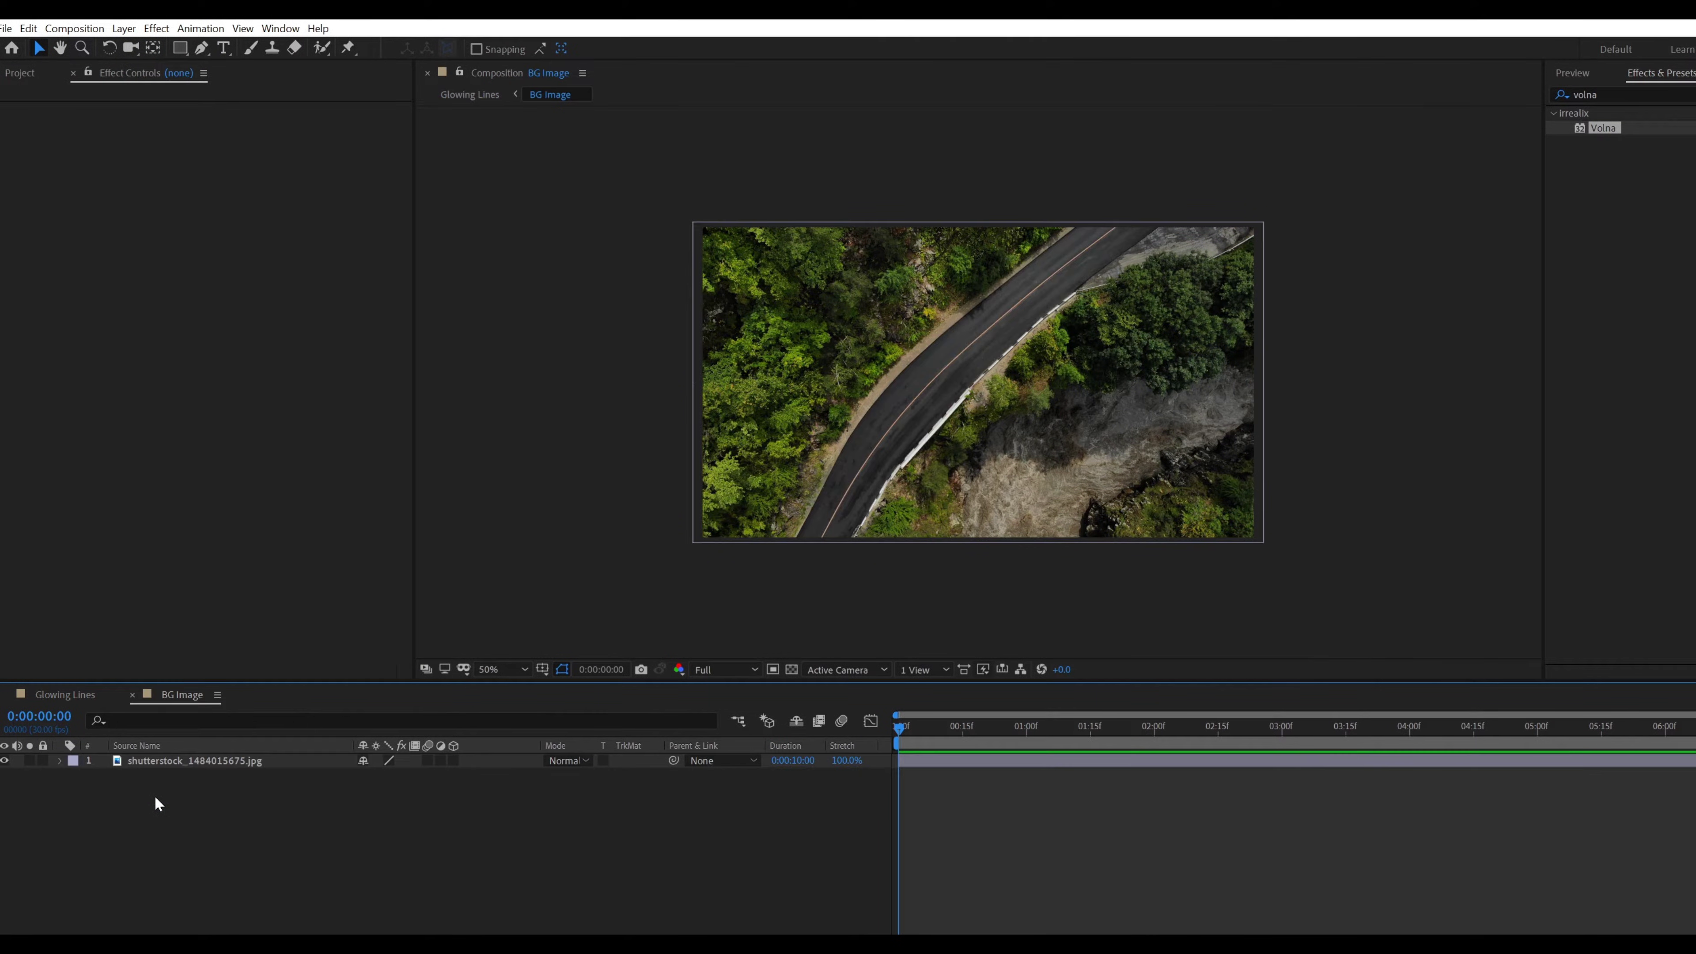
left_click(154, 765)
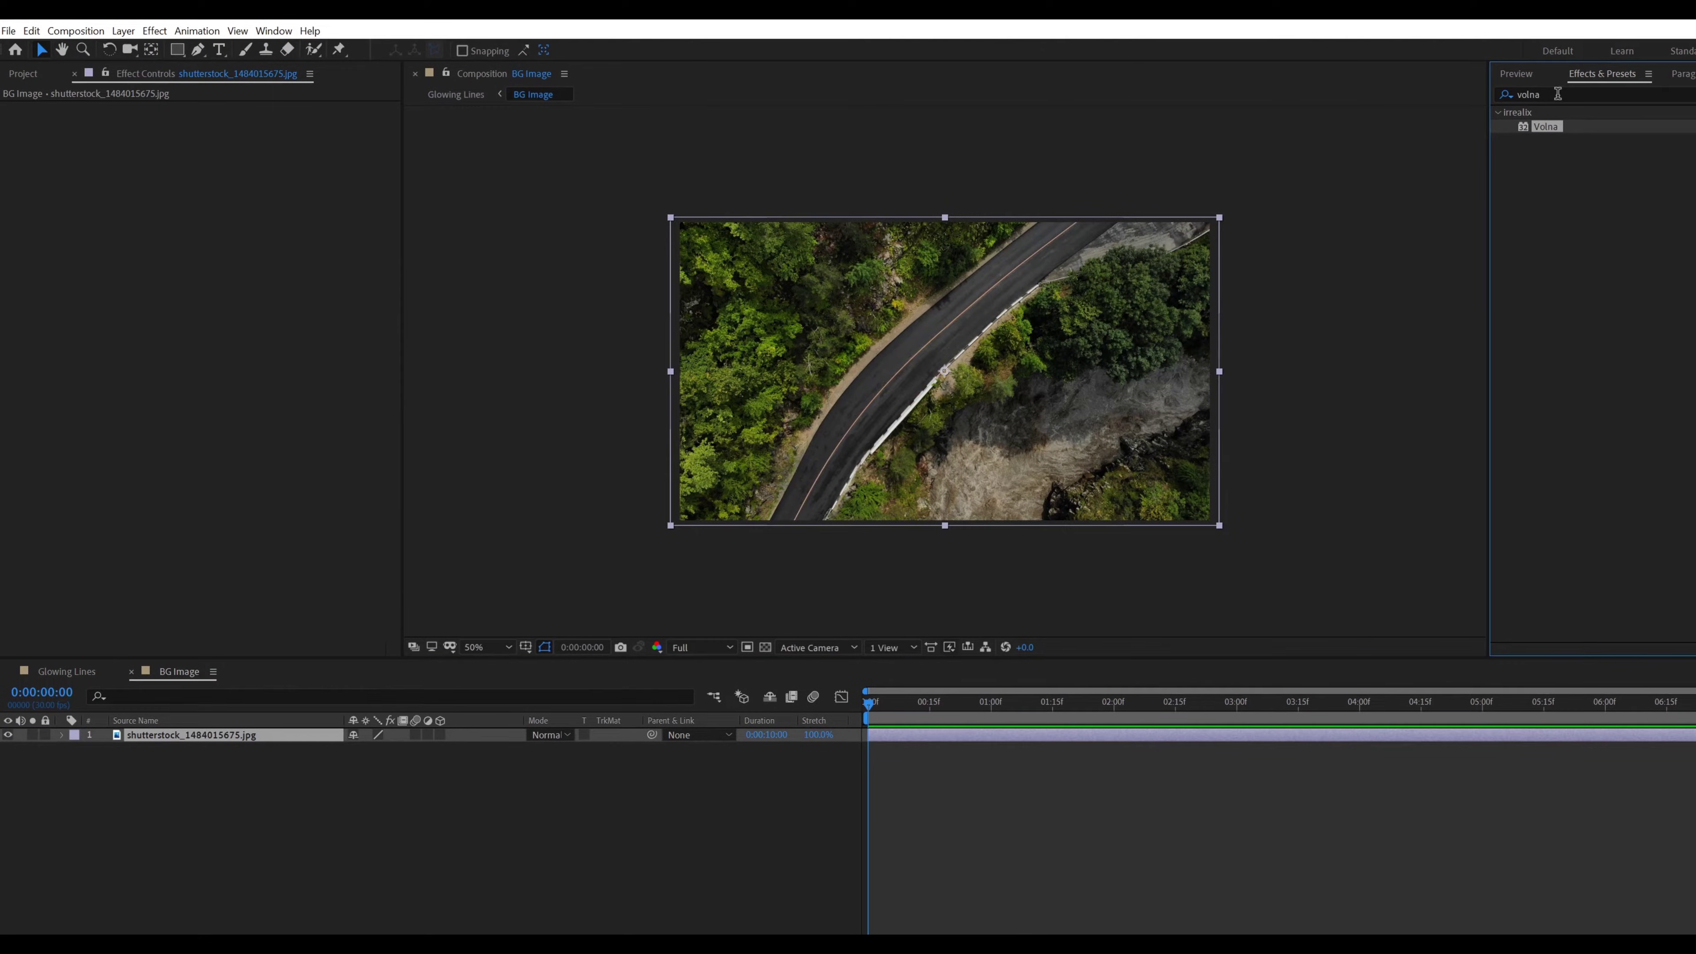
left_click(1564, 94)
left_click(1506, 95)
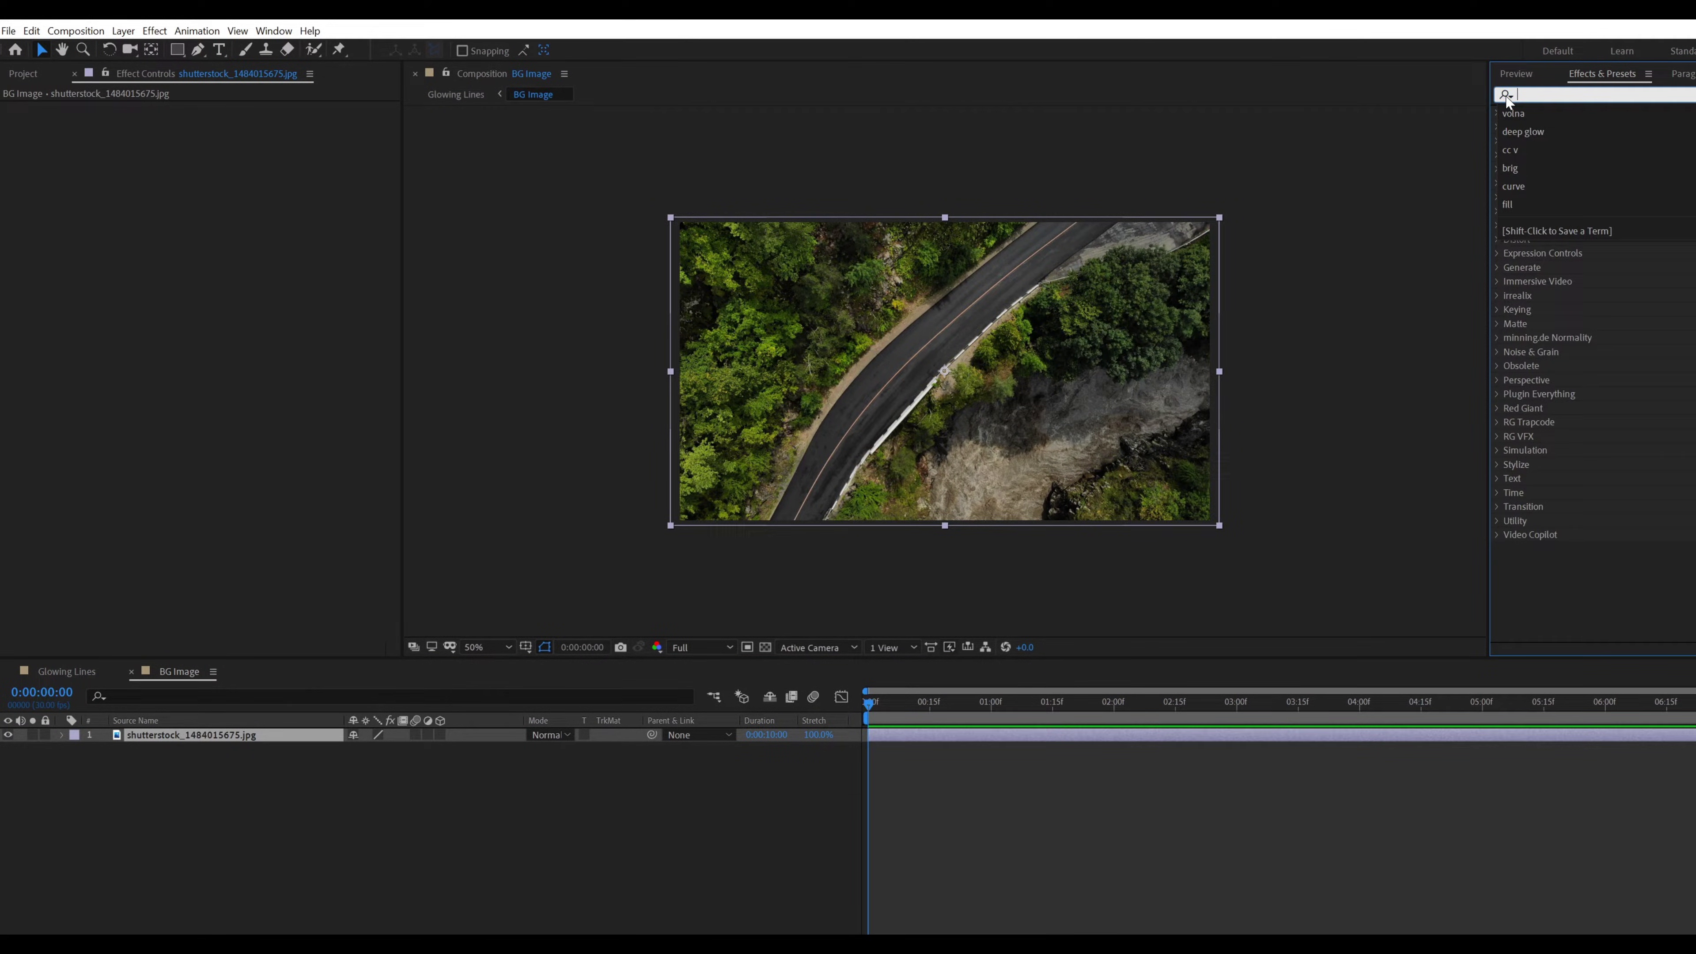
type("curve")
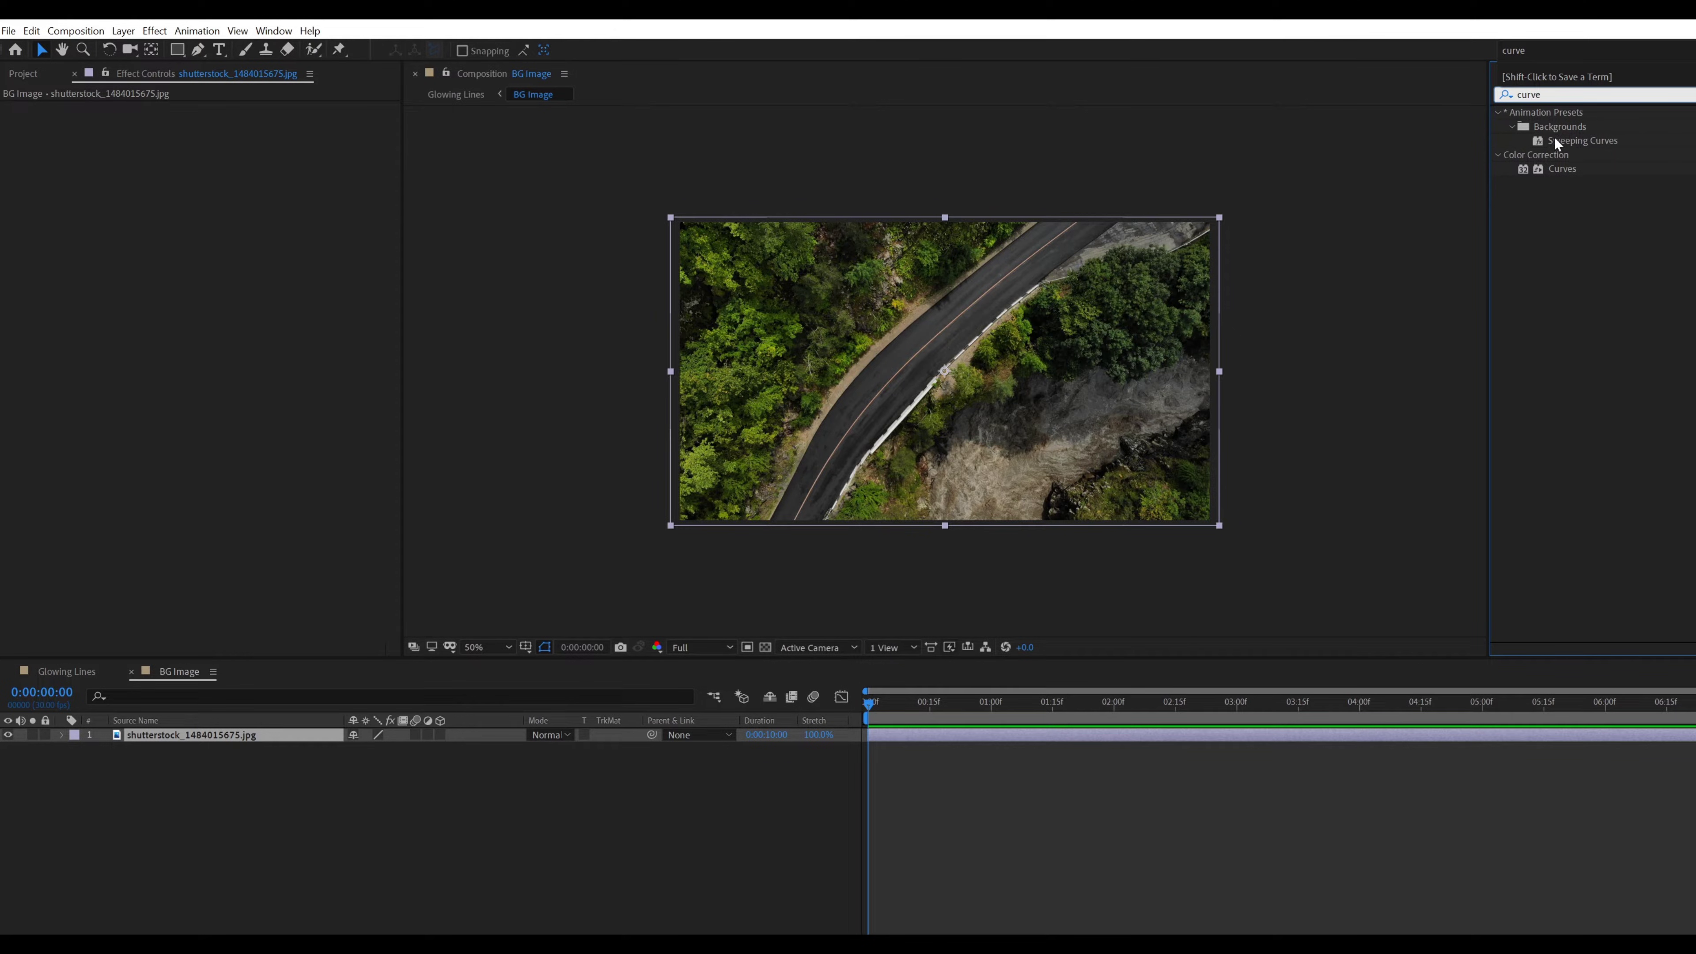
left_click_drag(1563, 170, 179, 736)
left_click_drag(146, 272, 167, 292)
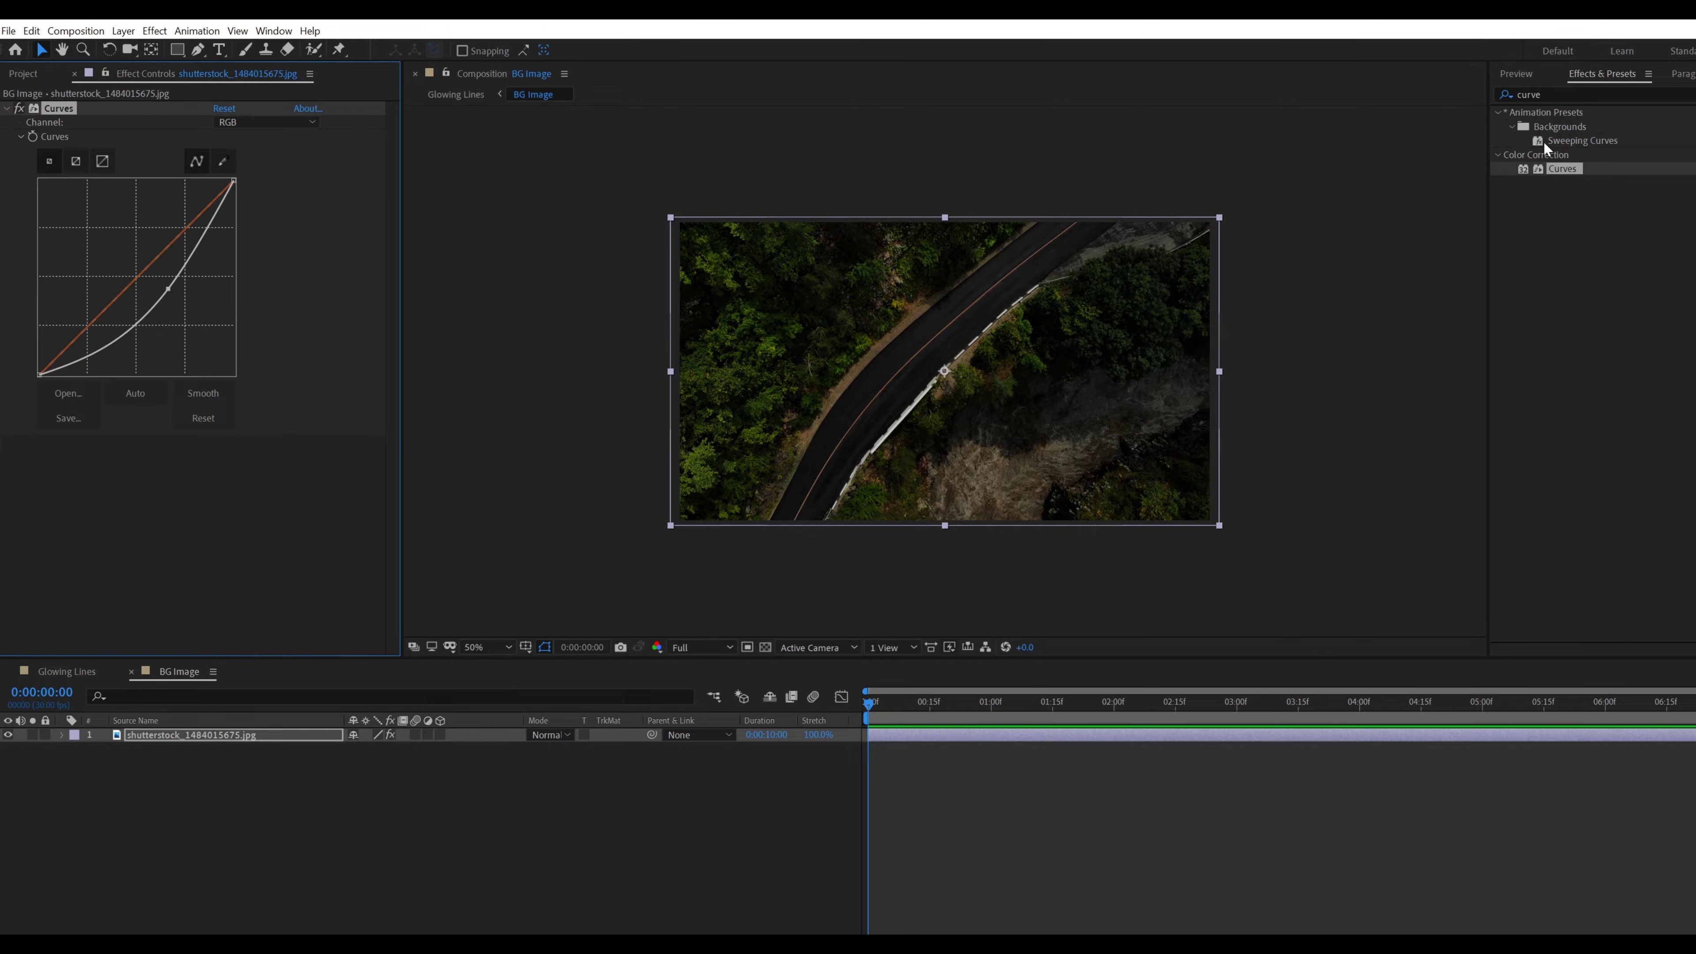
Add CC Vignette to the photo with Amount 300
left_click(1498, 90)
type("cc vig")
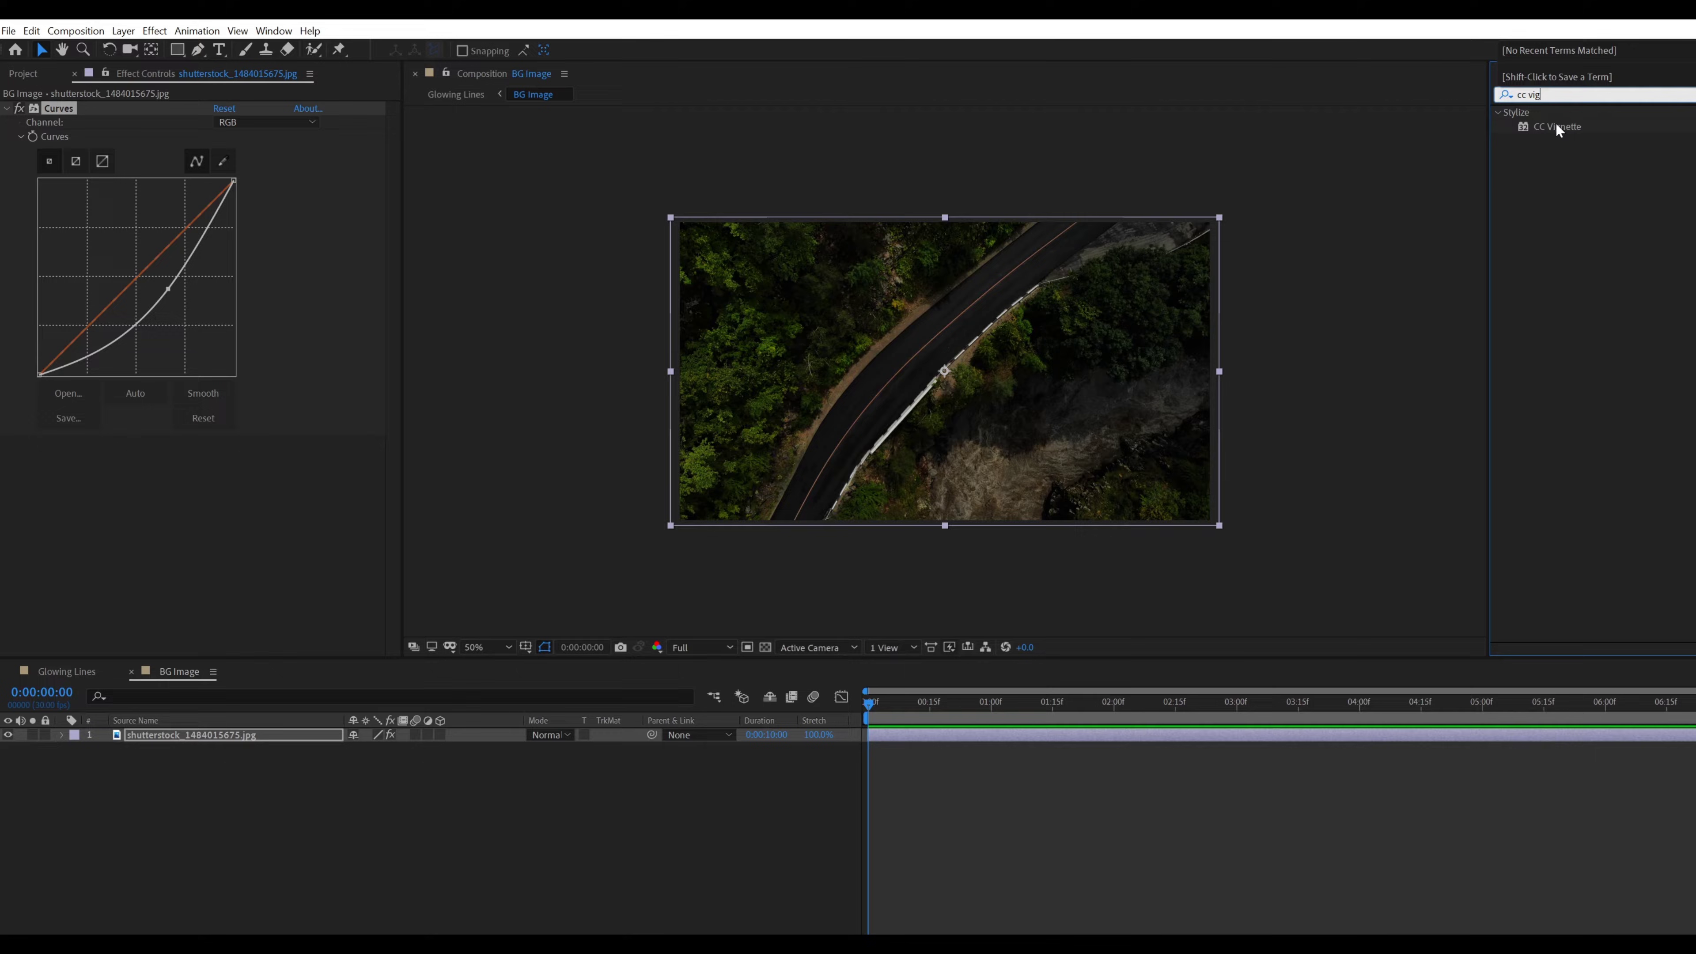
left_click_drag(1558, 129, 284, 519)
left_click_drag(221, 456, 235, 461)
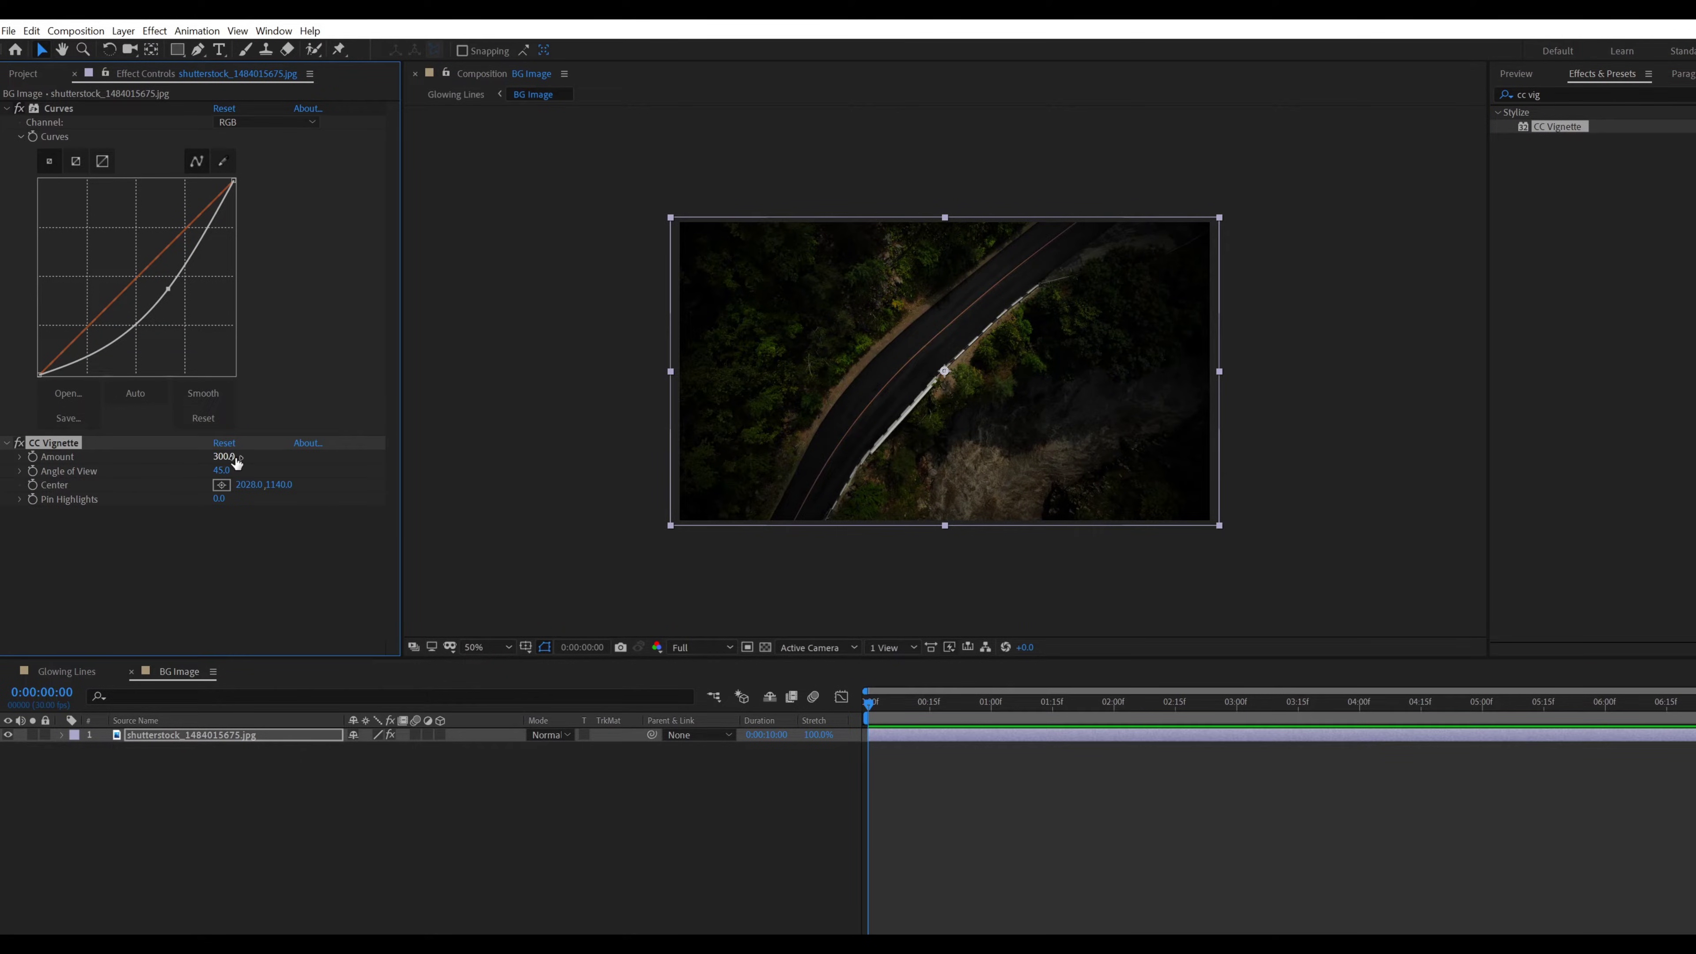
Add Brightness & Contrast to the photo with Brightness -50
left_click(1523, 98)
key("BackSpace")
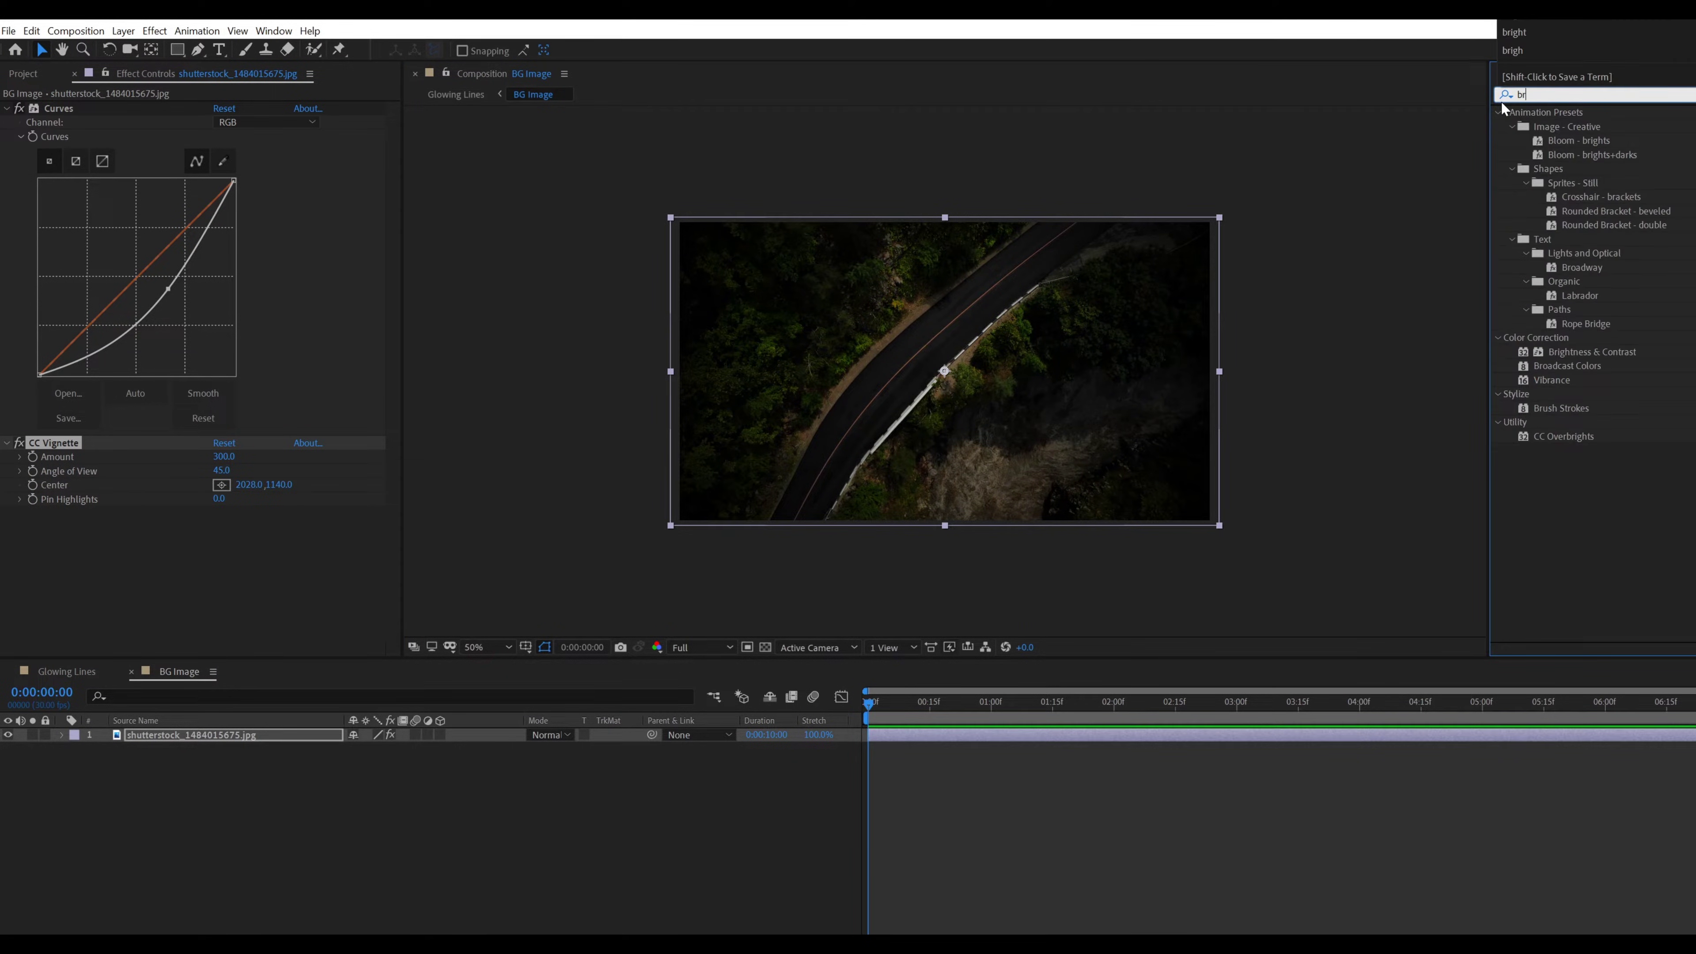
type("brigh")
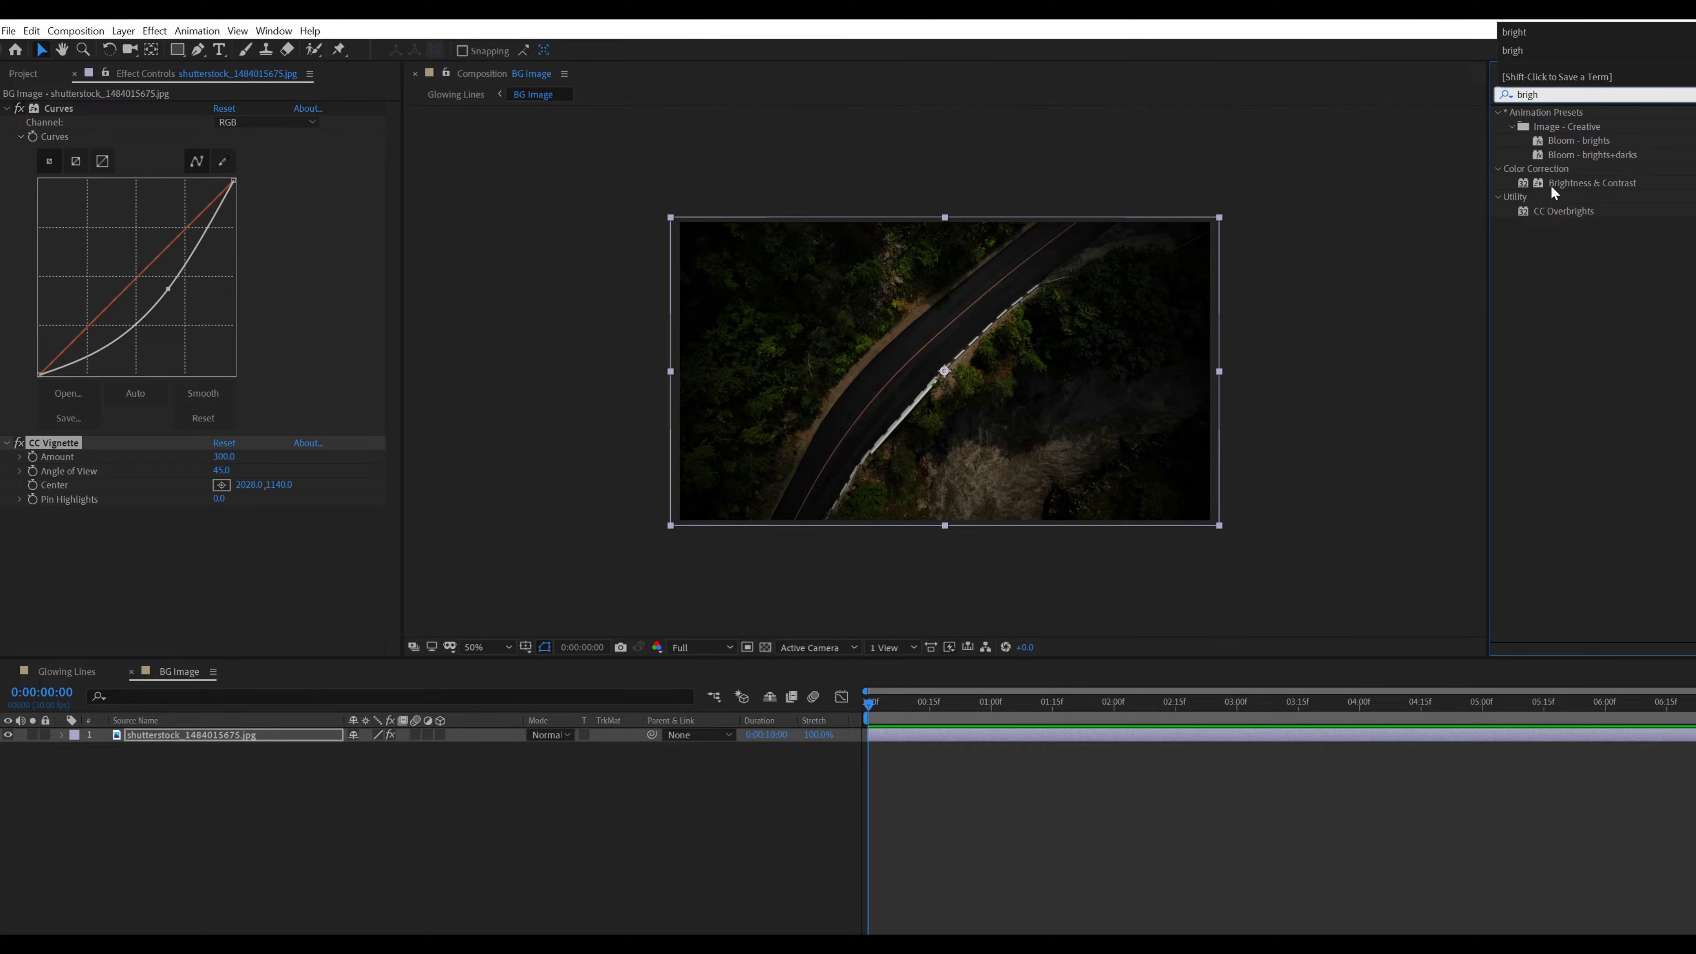
left_click_drag(1551, 193, 217, 531)
left_click(218, 528)
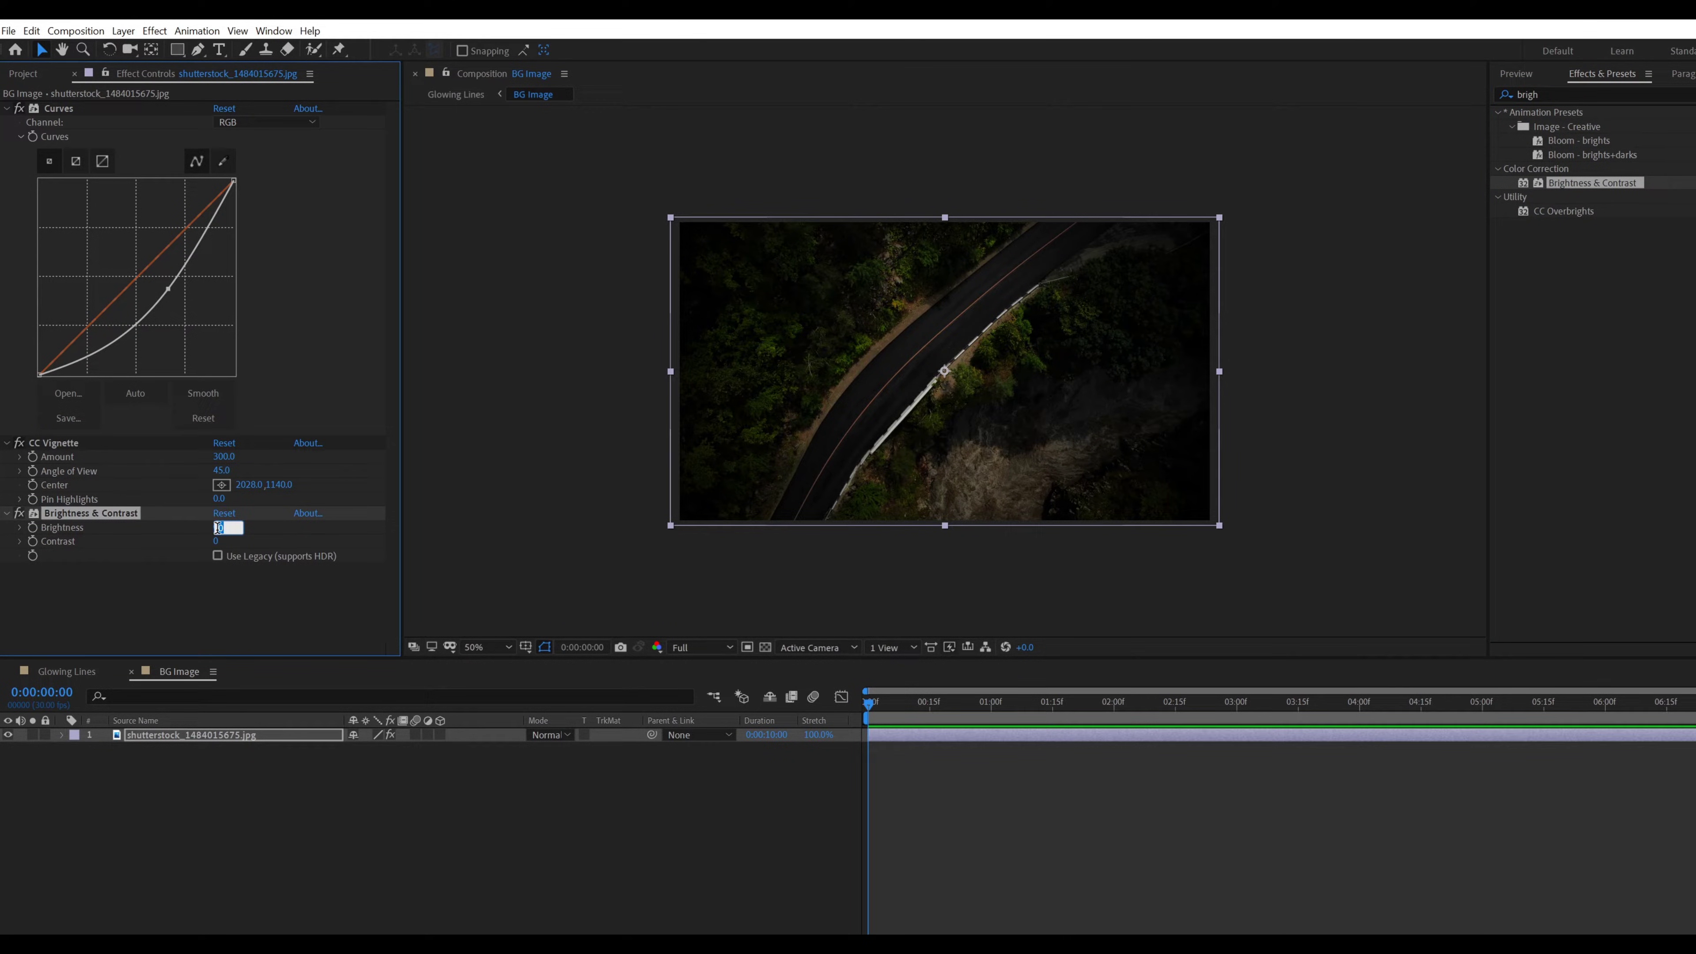
type("-50")
key("Return")
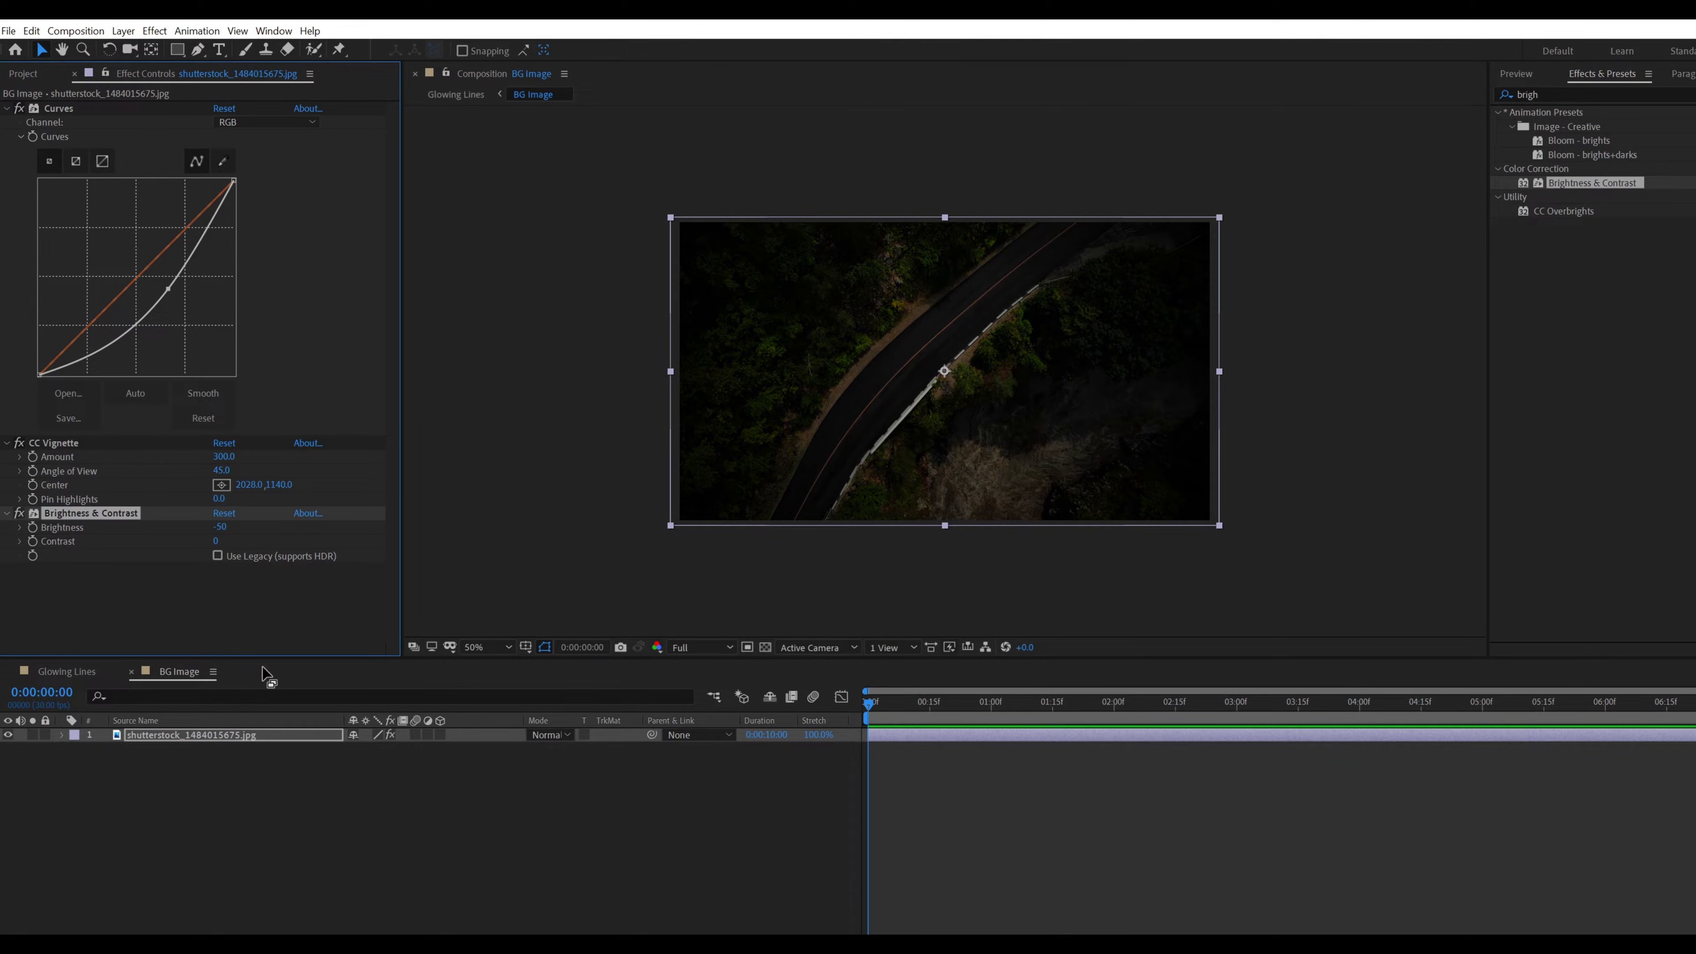
left_click(205, 822)
Back in Glowing Lines, set Volna's Offset, Thickness and Opacity Random to 100%
left_click(78, 674)
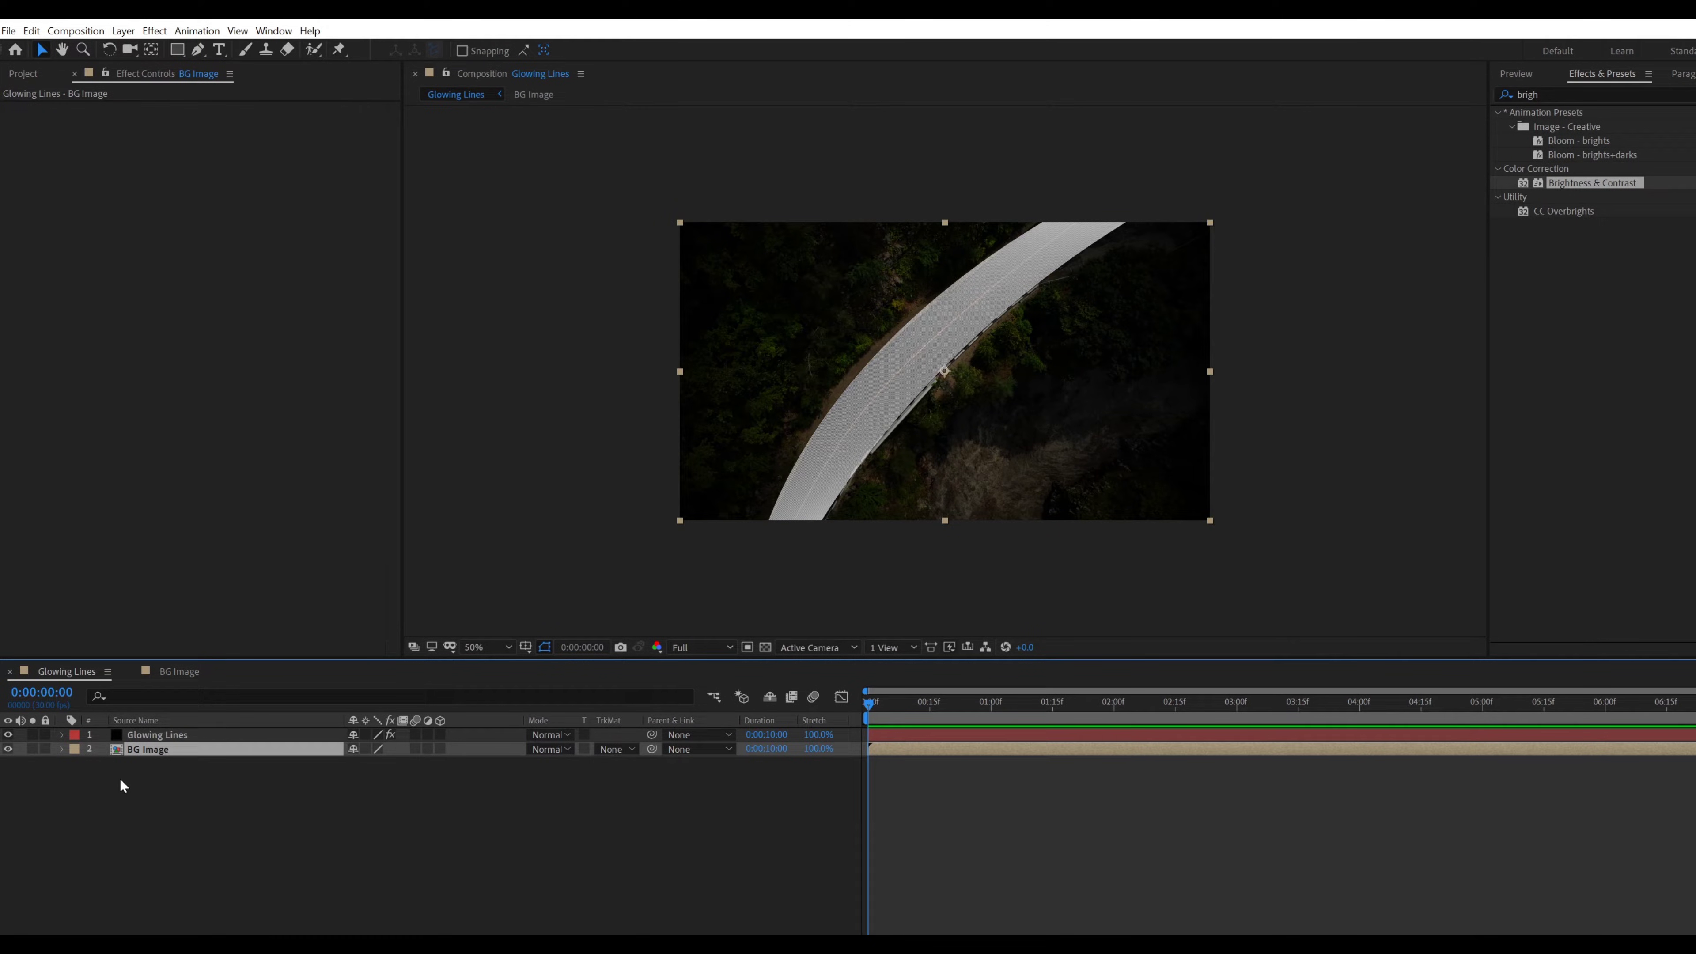
left_click(123, 785)
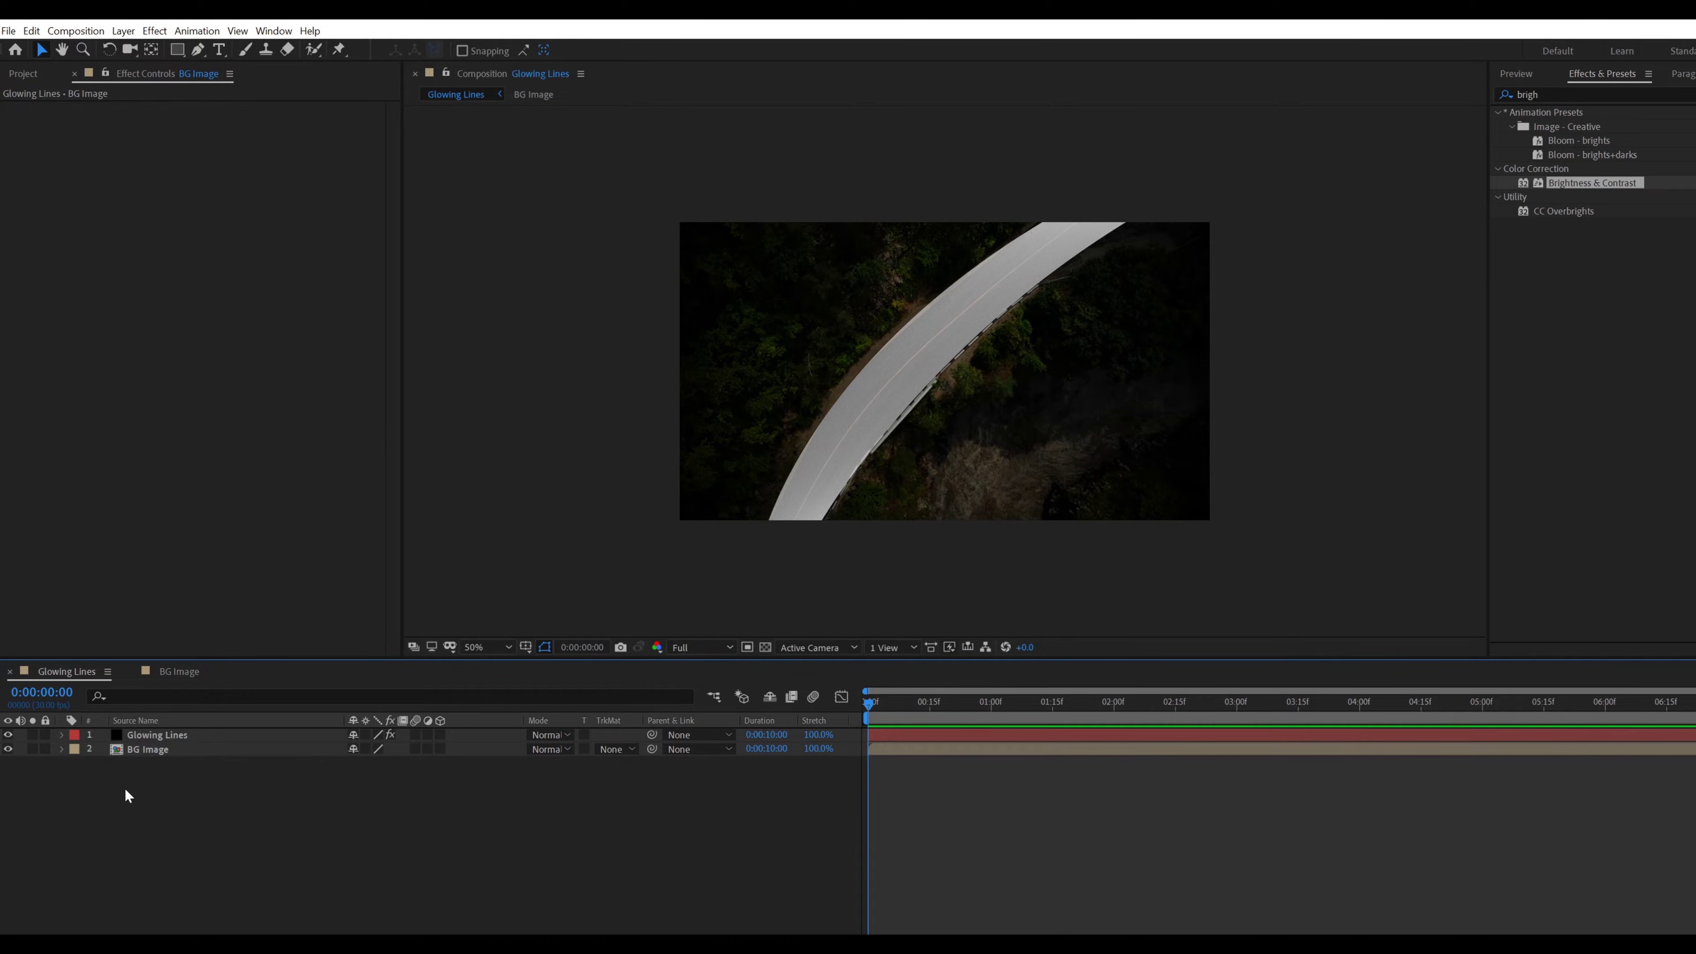
left_click(161, 739)
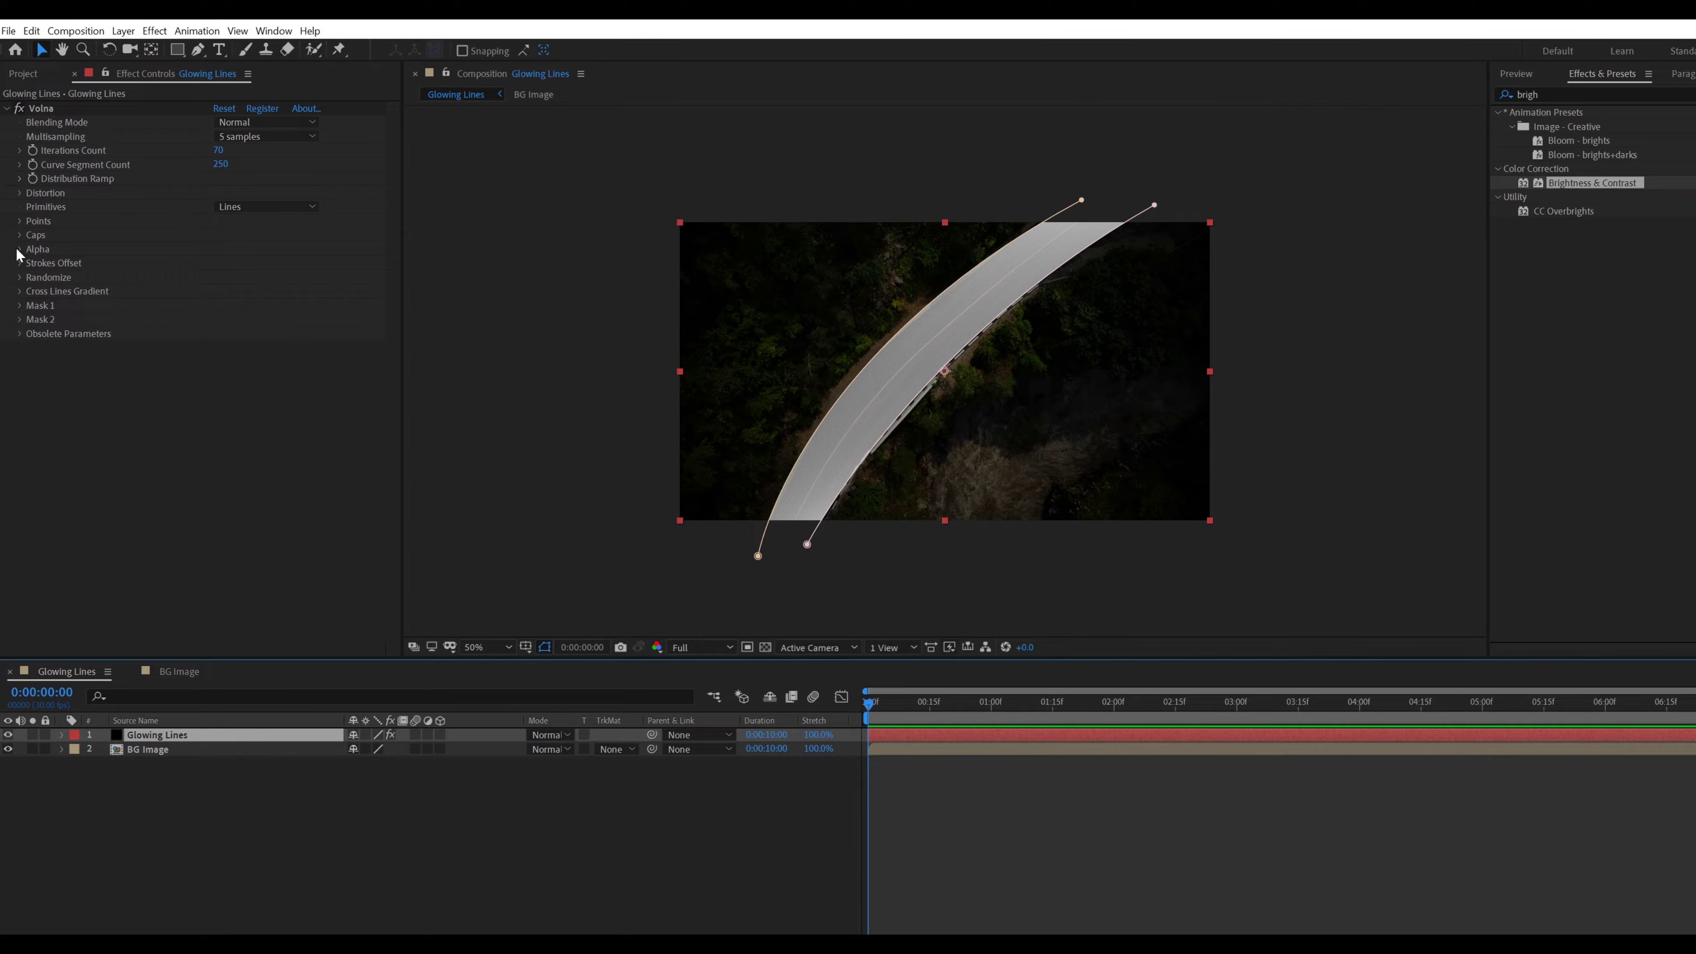
left_click(19, 277)
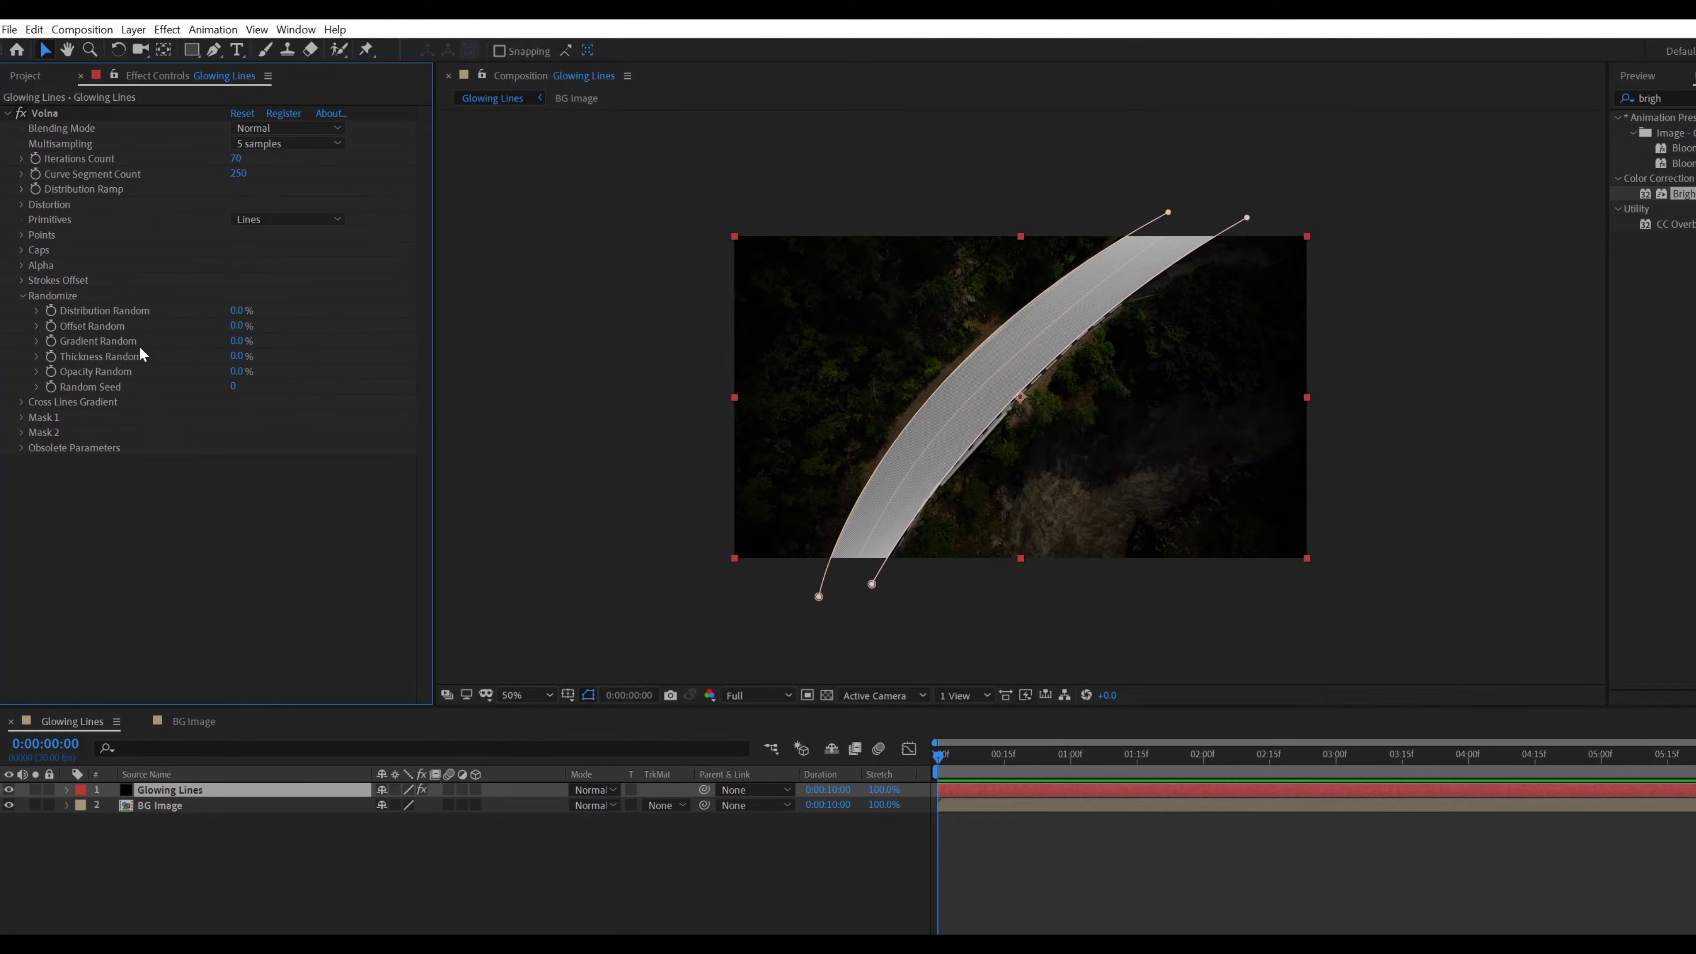
left_click(233, 331)
type("100")
key("Return")
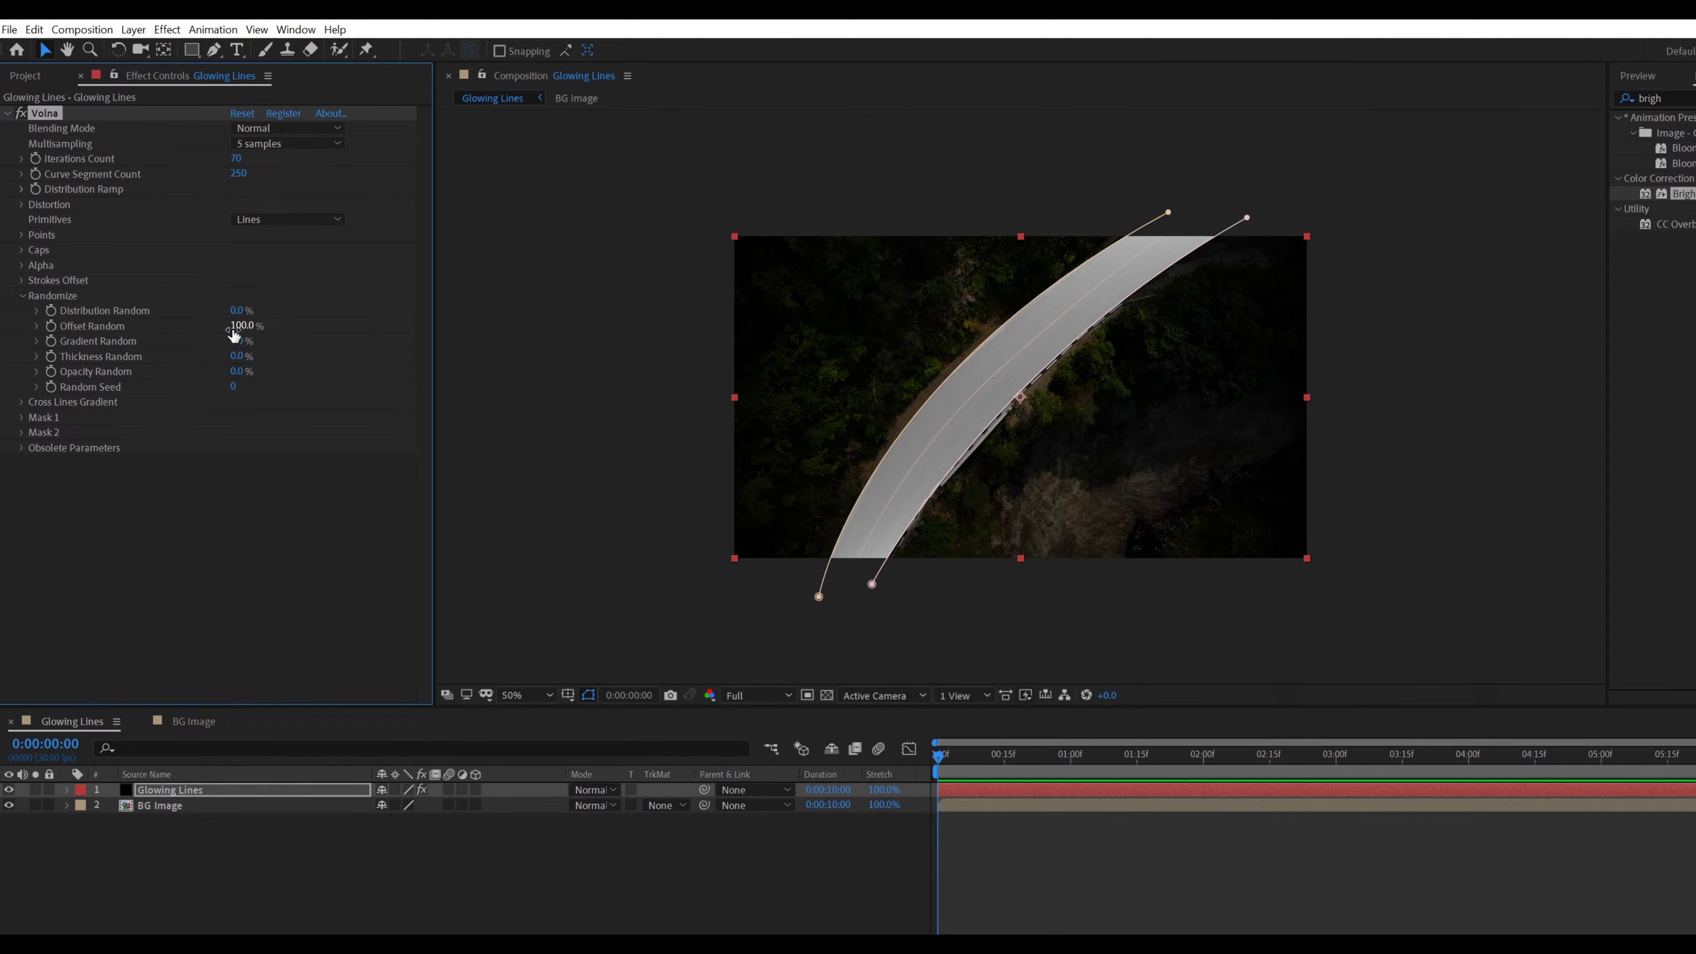
left_click(237, 356)
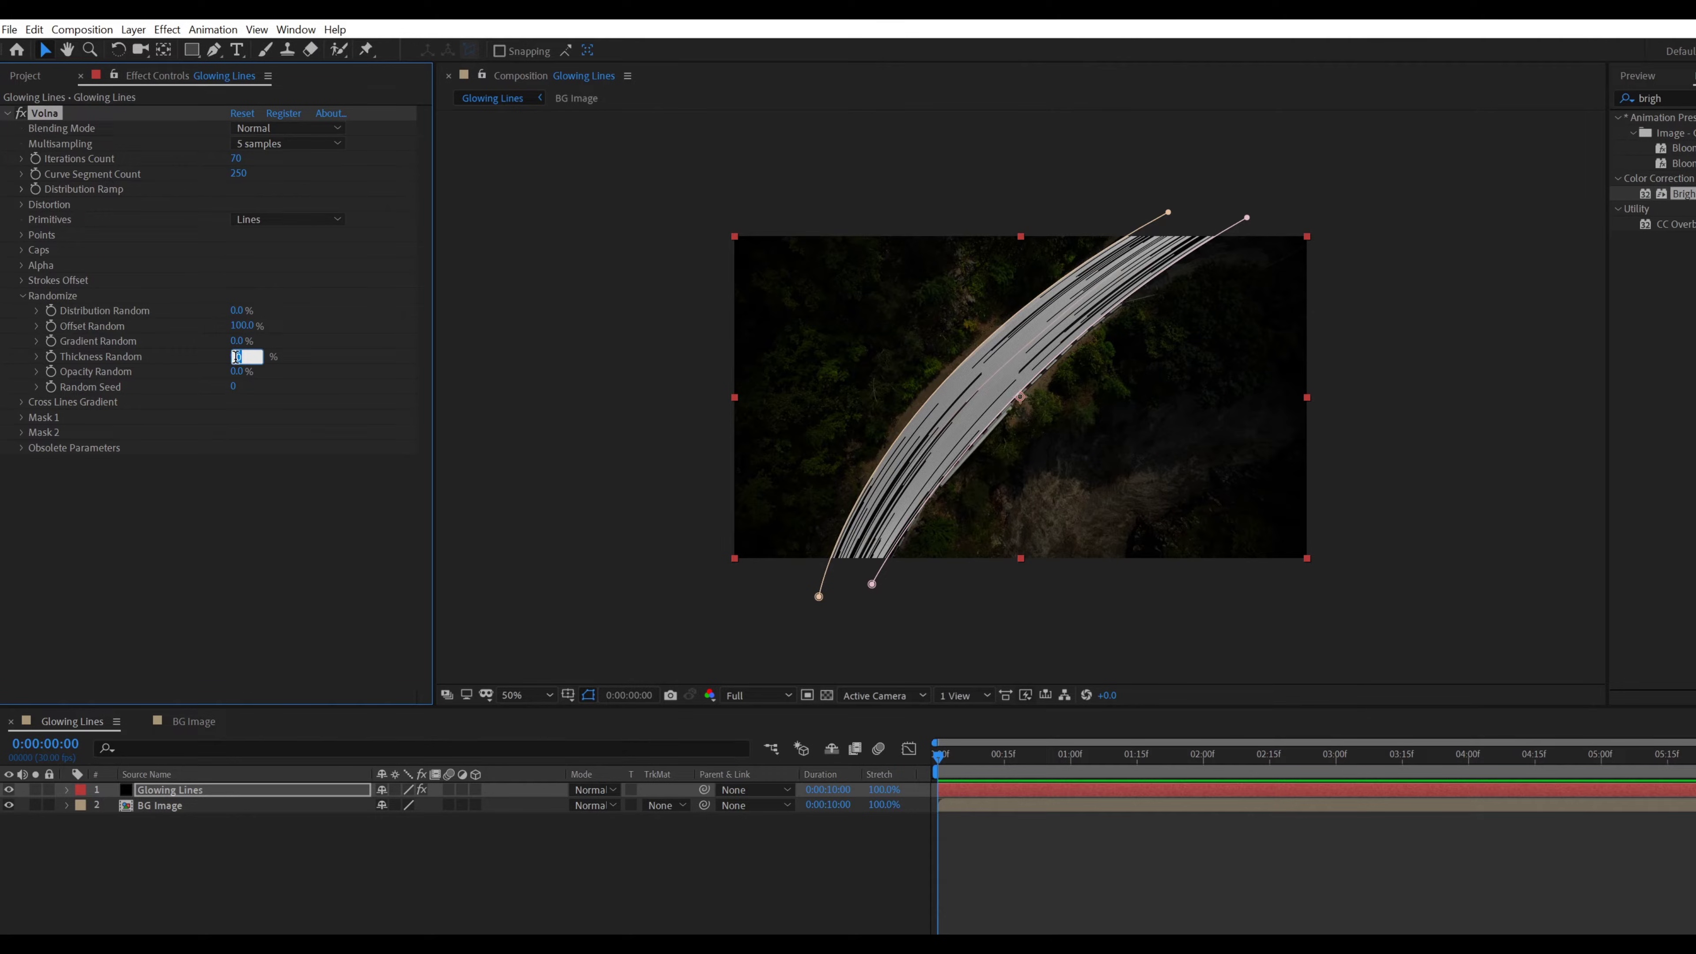
type("100")
key("Return")
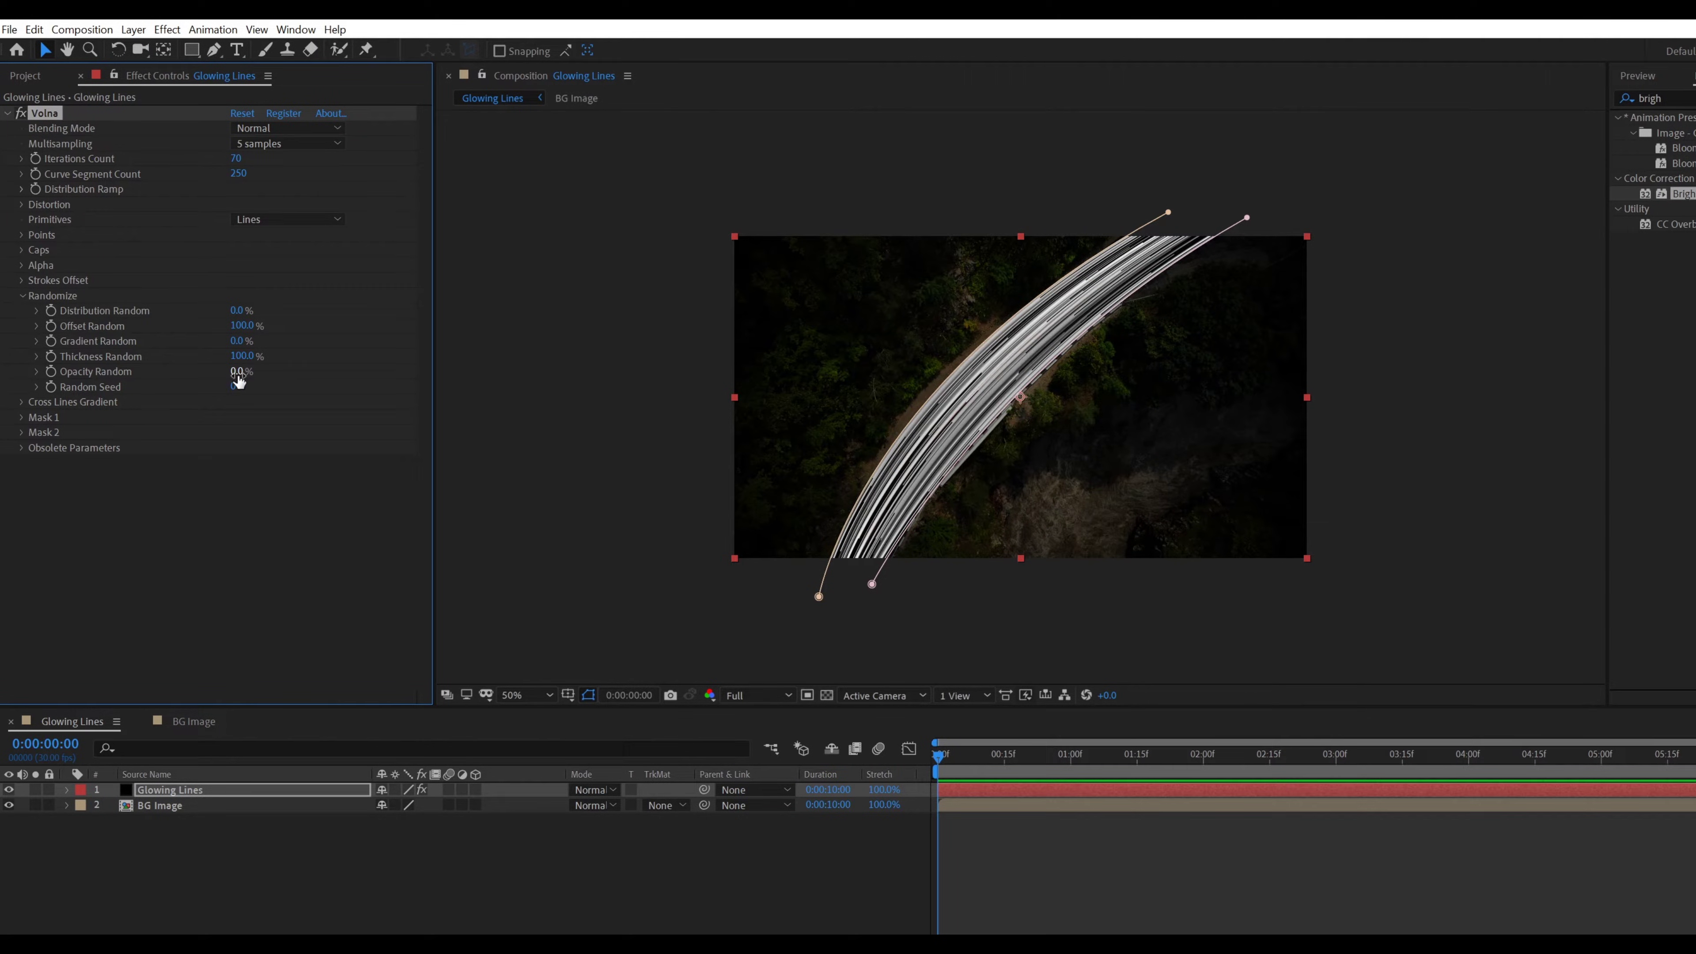
left_click(239, 371)
key("Return")
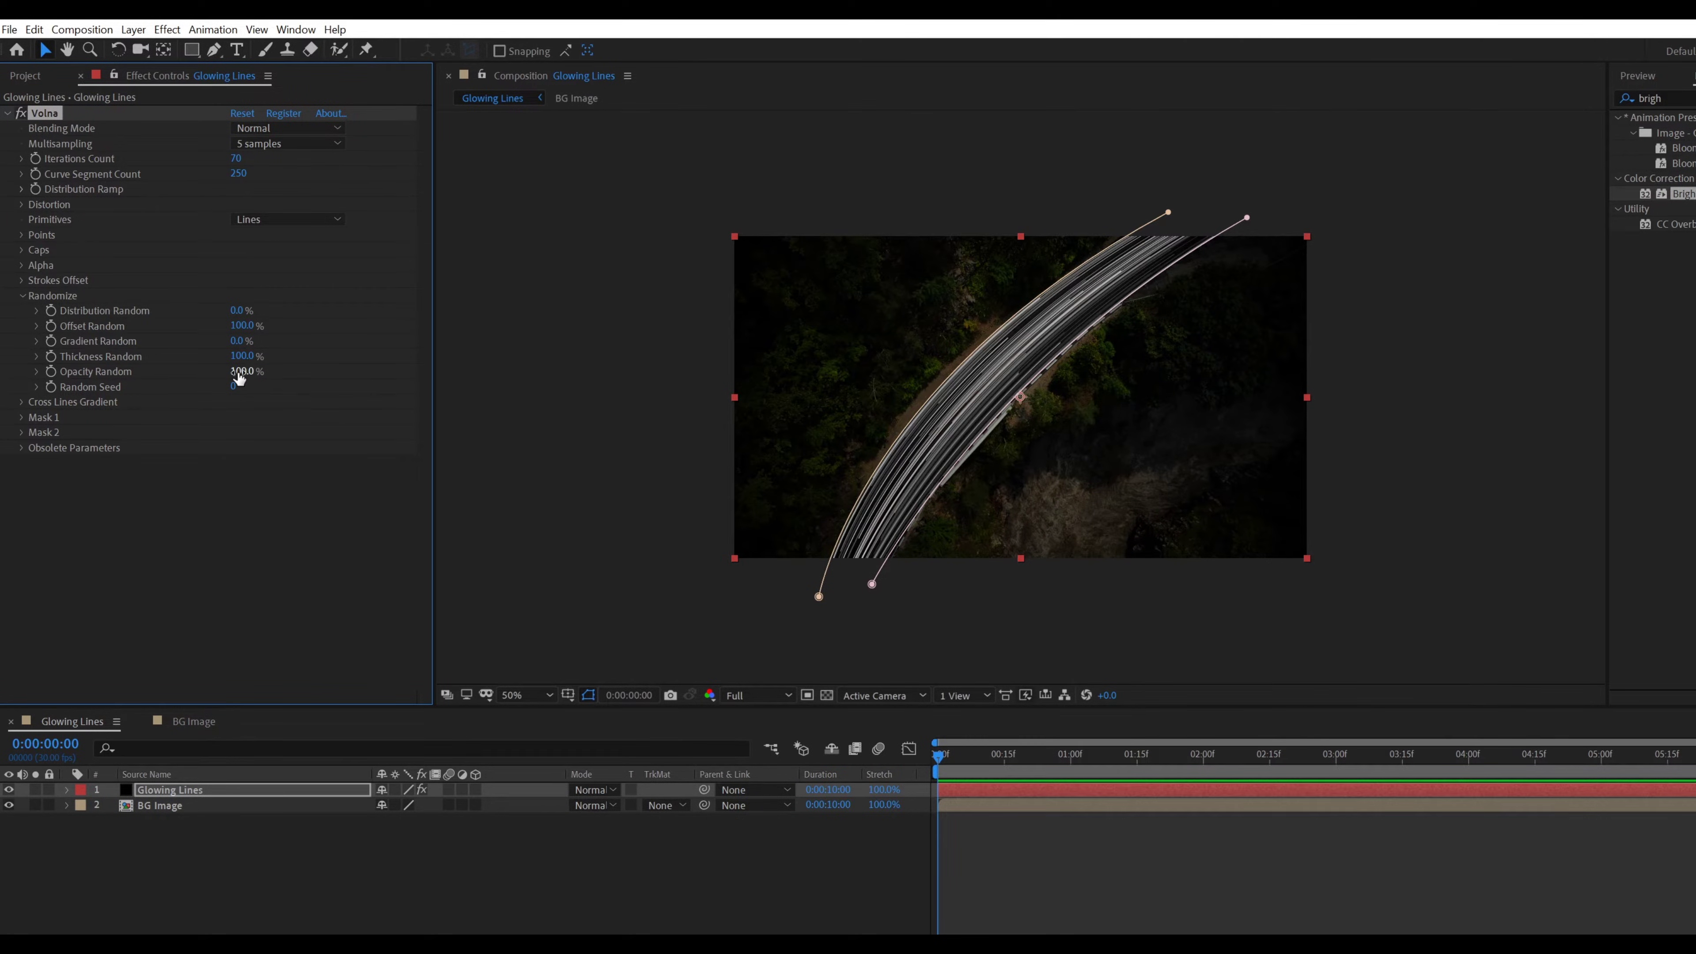
Set Volna's Alpha Noise Amplitude to 10 and Noise Scale Y to 0
left_click(22, 296)
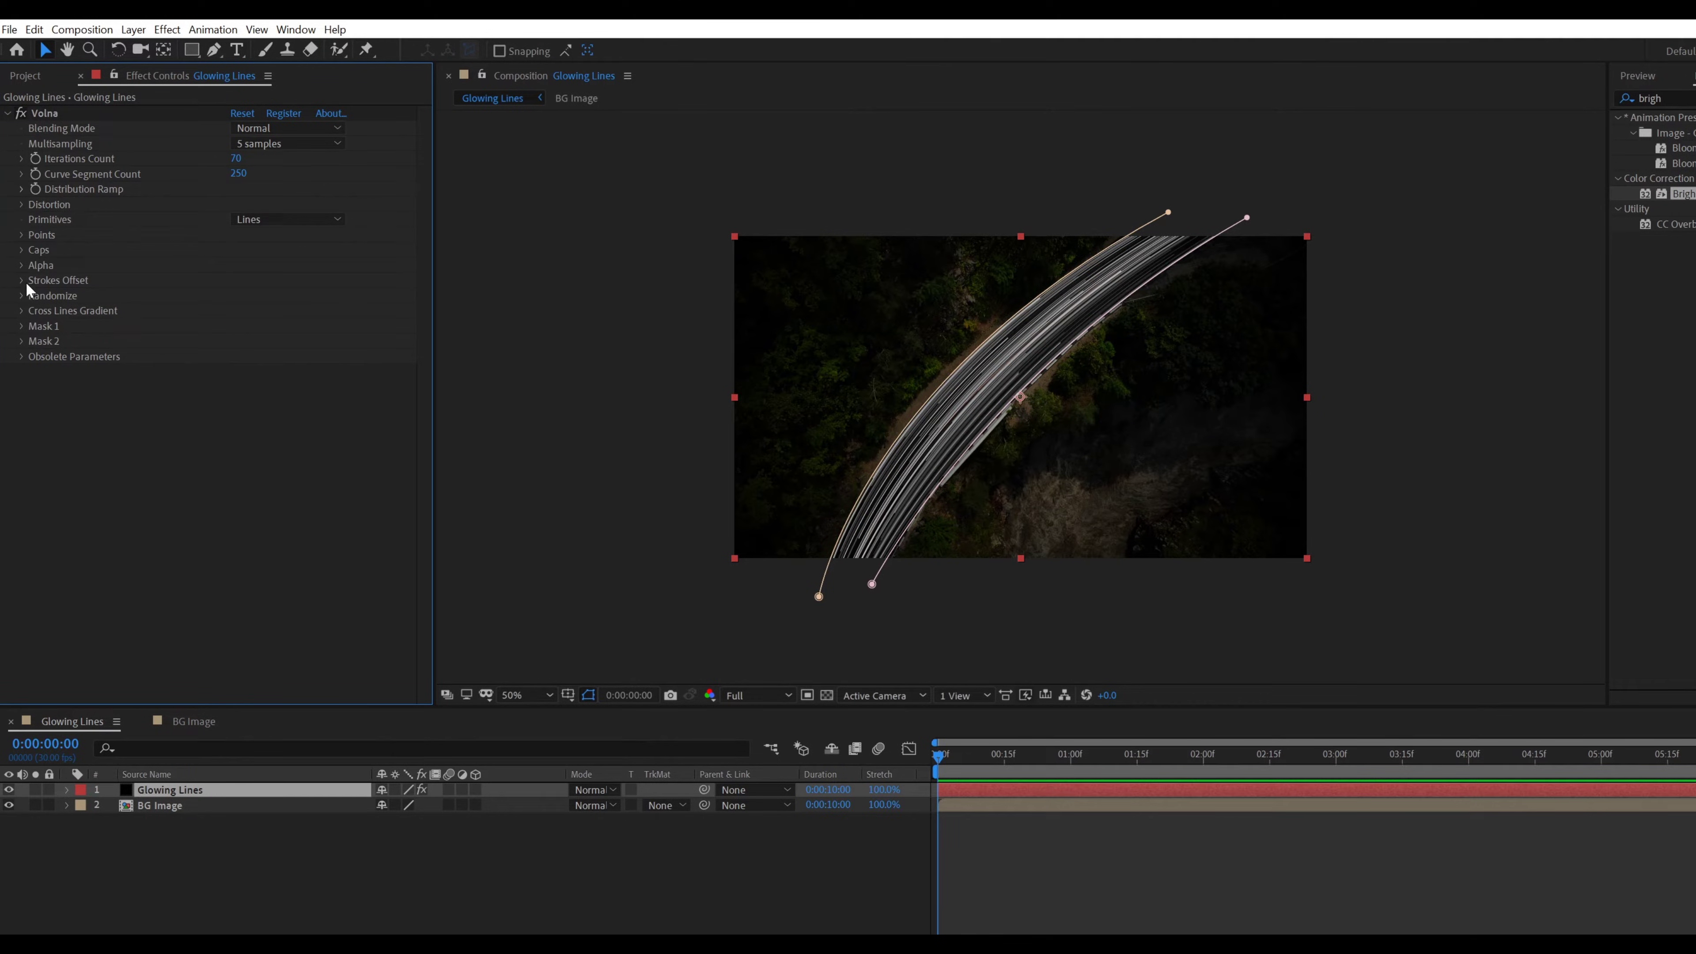
left_click(21, 265)
left_click(237, 296)
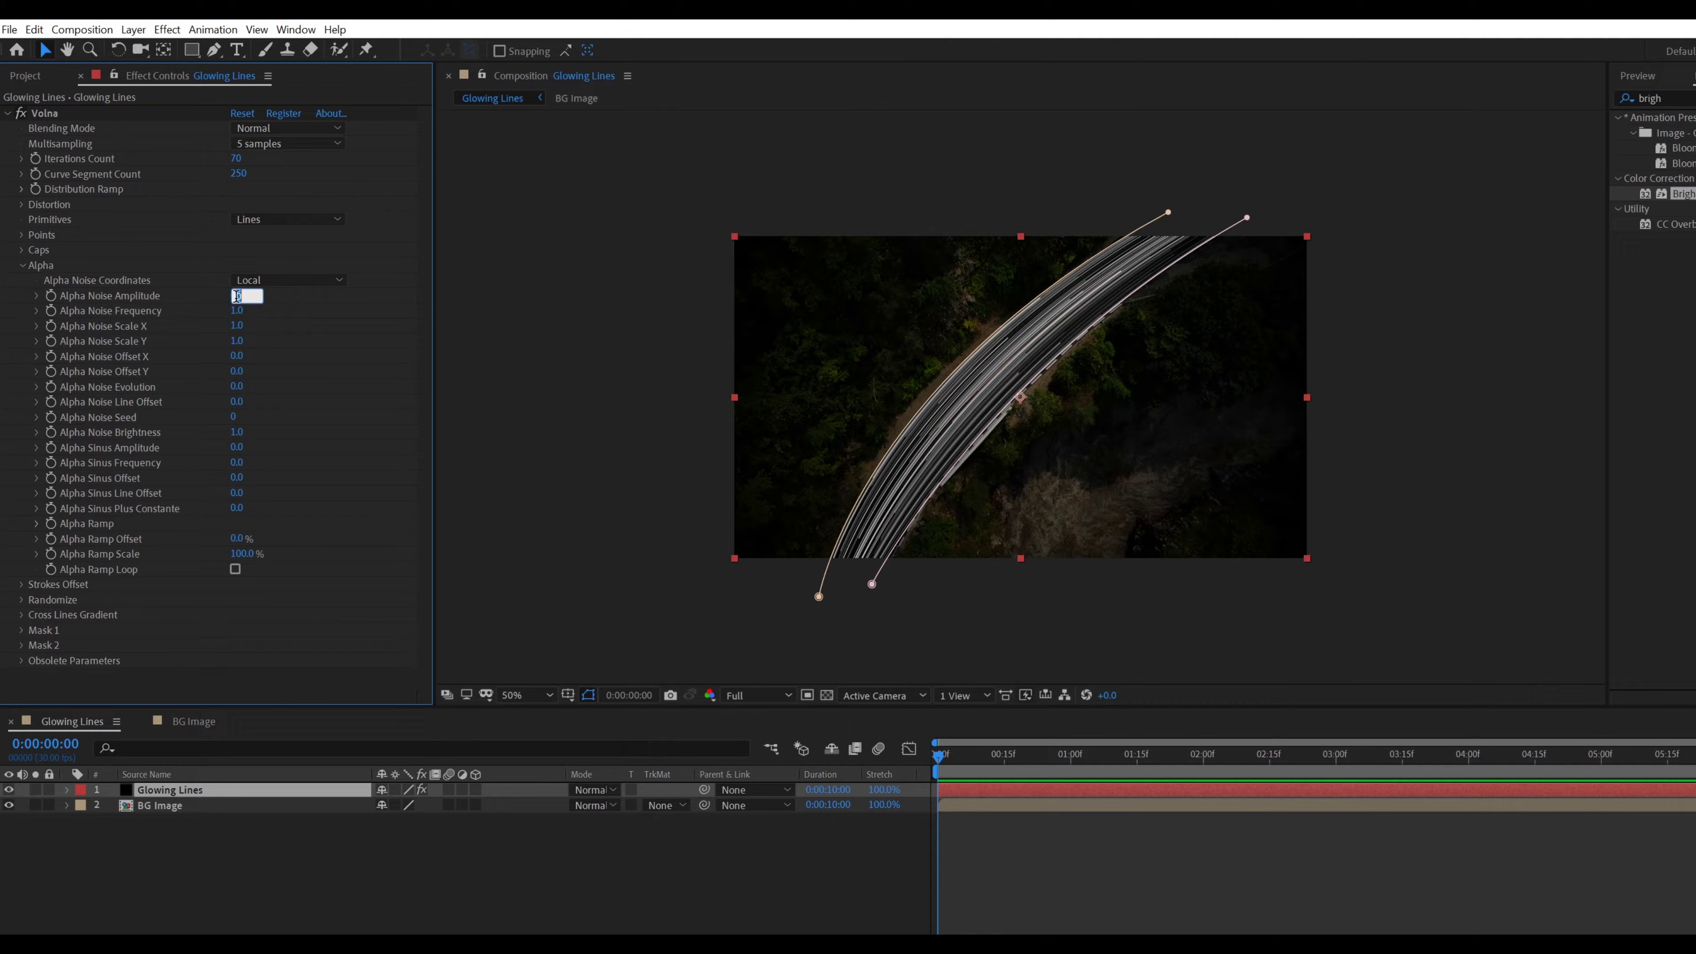
type("10")
key("Return")
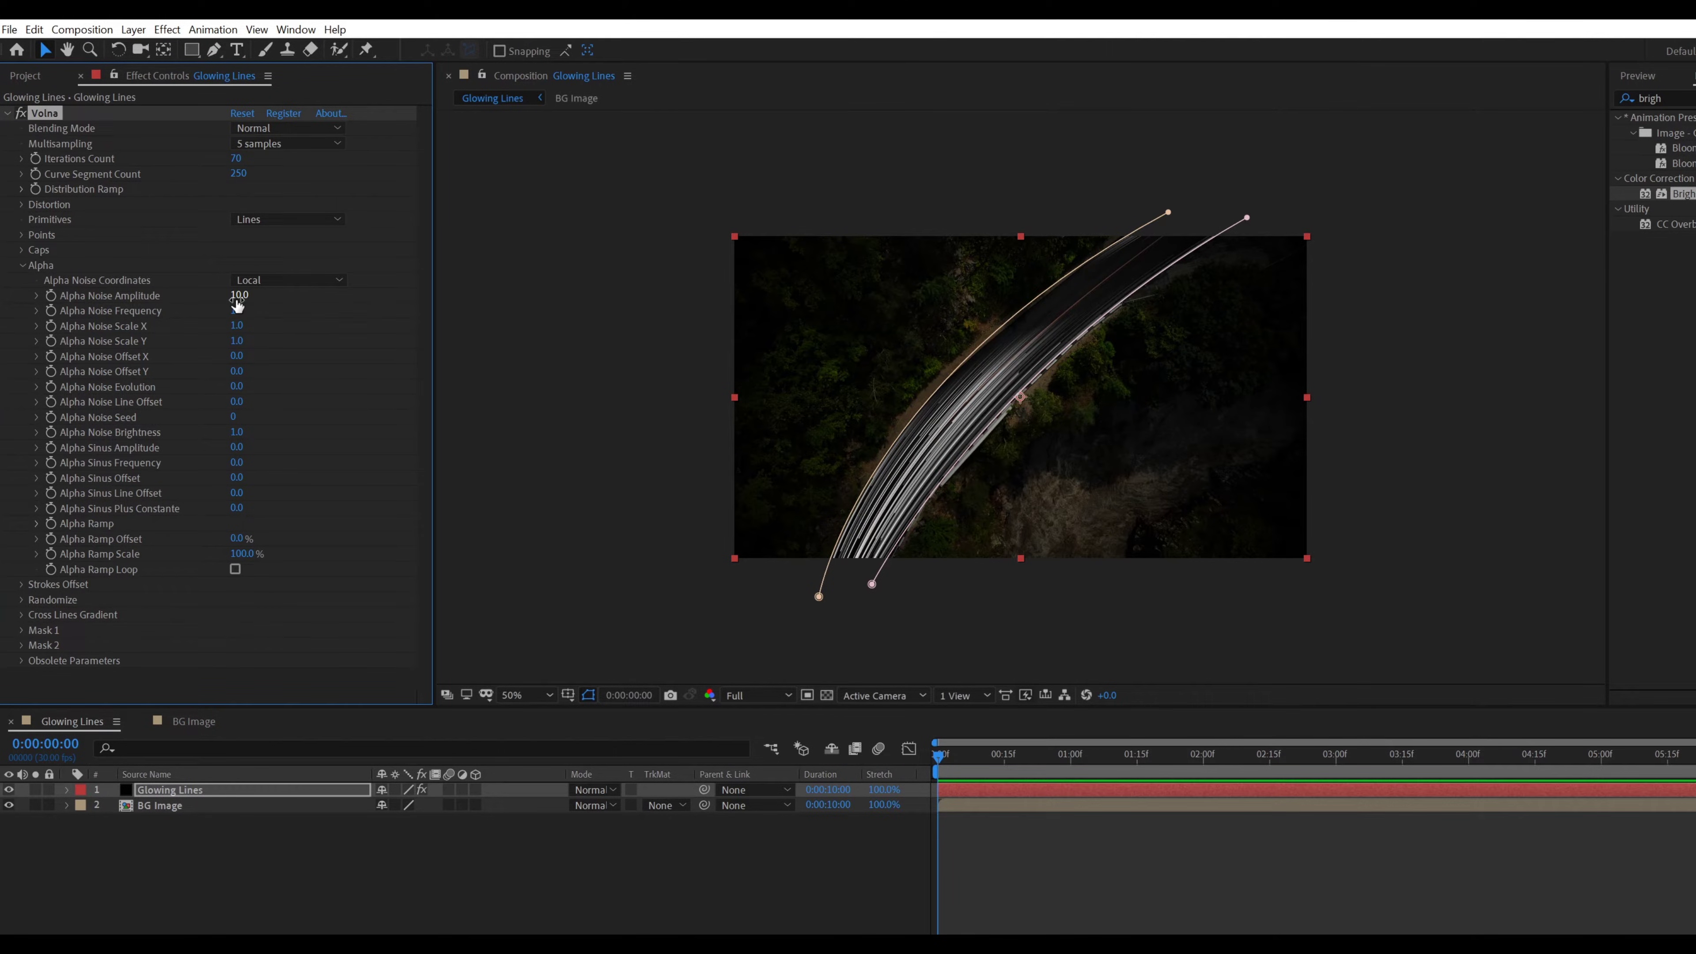
left_click(238, 341)
type("0")
key("Return")
Set Alpha Noise Offset X to 2 and Brightness to 2, then enter Sinus Plus Constante
left_click(239, 356)
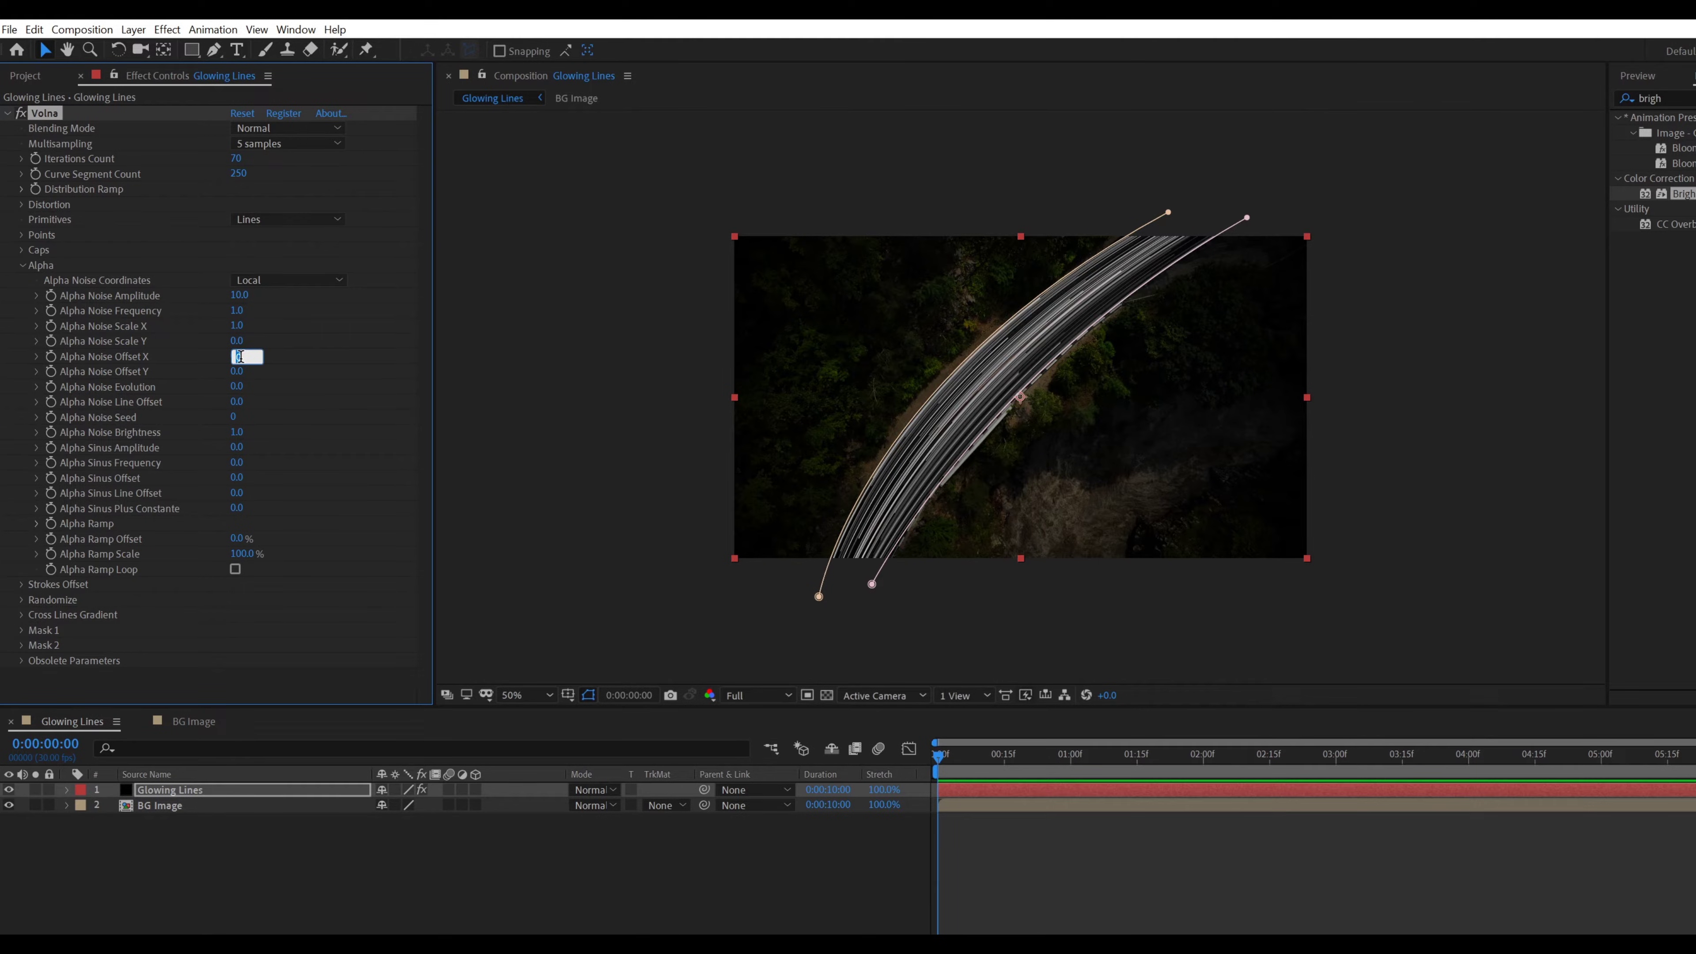
type("2")
key("Return")
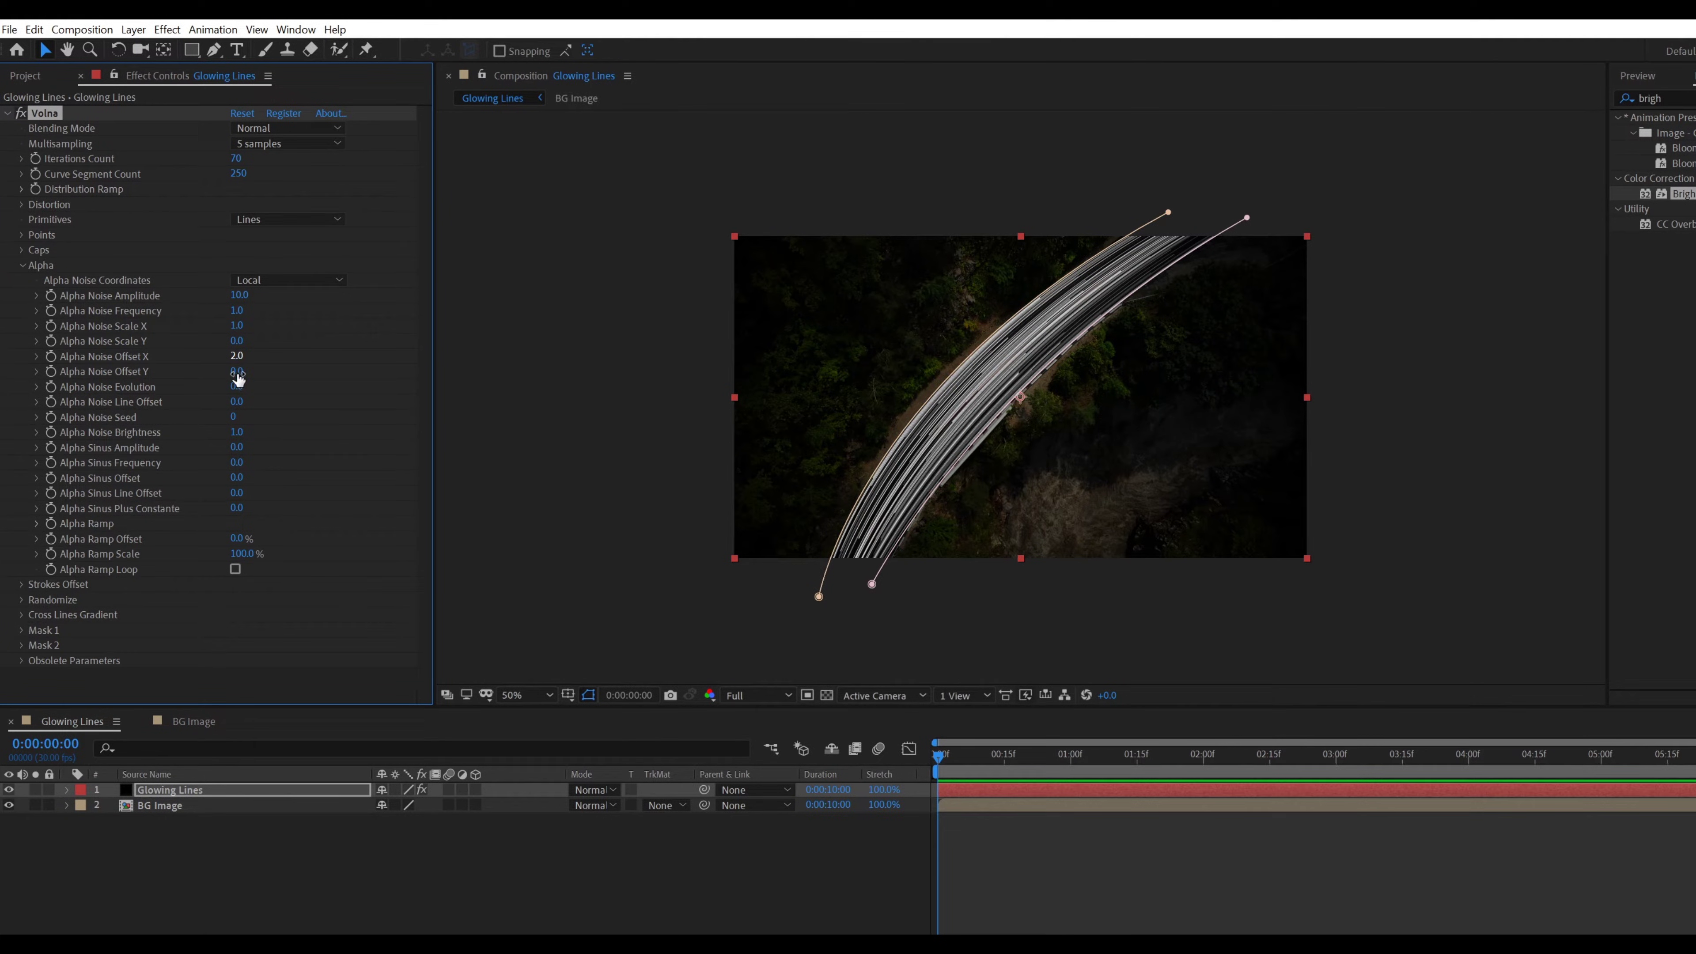
left_click(235, 432)
key("Return")
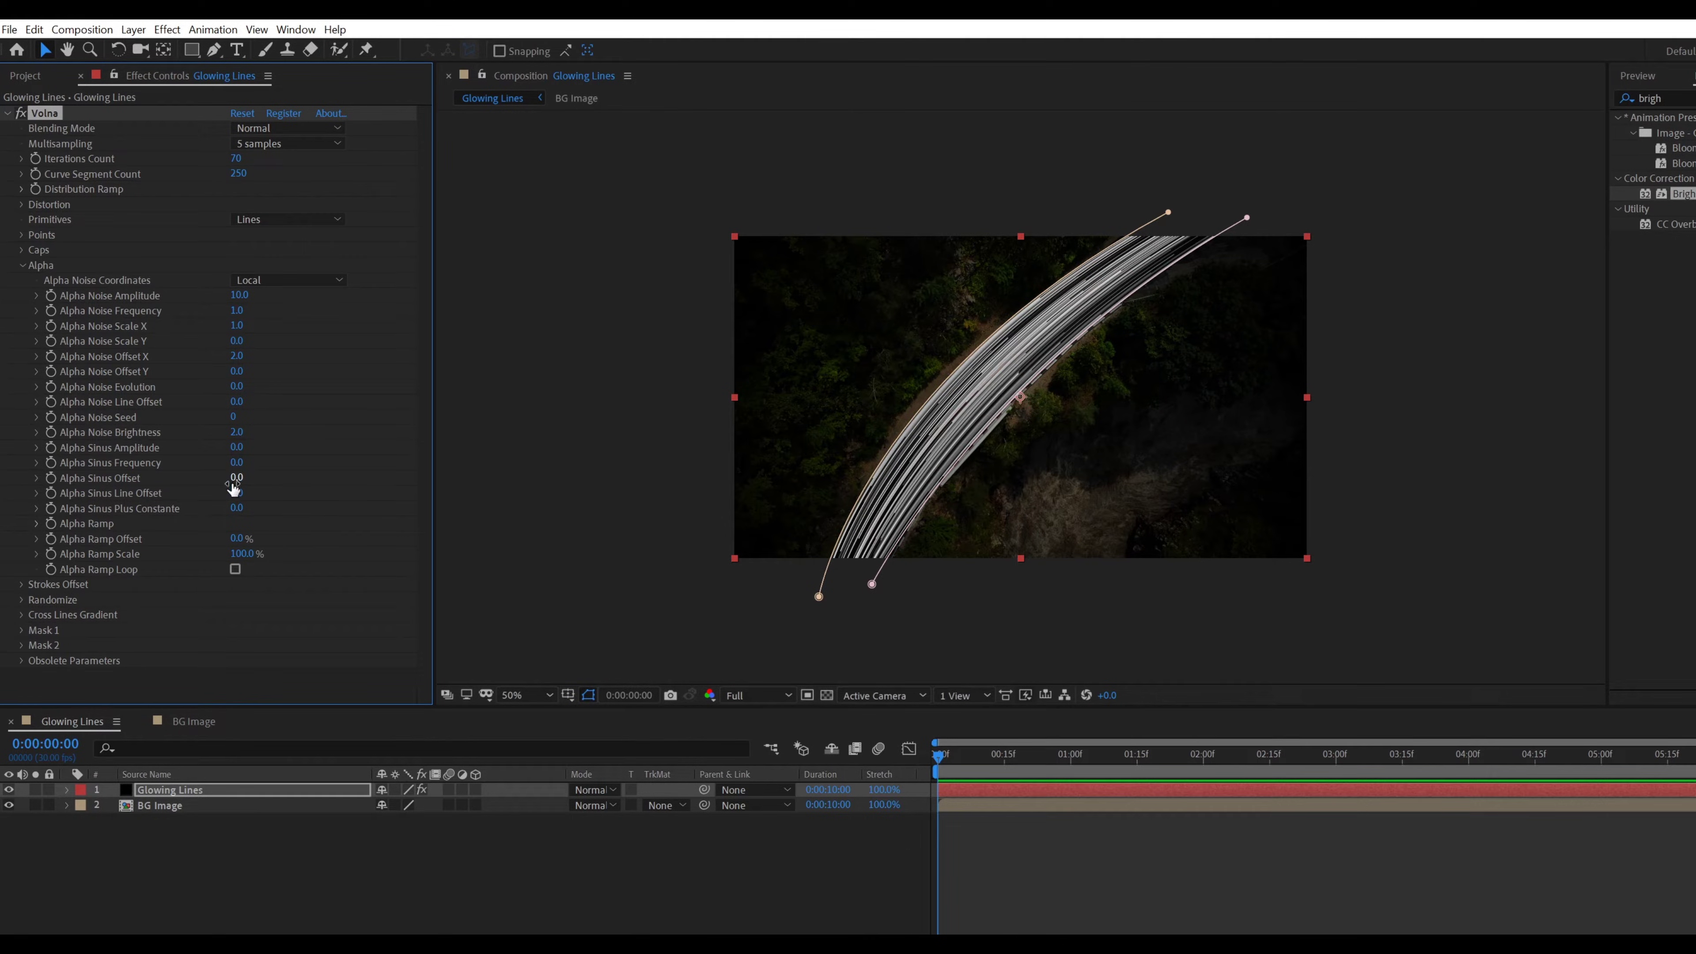
left_click(235, 508)
Confirm Alpha Sinus Plus Constante -2, then set Mask 1 Feather to 0 and Thickness to 2
key("Return")
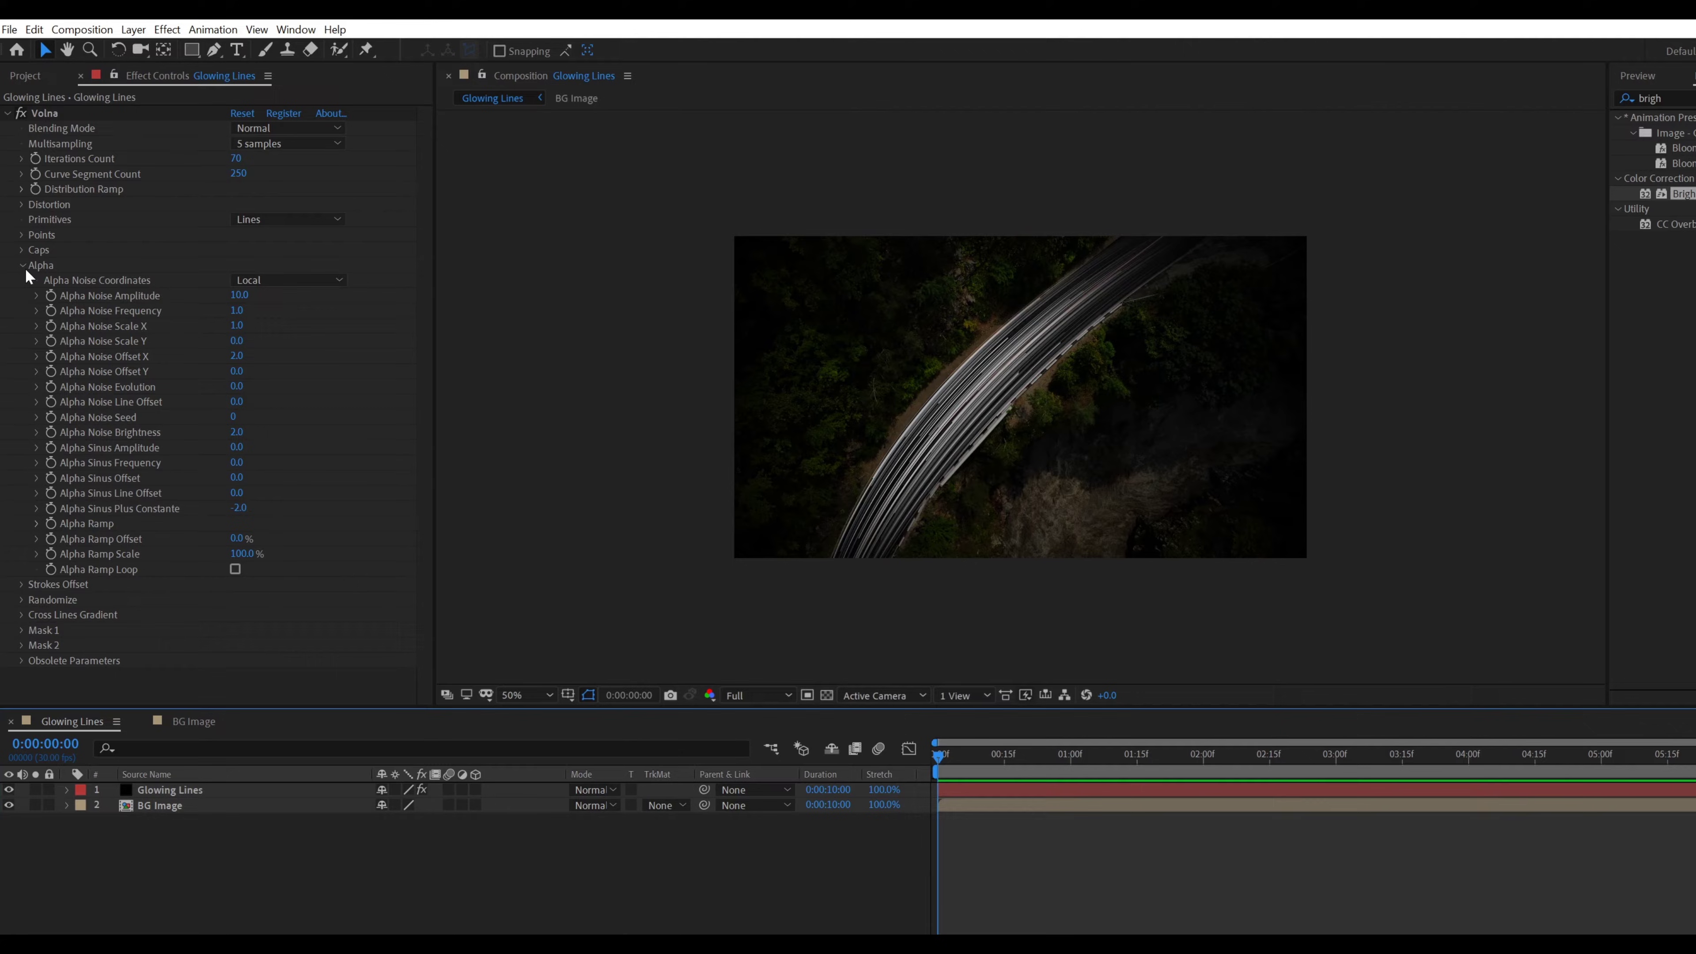
left_click(22, 266)
left_click(23, 327)
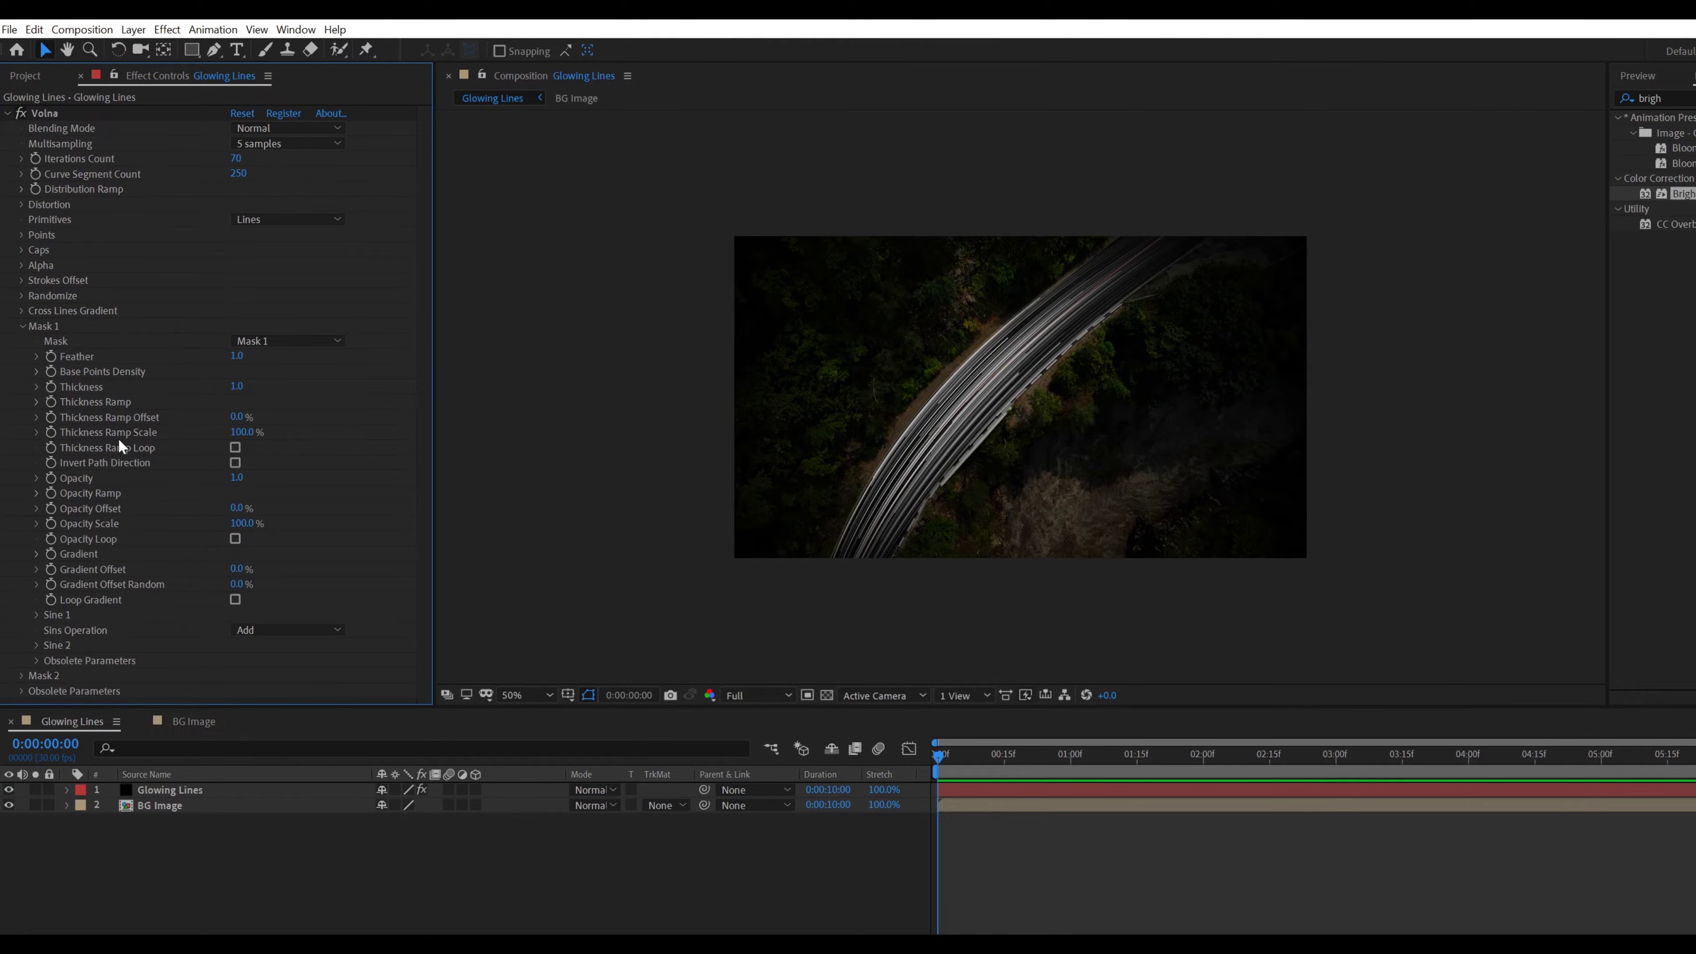
left_click(237, 357)
type("0")
key("Return")
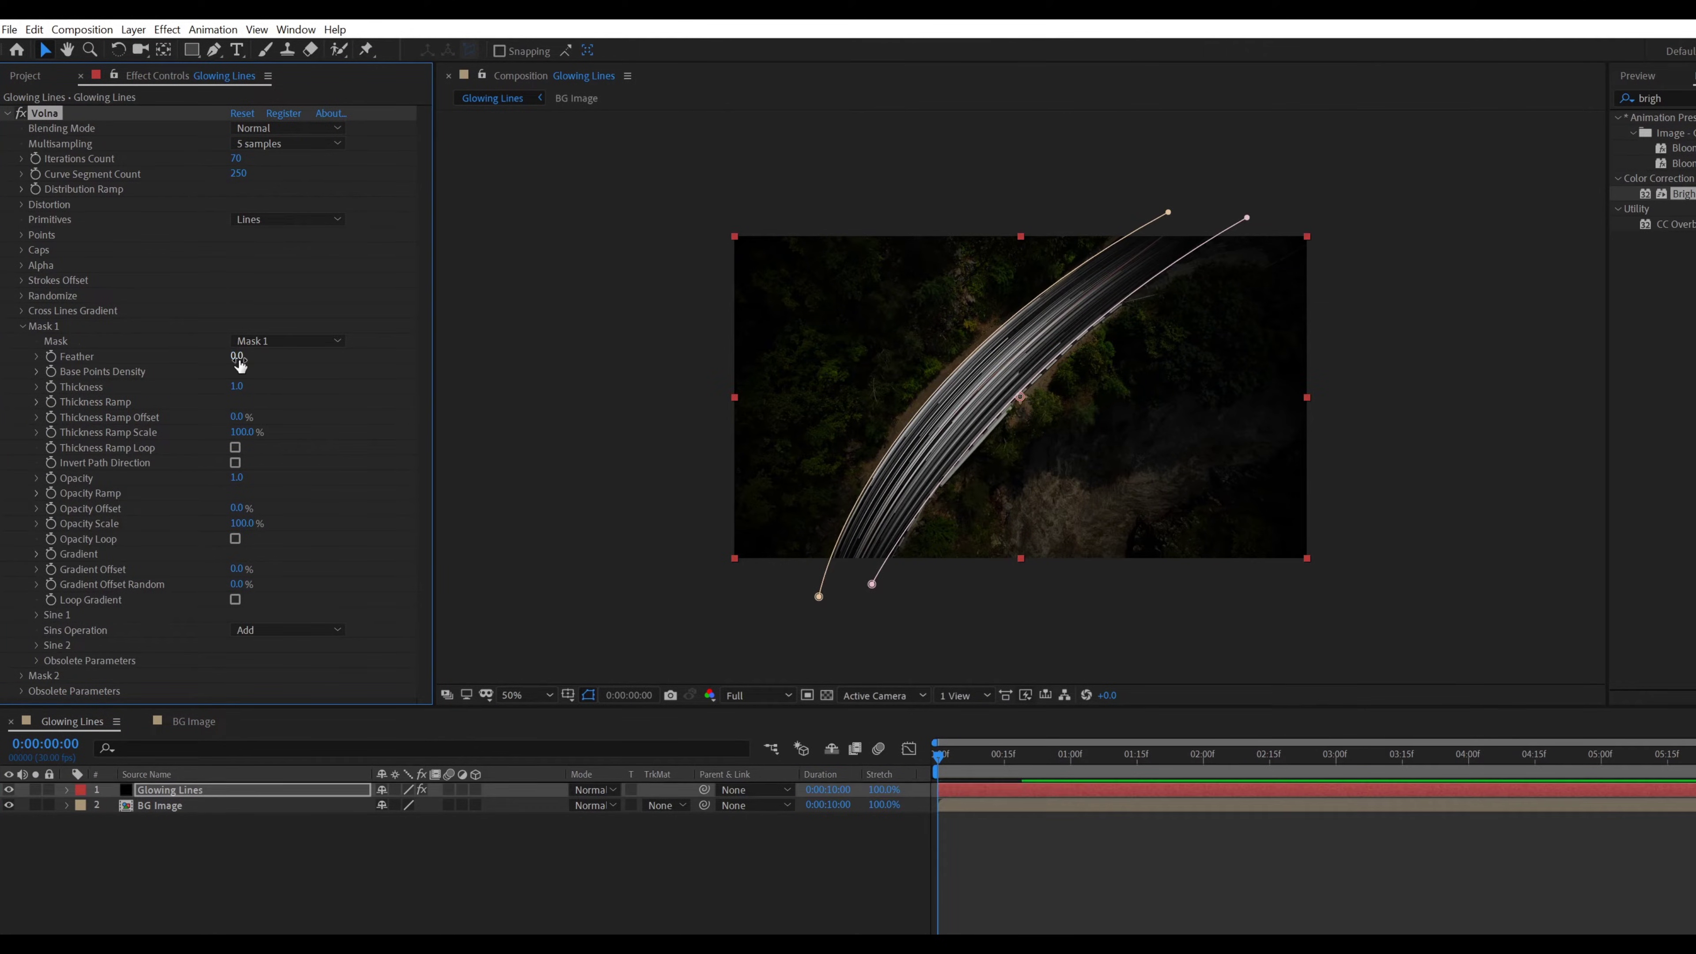
left_click(239, 385)
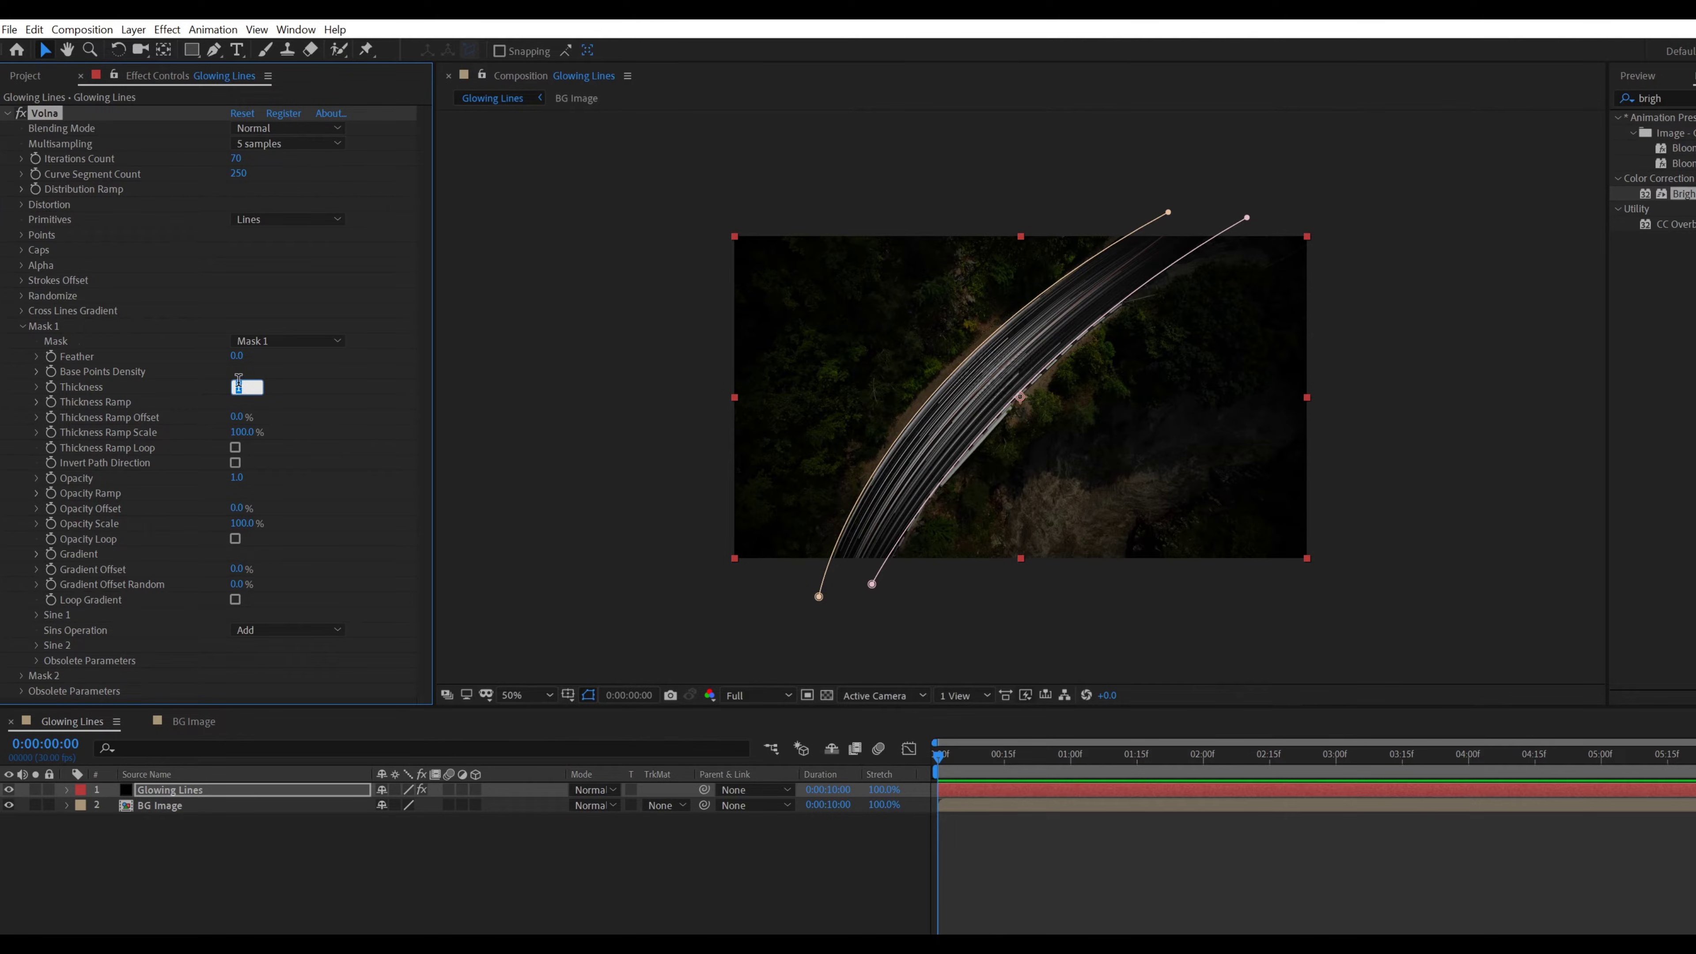
type("2")
key("Return")
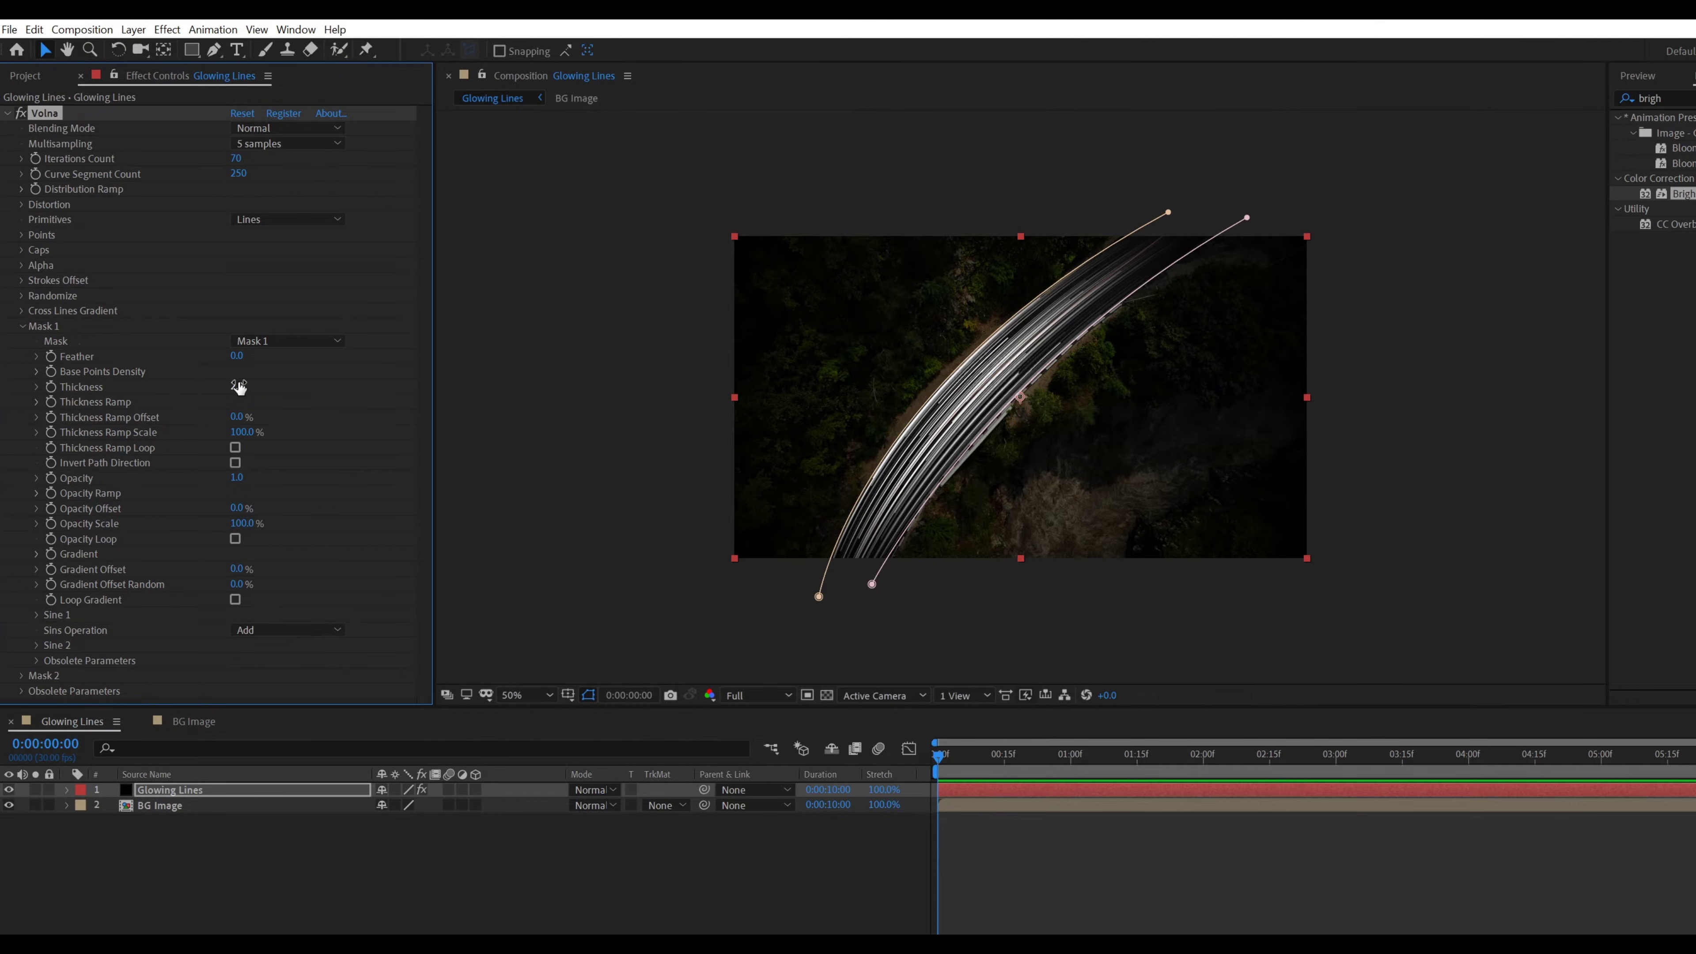
Drag the Thickness Ramp's right point to the bottom to taper the streaks
left_click(35, 407)
left_click_drag(397, 416, 403, 532)
scroll(931, 528, "up", 2)
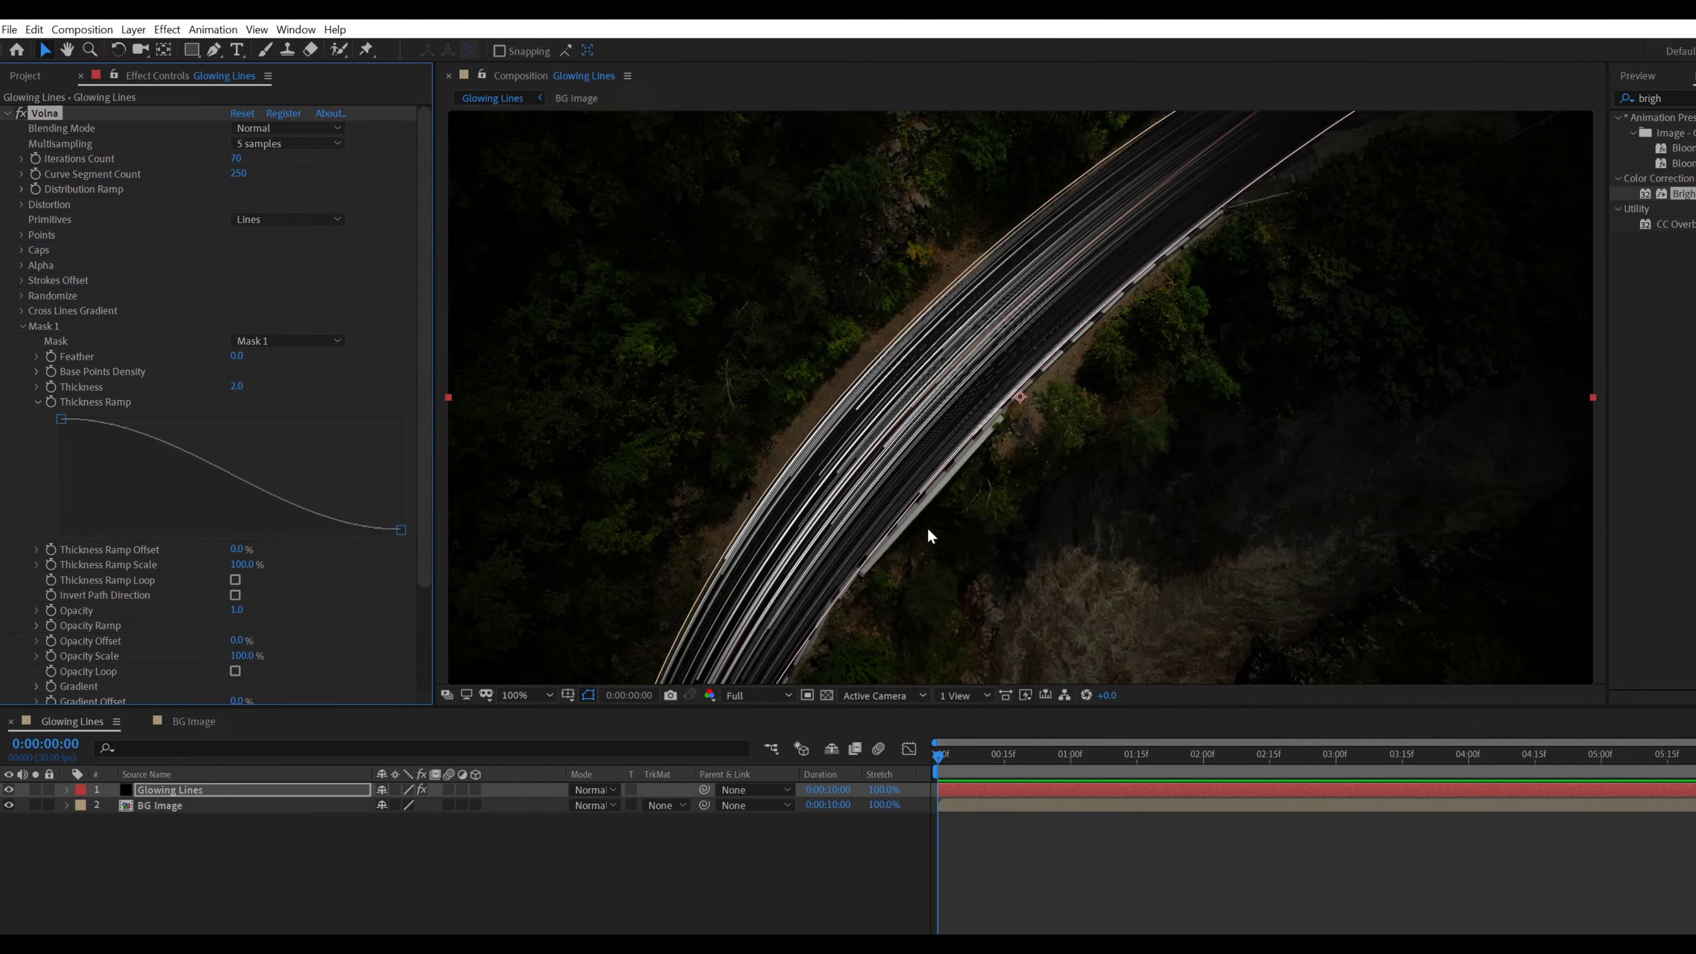
scroll(935, 409, "down", 1)
Set Mask 1's Colors Count to 2 under Obsolete Parameters
left_click(36, 404)
key("comma")
left_click(37, 661)
scroll(264, 615, "down", 5)
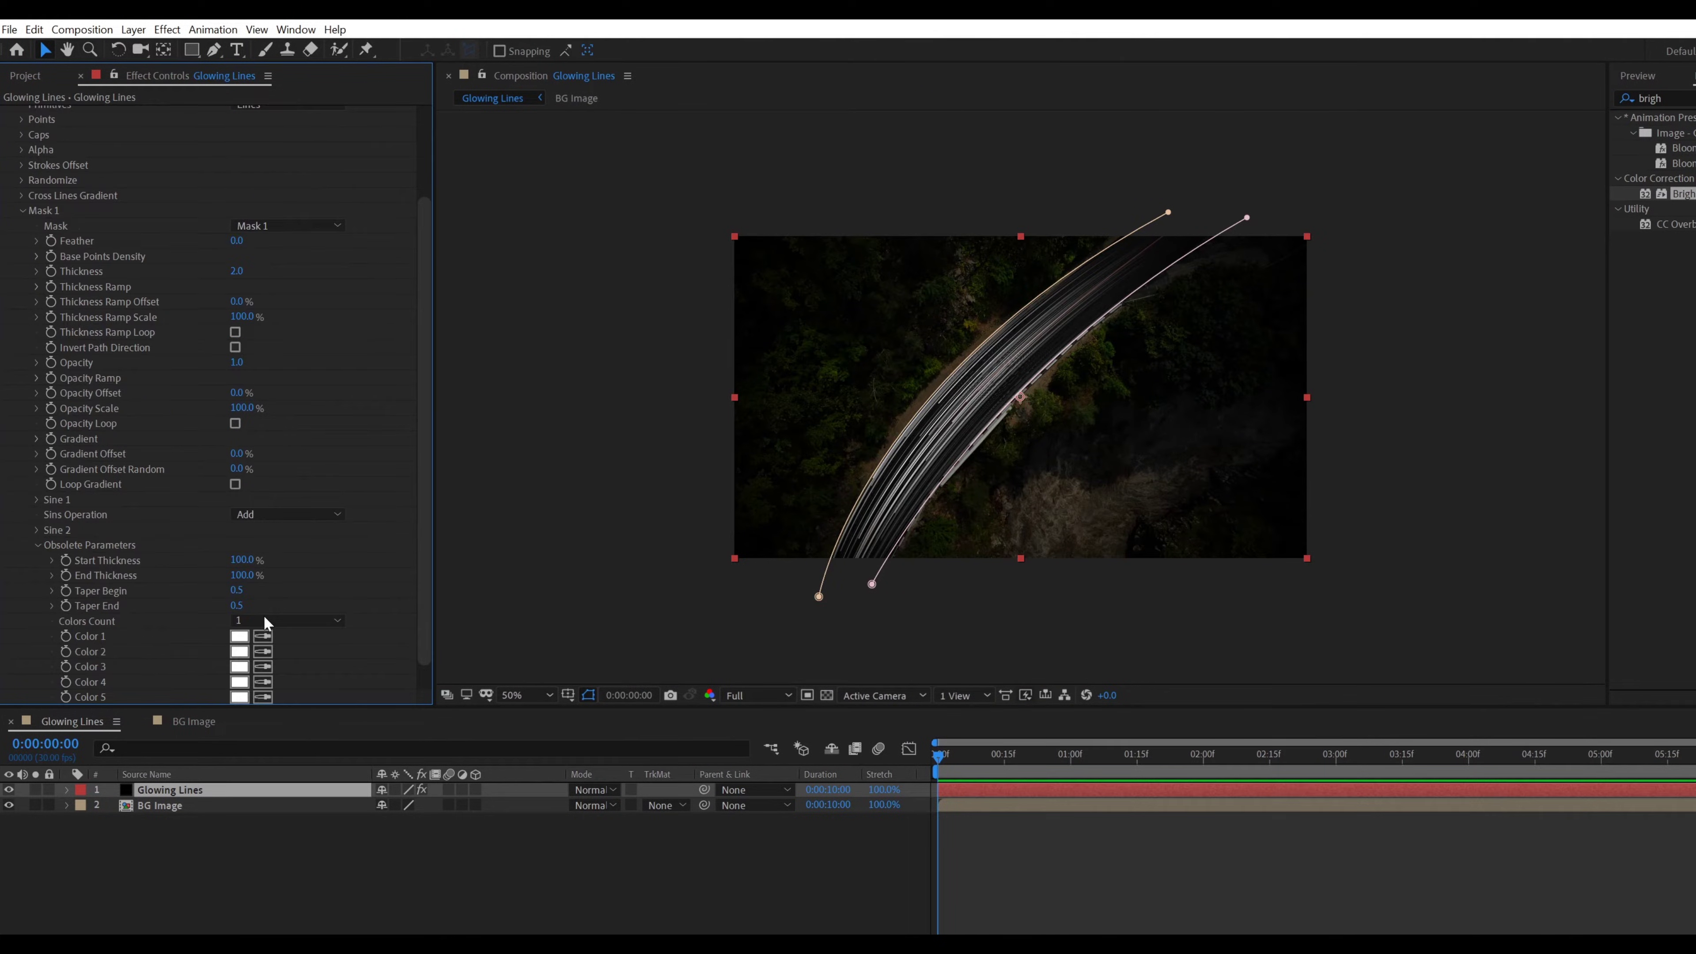
left_click(293, 590)
left_click(251, 620)
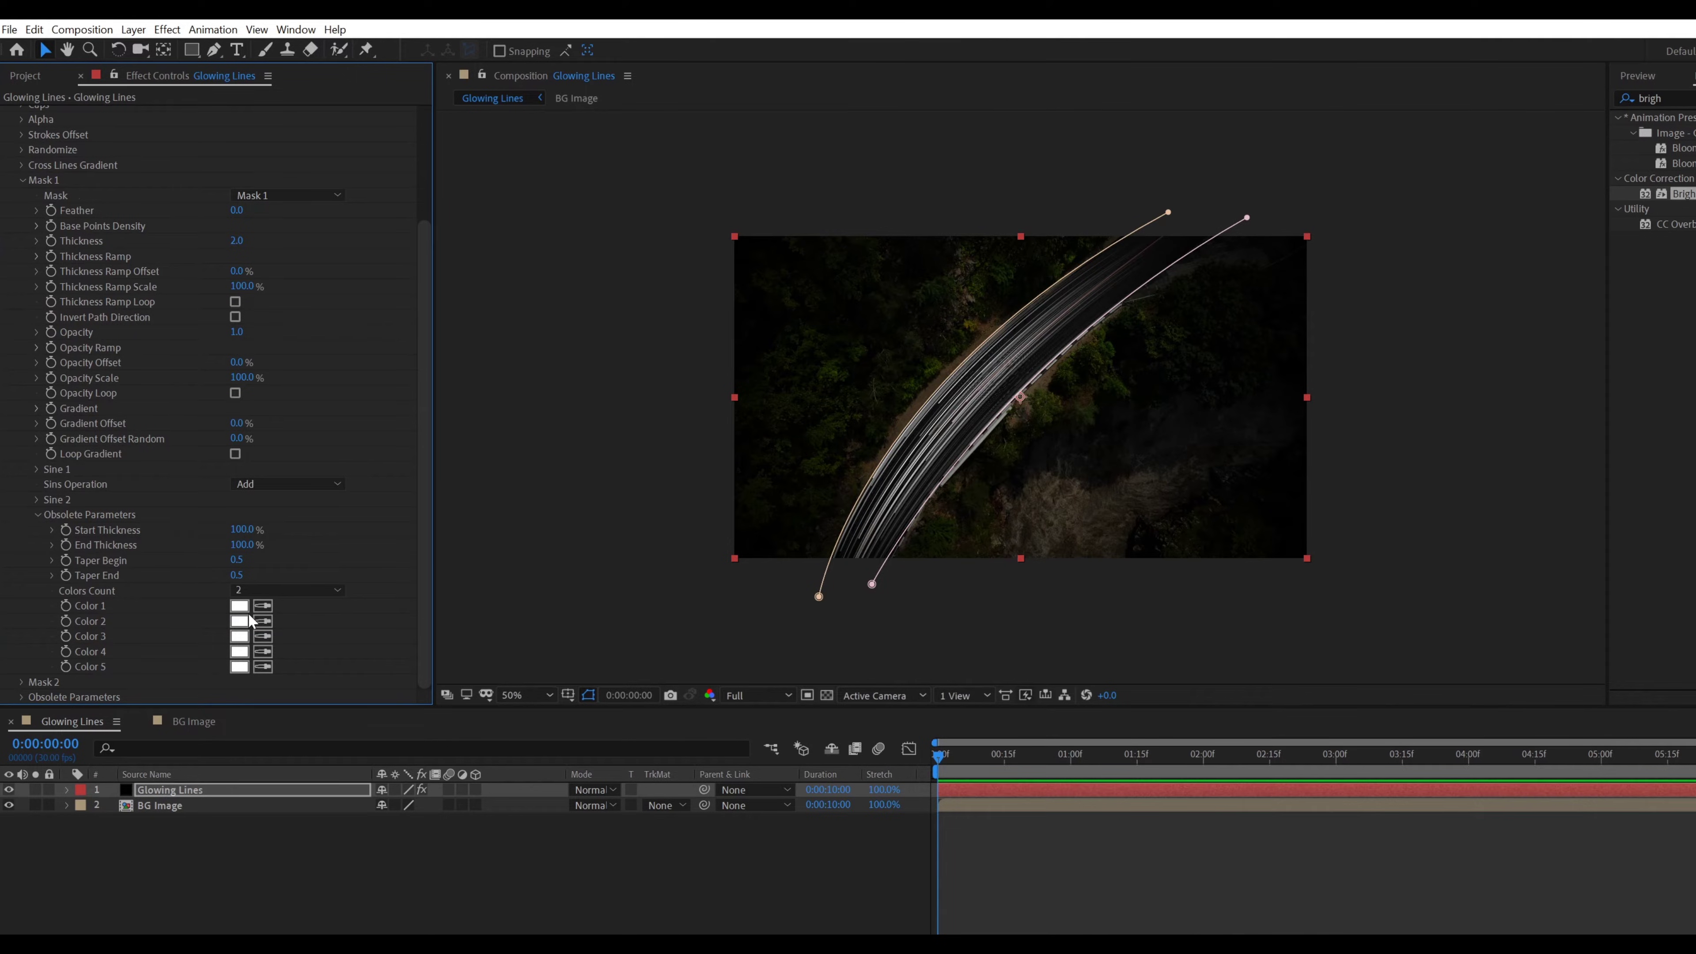
Pick light blue for Color 1 and pale cyan A1E4EE for Color 2
left_click(239, 605)
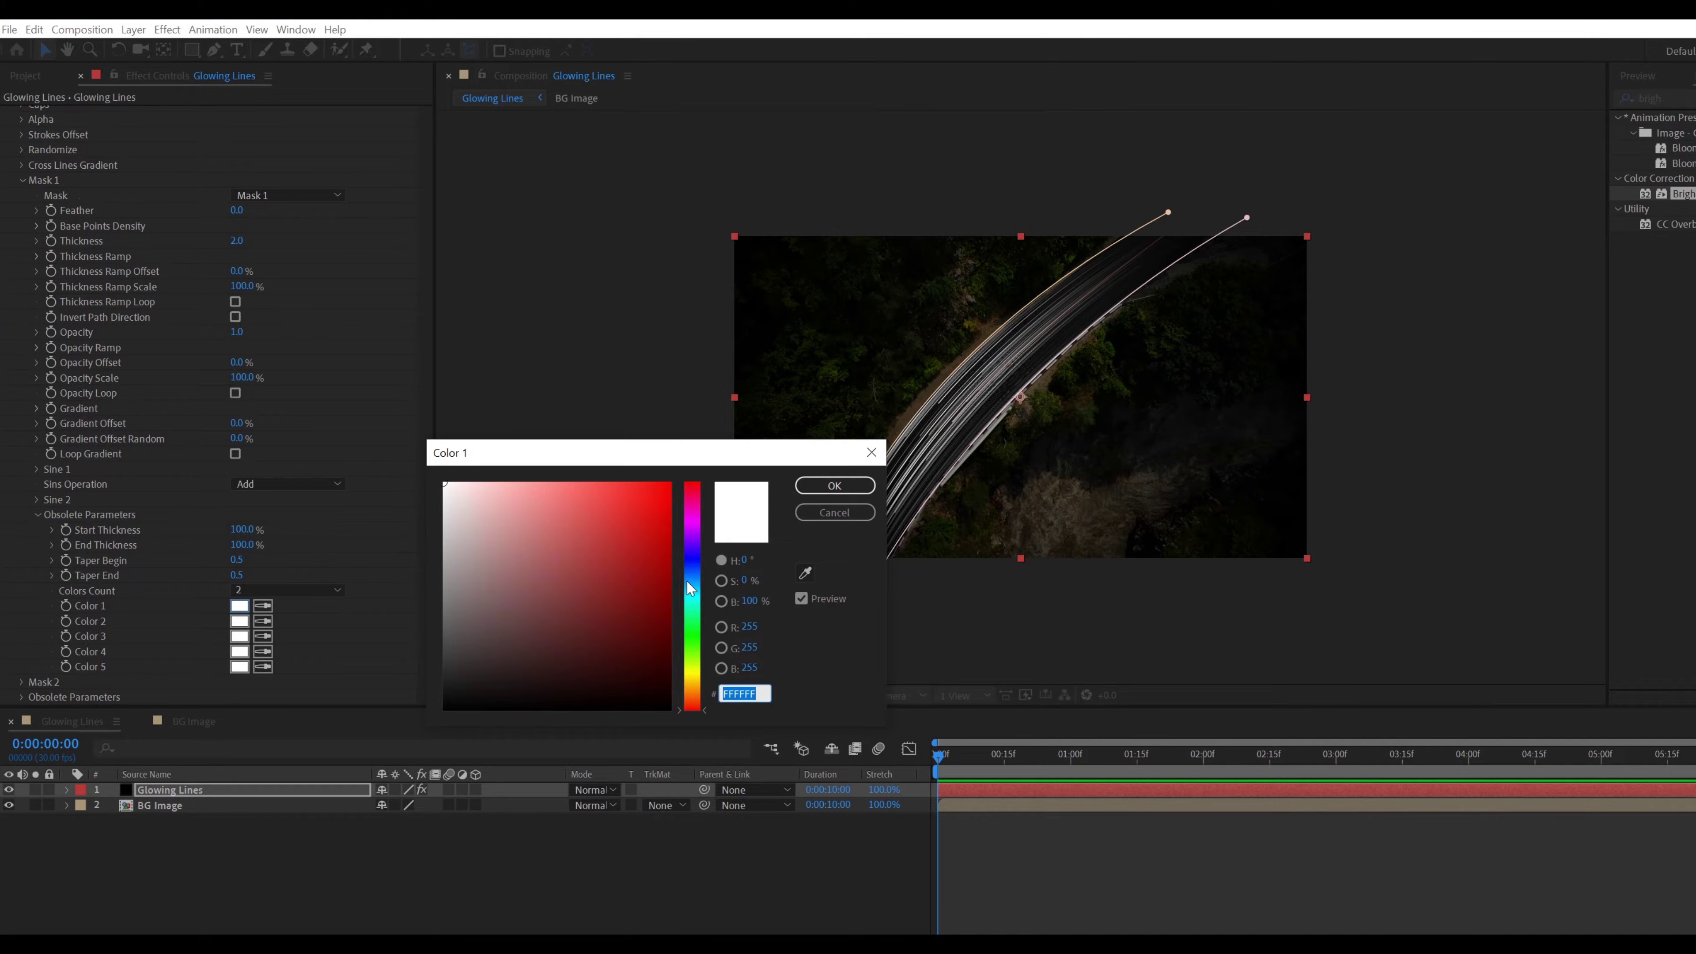
left_click(693, 584)
left_click(606, 497)
left_click(835, 485)
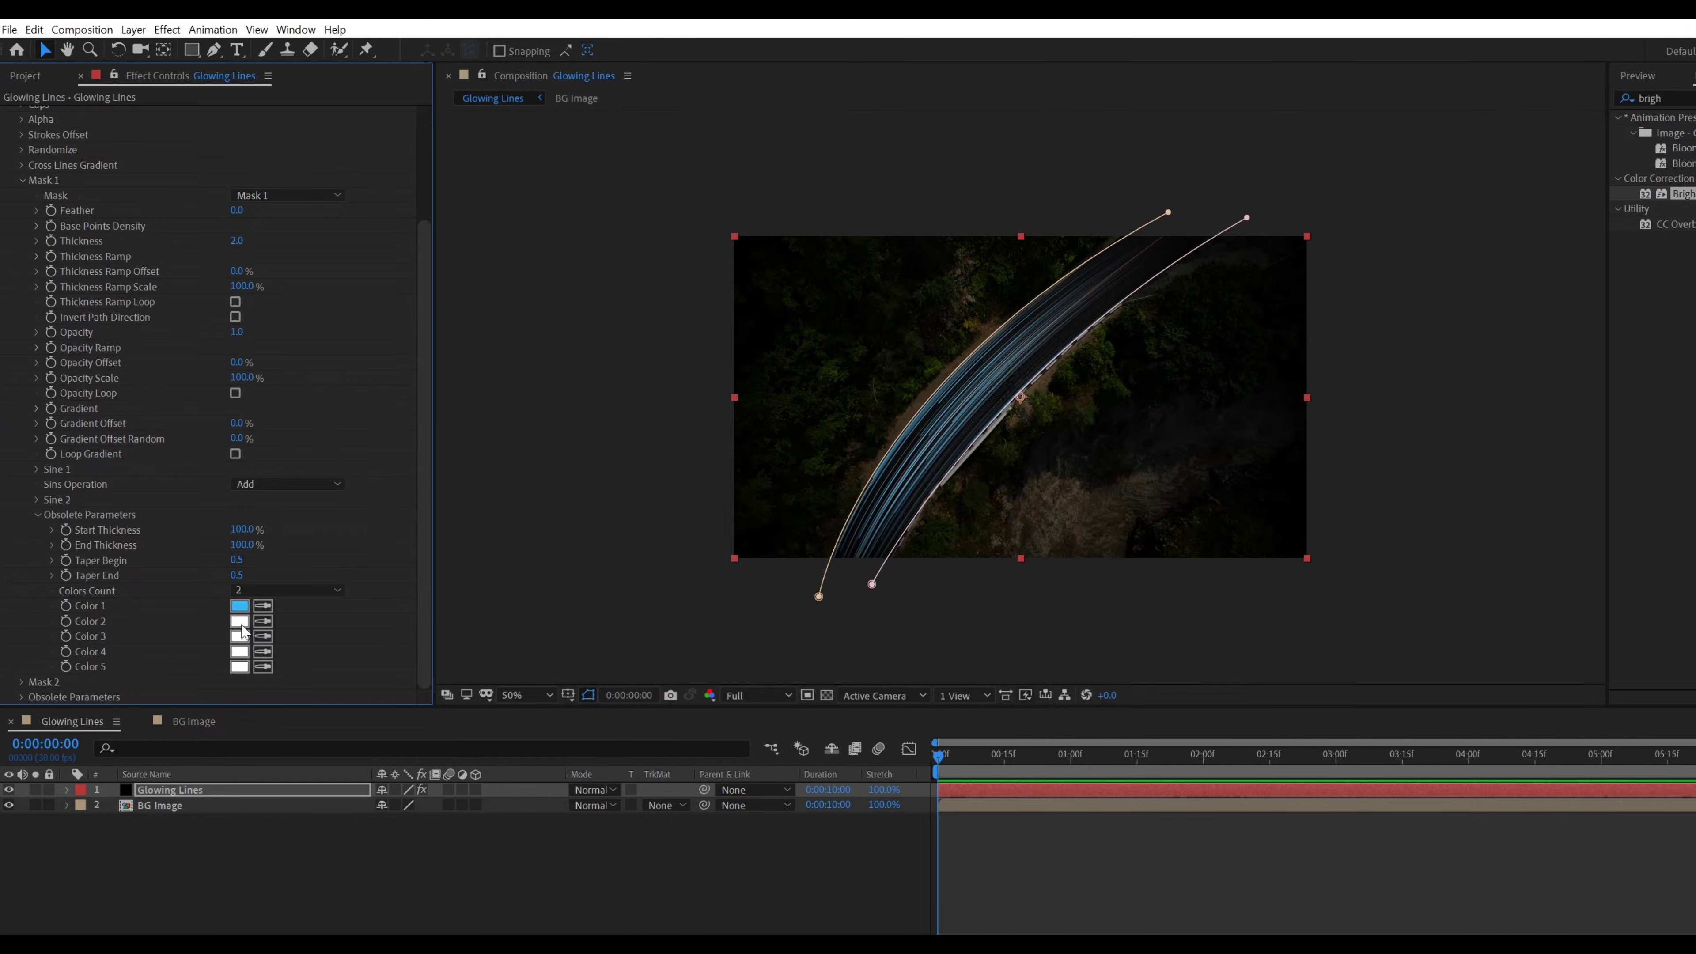
left_click(239, 620)
left_click(692, 592)
left_click(576, 510)
left_click_drag(576, 510, 526, 506)
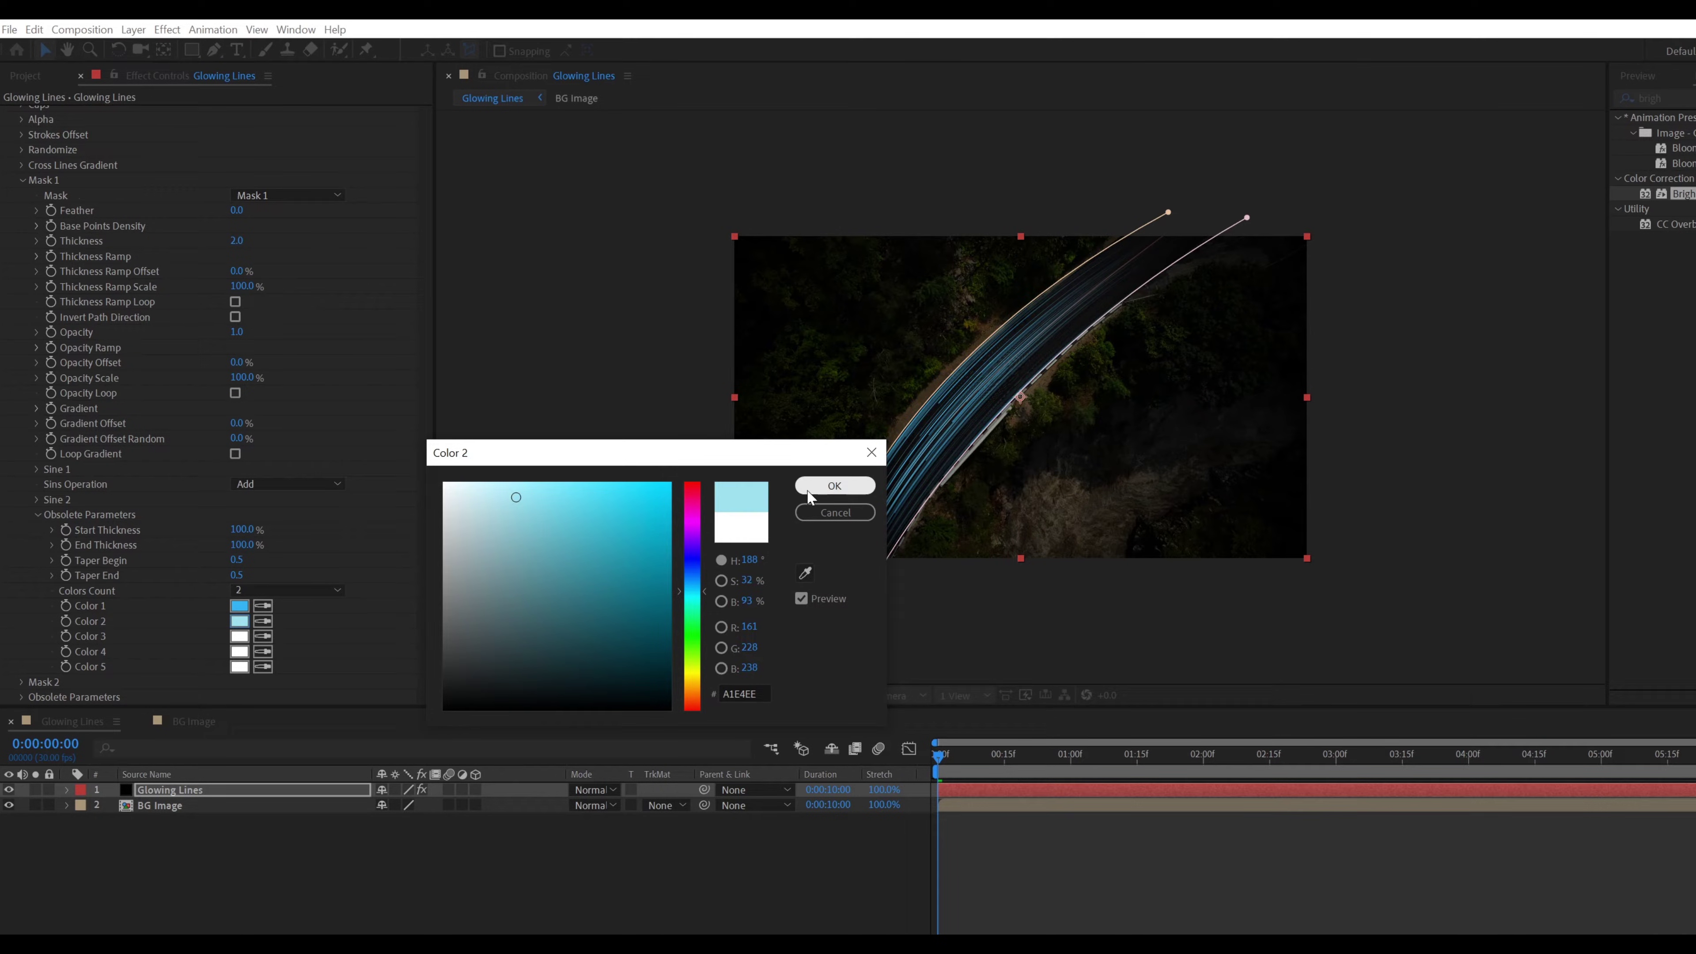
left_click(834, 485)
scroll(936, 494, "up", 2)
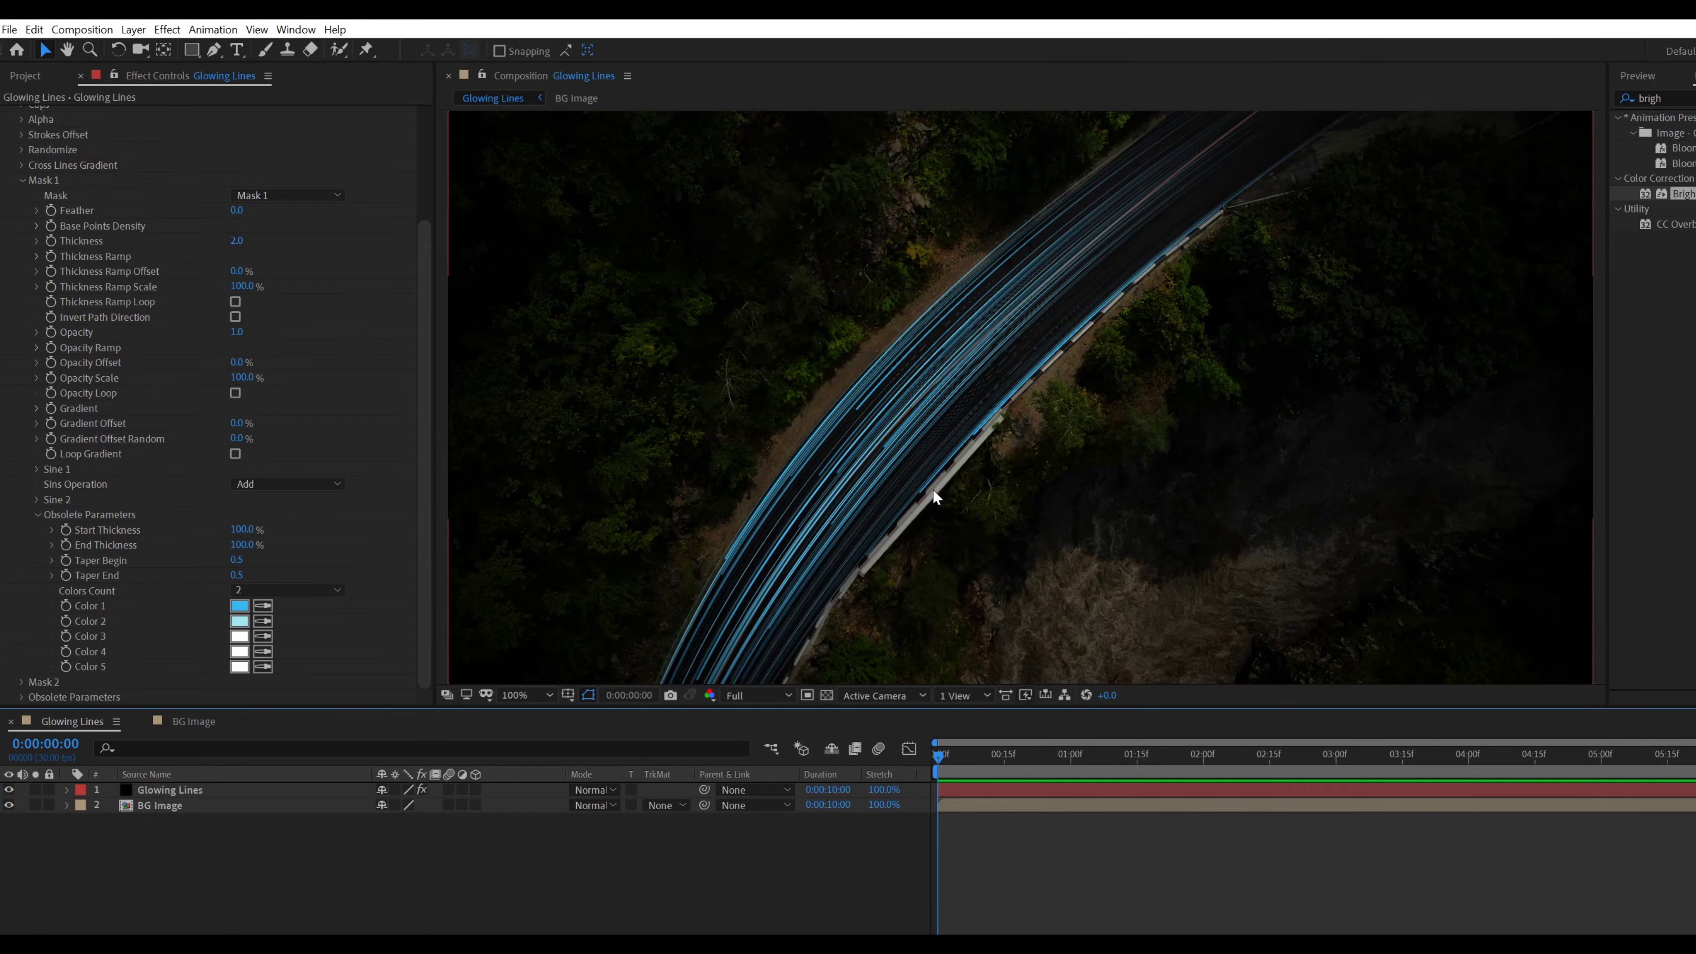
scroll(904, 467, "down", 2)
left_click(903, 466)
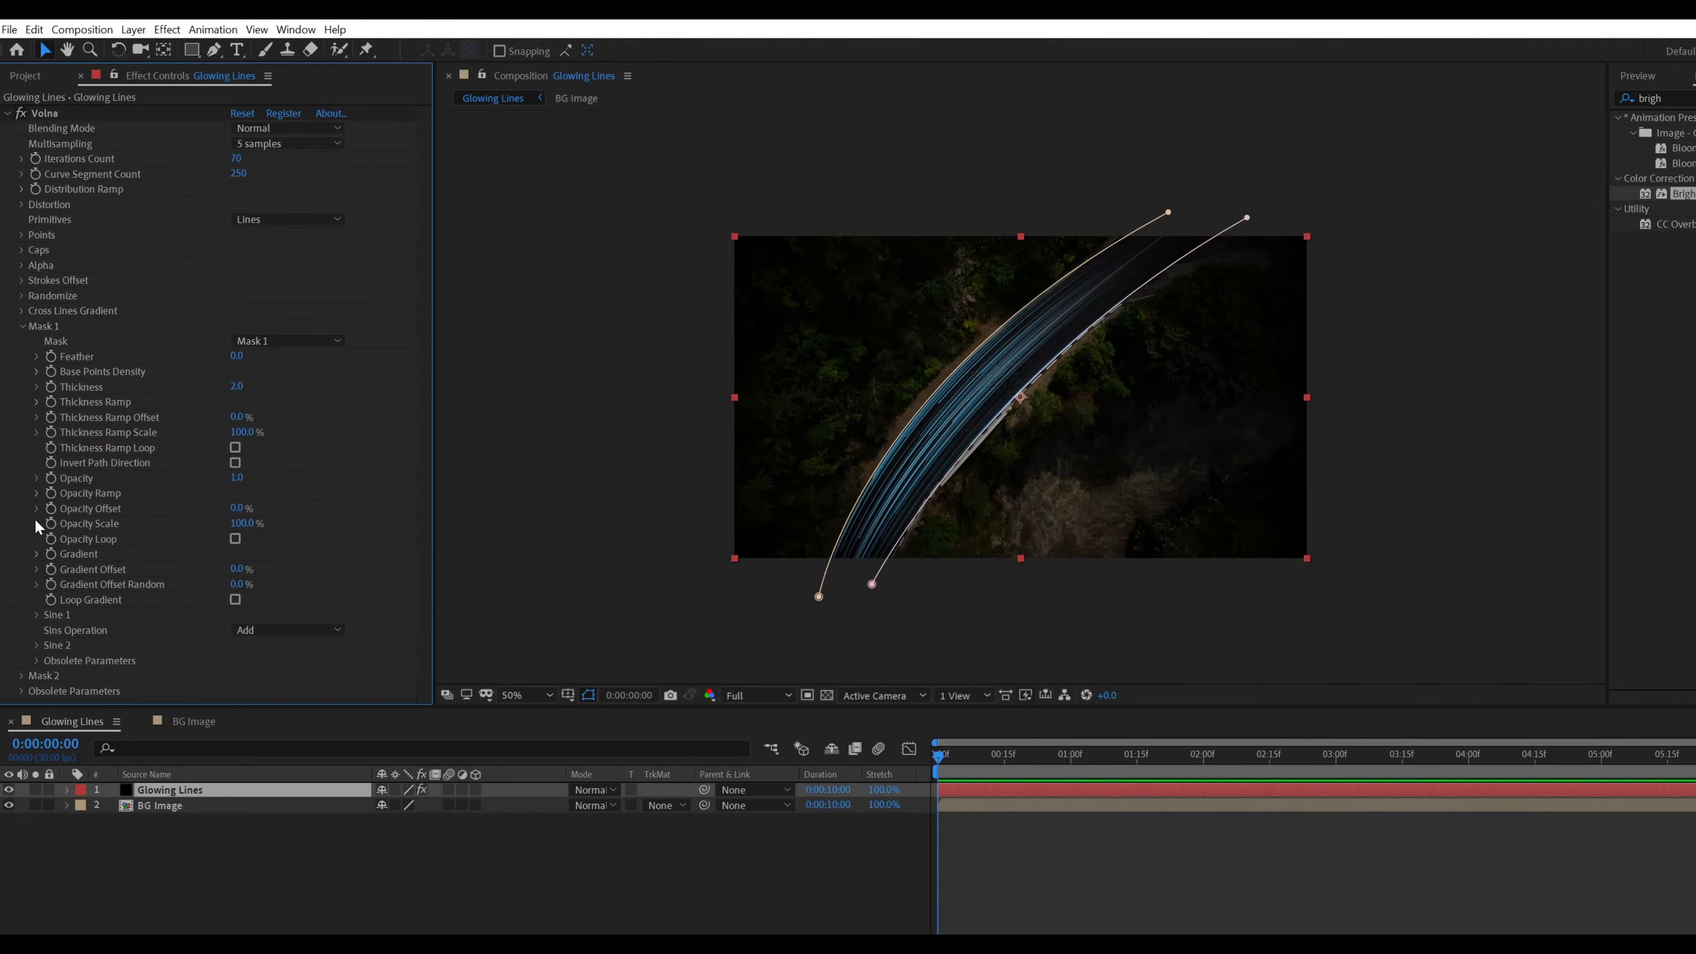
Keyframe Volna's Strokes Offset at 150% at the start of the comp
left_click(21, 328)
left_click(21, 281)
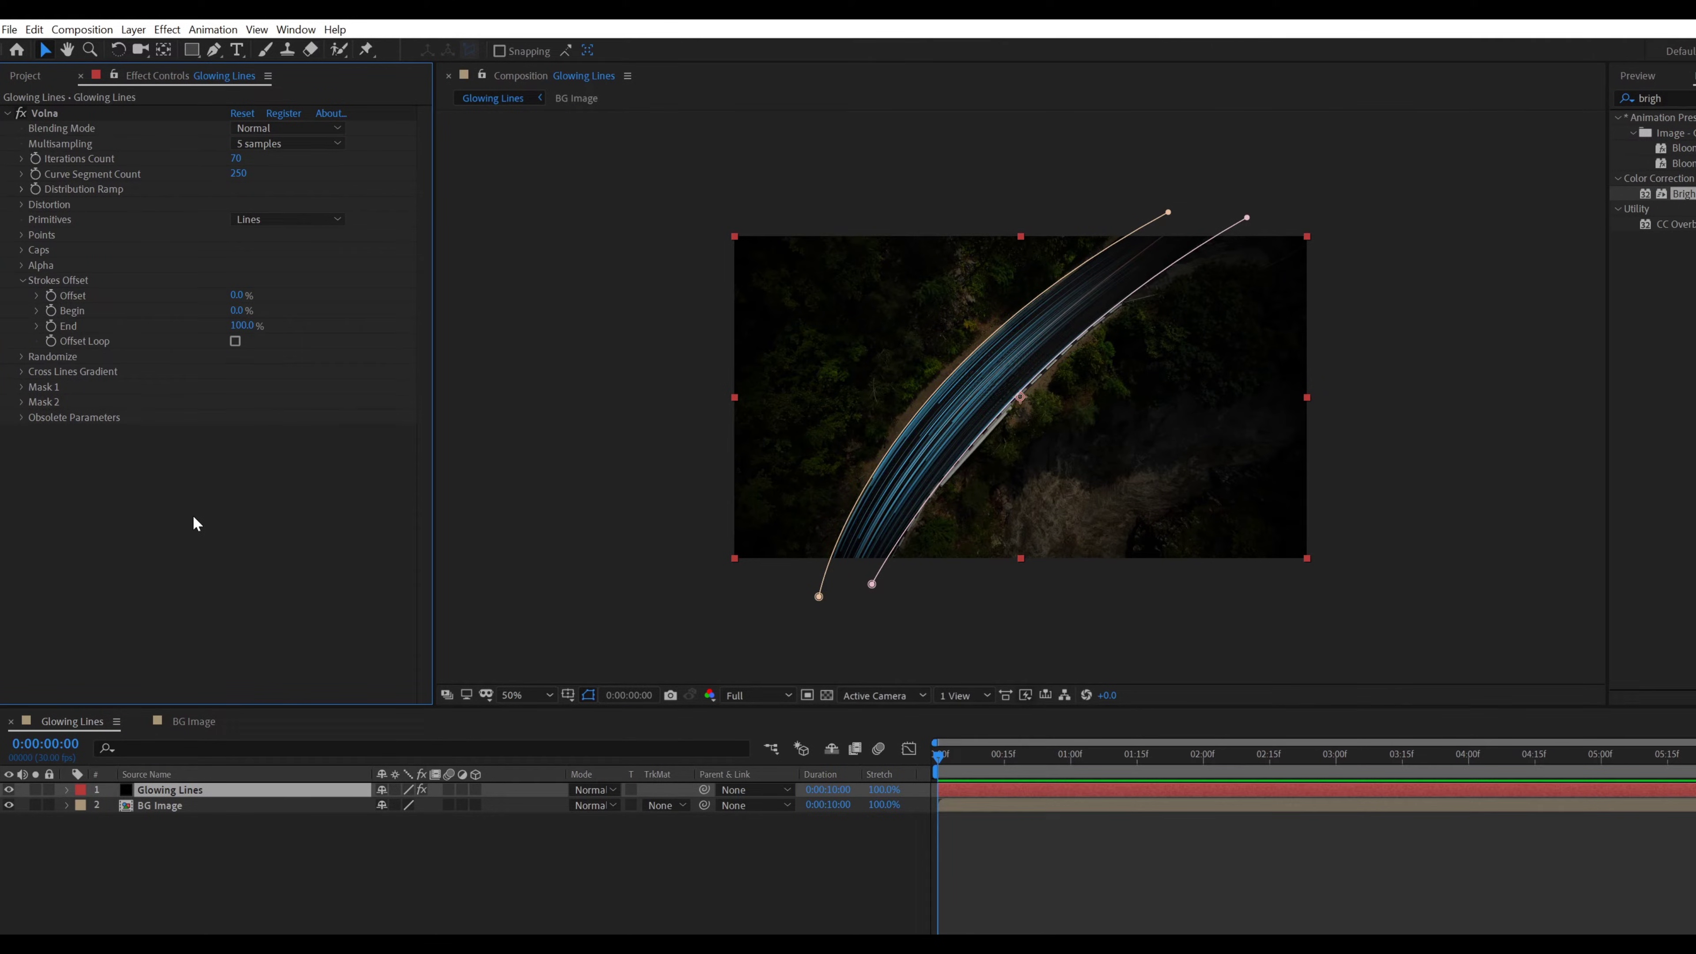
left_click(941, 781)
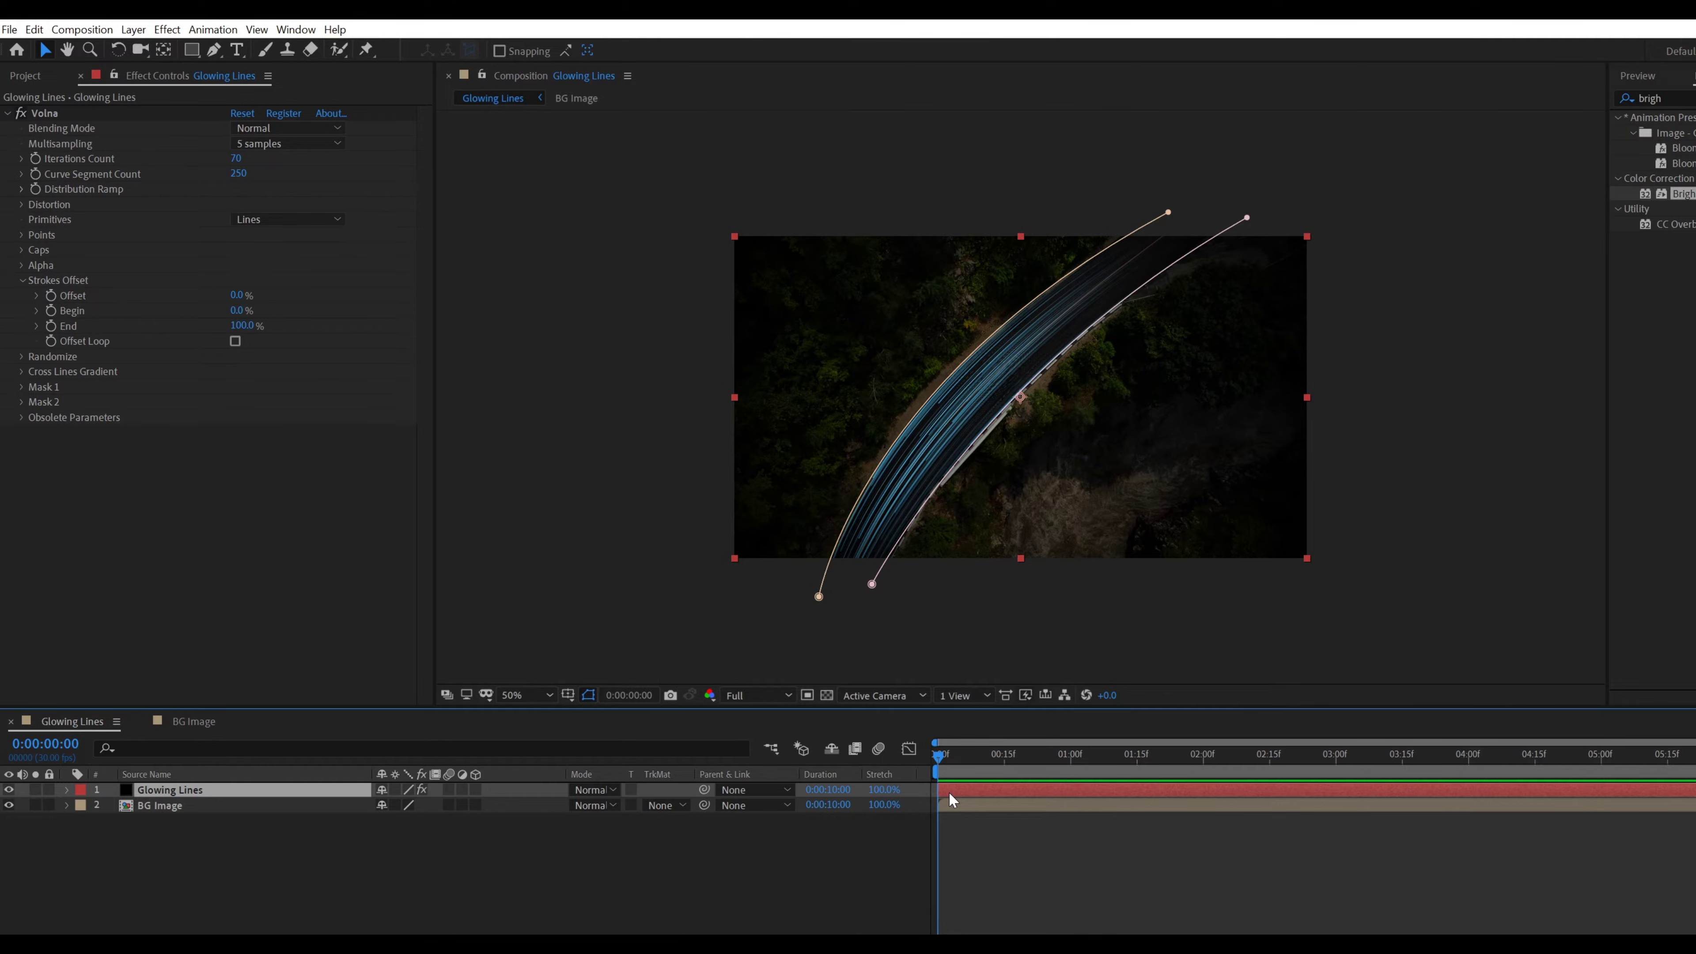
left_click_drag(237, 295, 258, 296)
left_click(258, 296)
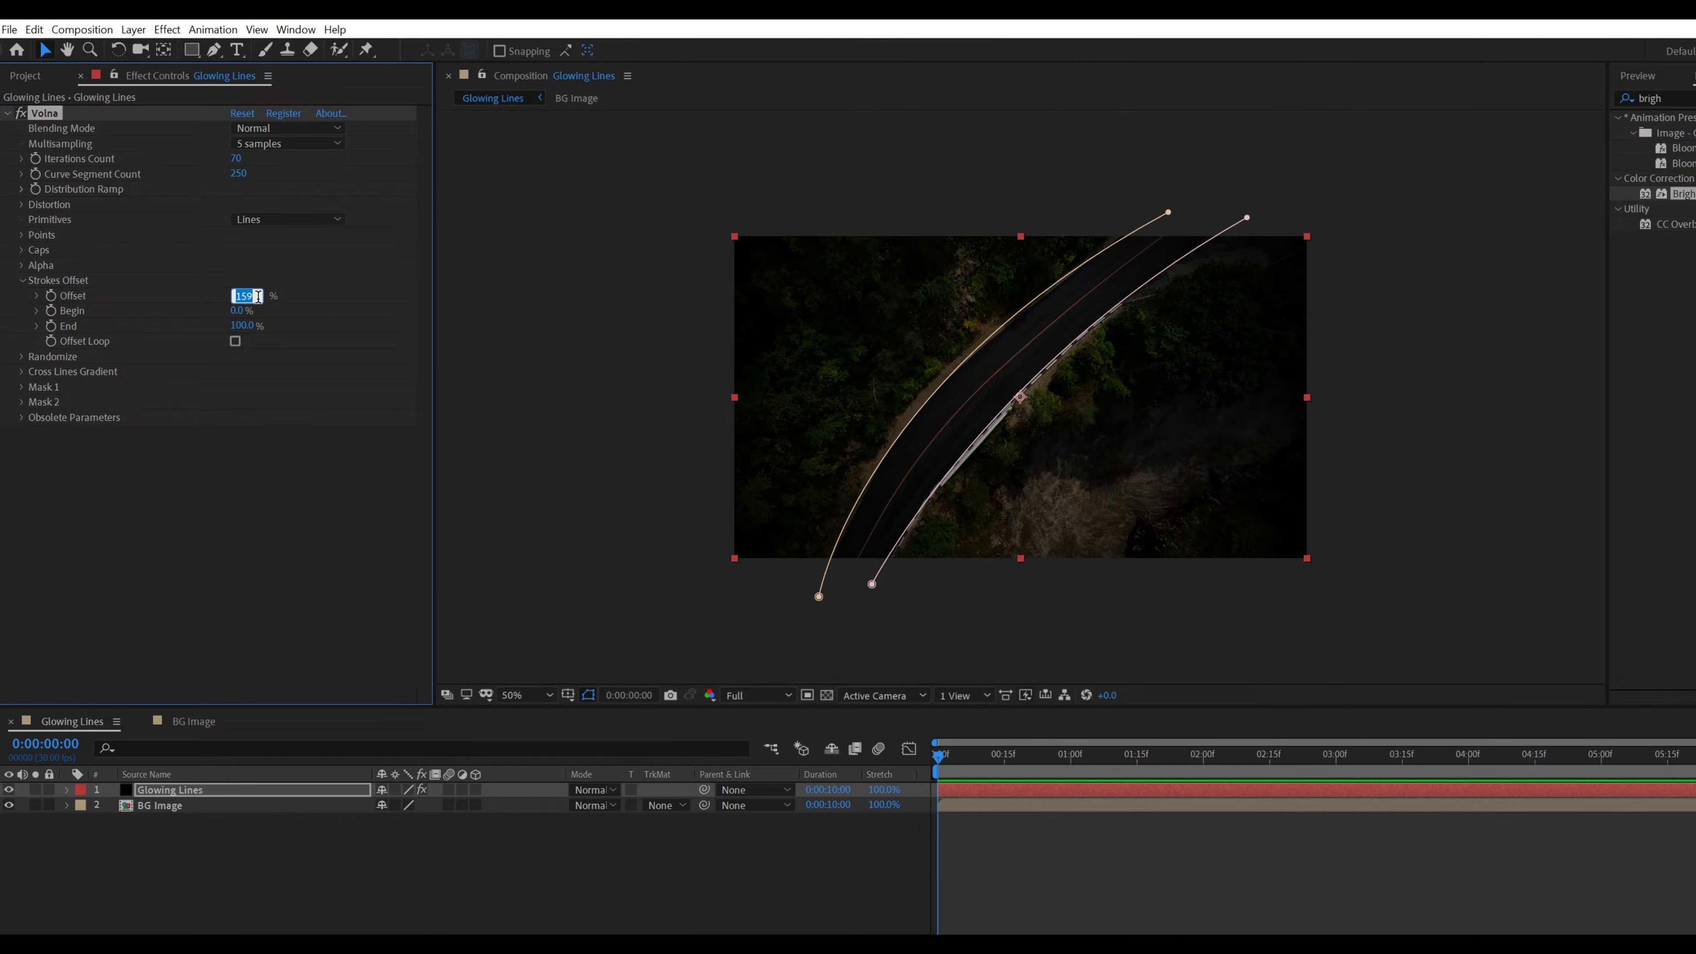
type("150")
key("Return")
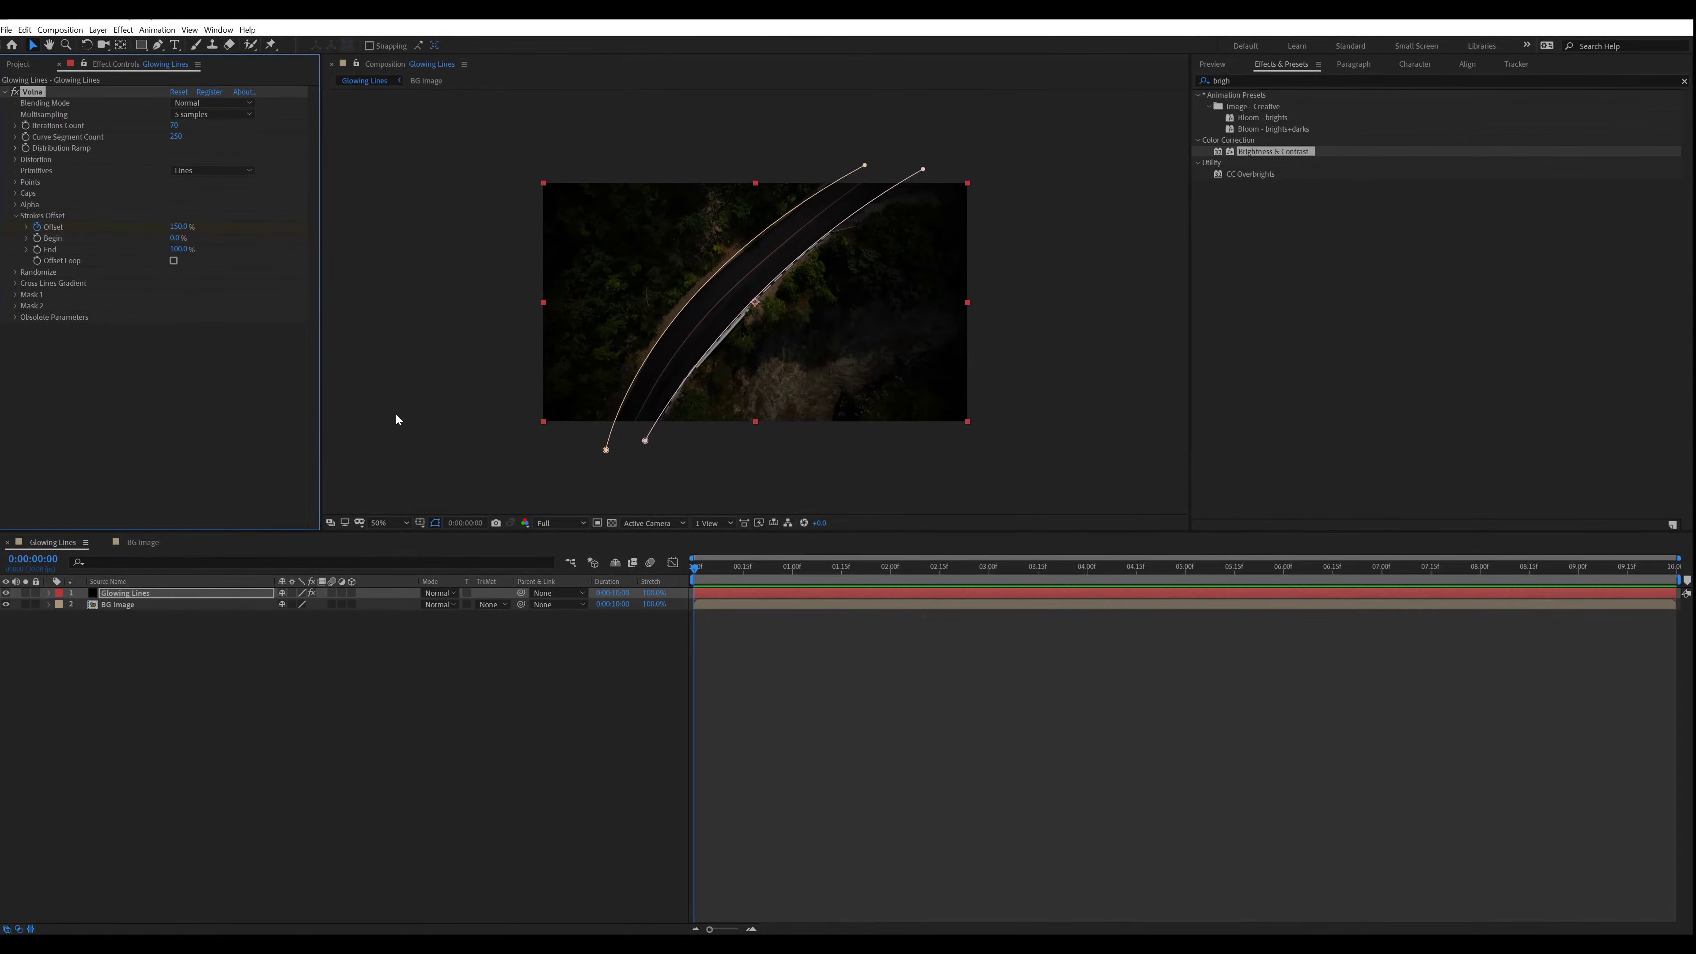
Keyframe the Offset at -162% at the comp end and enable Offset Loop
left_click_drag(993, 577, 1678, 571)
left_click_drag(180, 226, 161, 226)
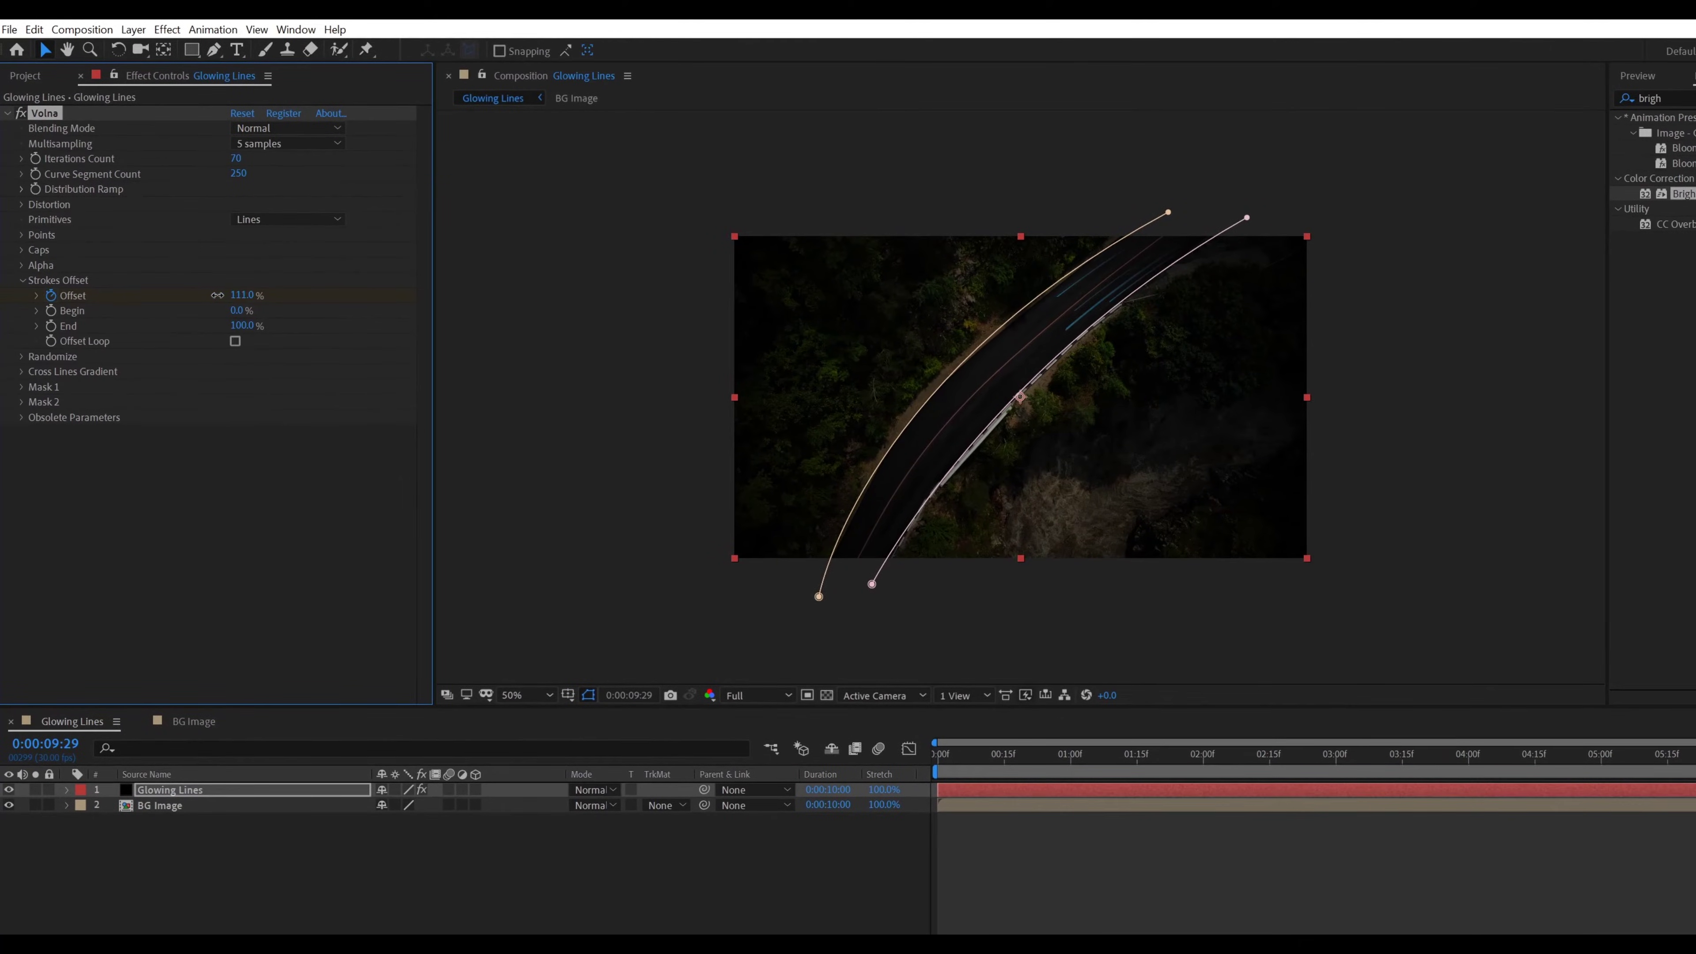
left_click_drag(217, 295, 53, 324)
left_click_drag(1119, 758, 1693, 757)
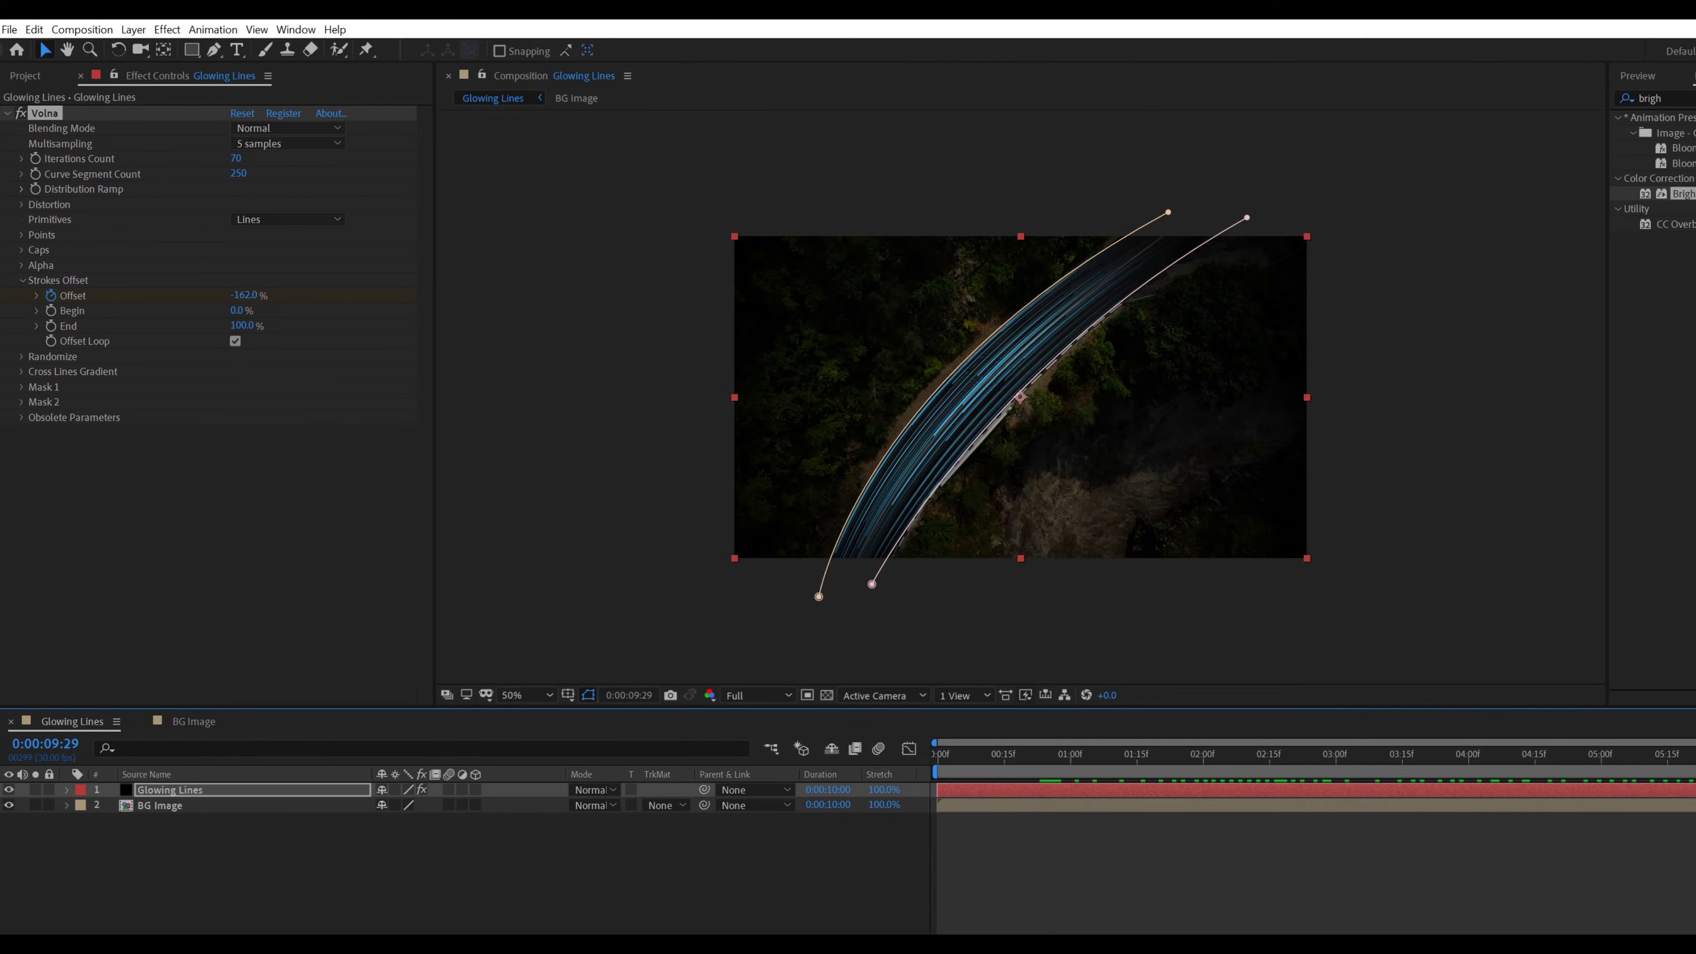
left_click(235, 342)
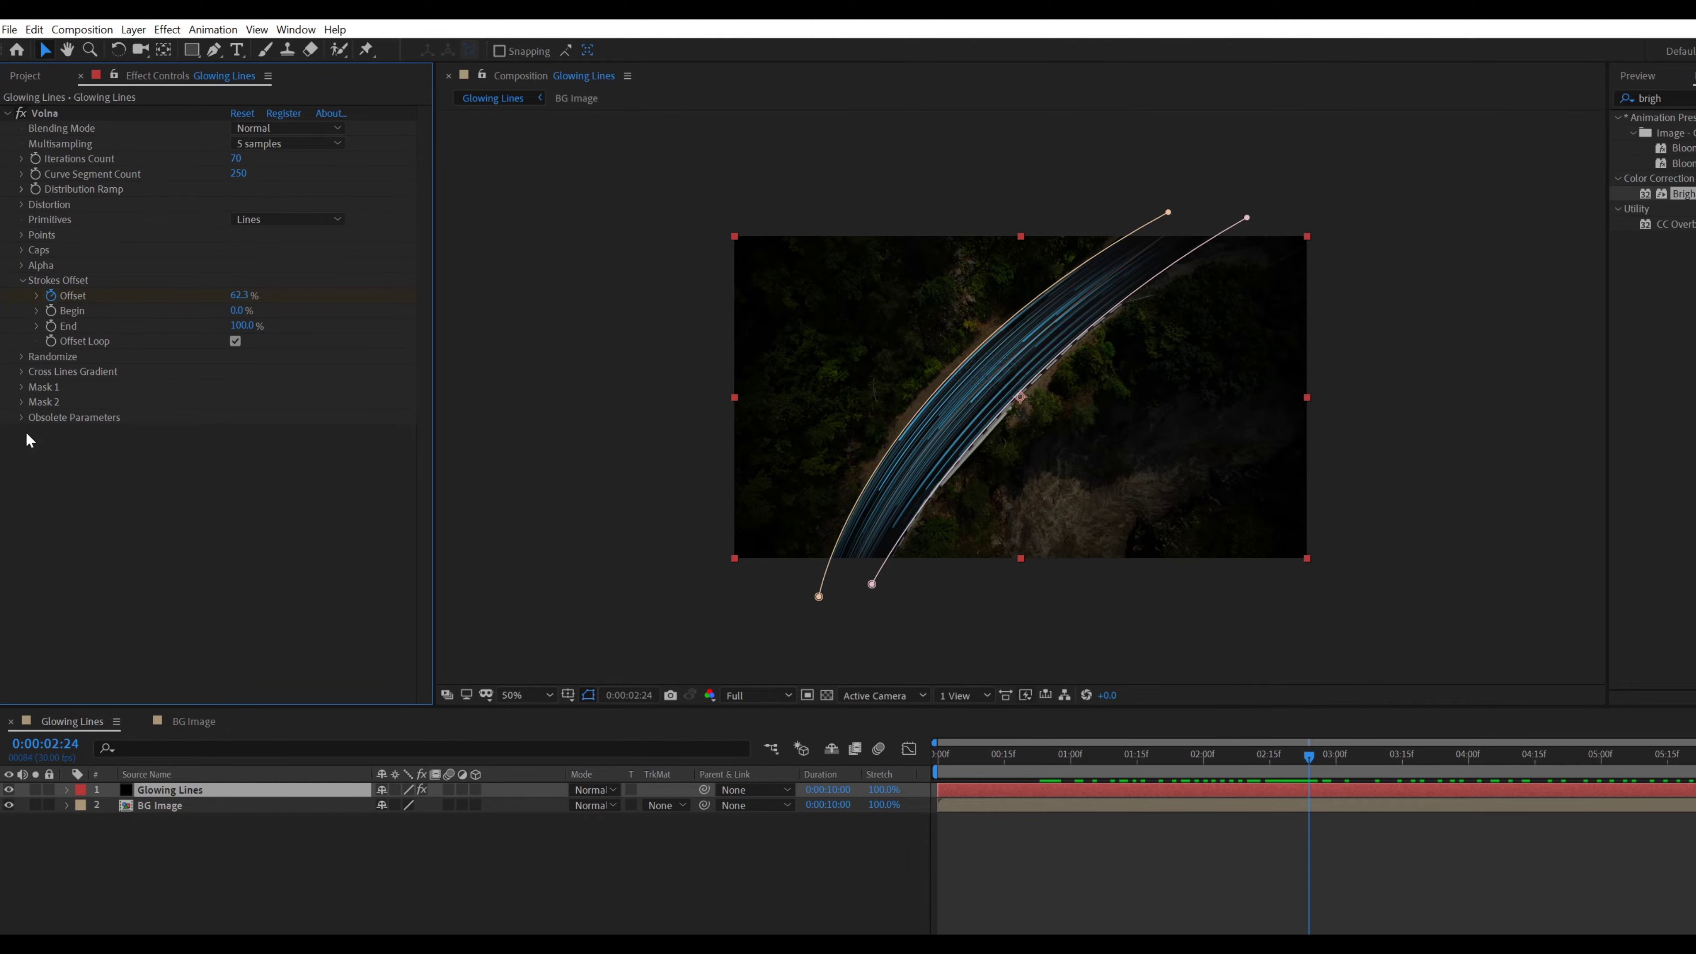
Set Volna's Line Cap Begin and Line Cap End to Round, zooming in to verify the caps
left_click(23, 281)
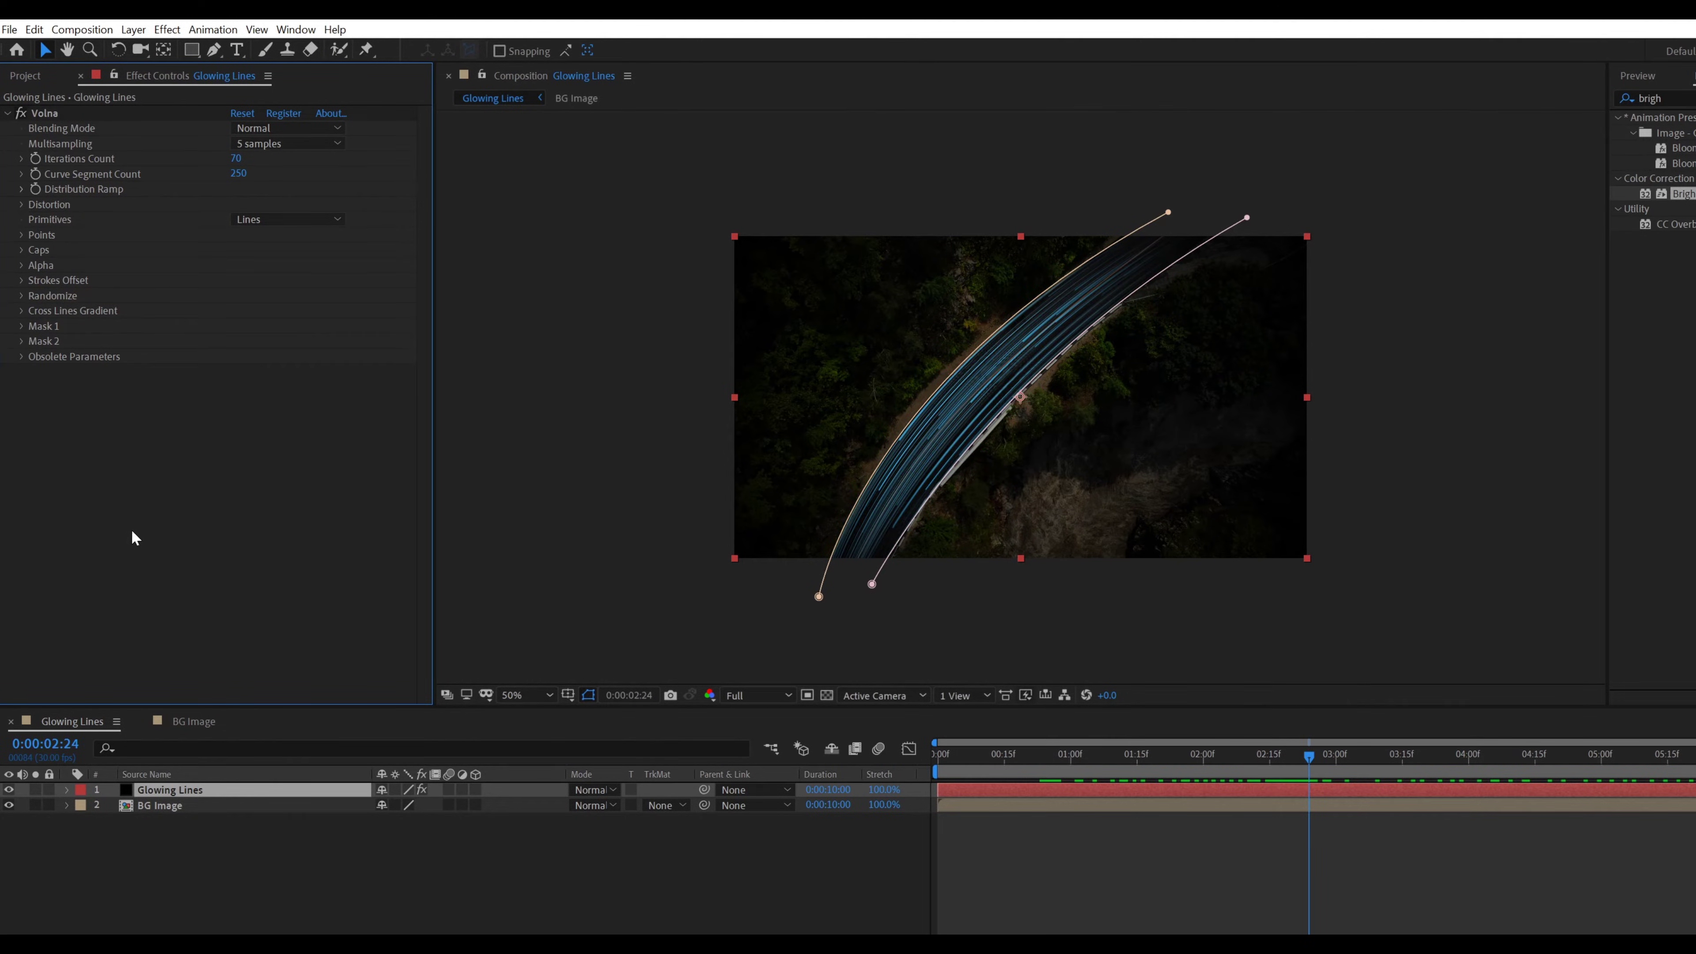
left_click(21, 251)
left_click(321, 265)
left_click(292, 338)
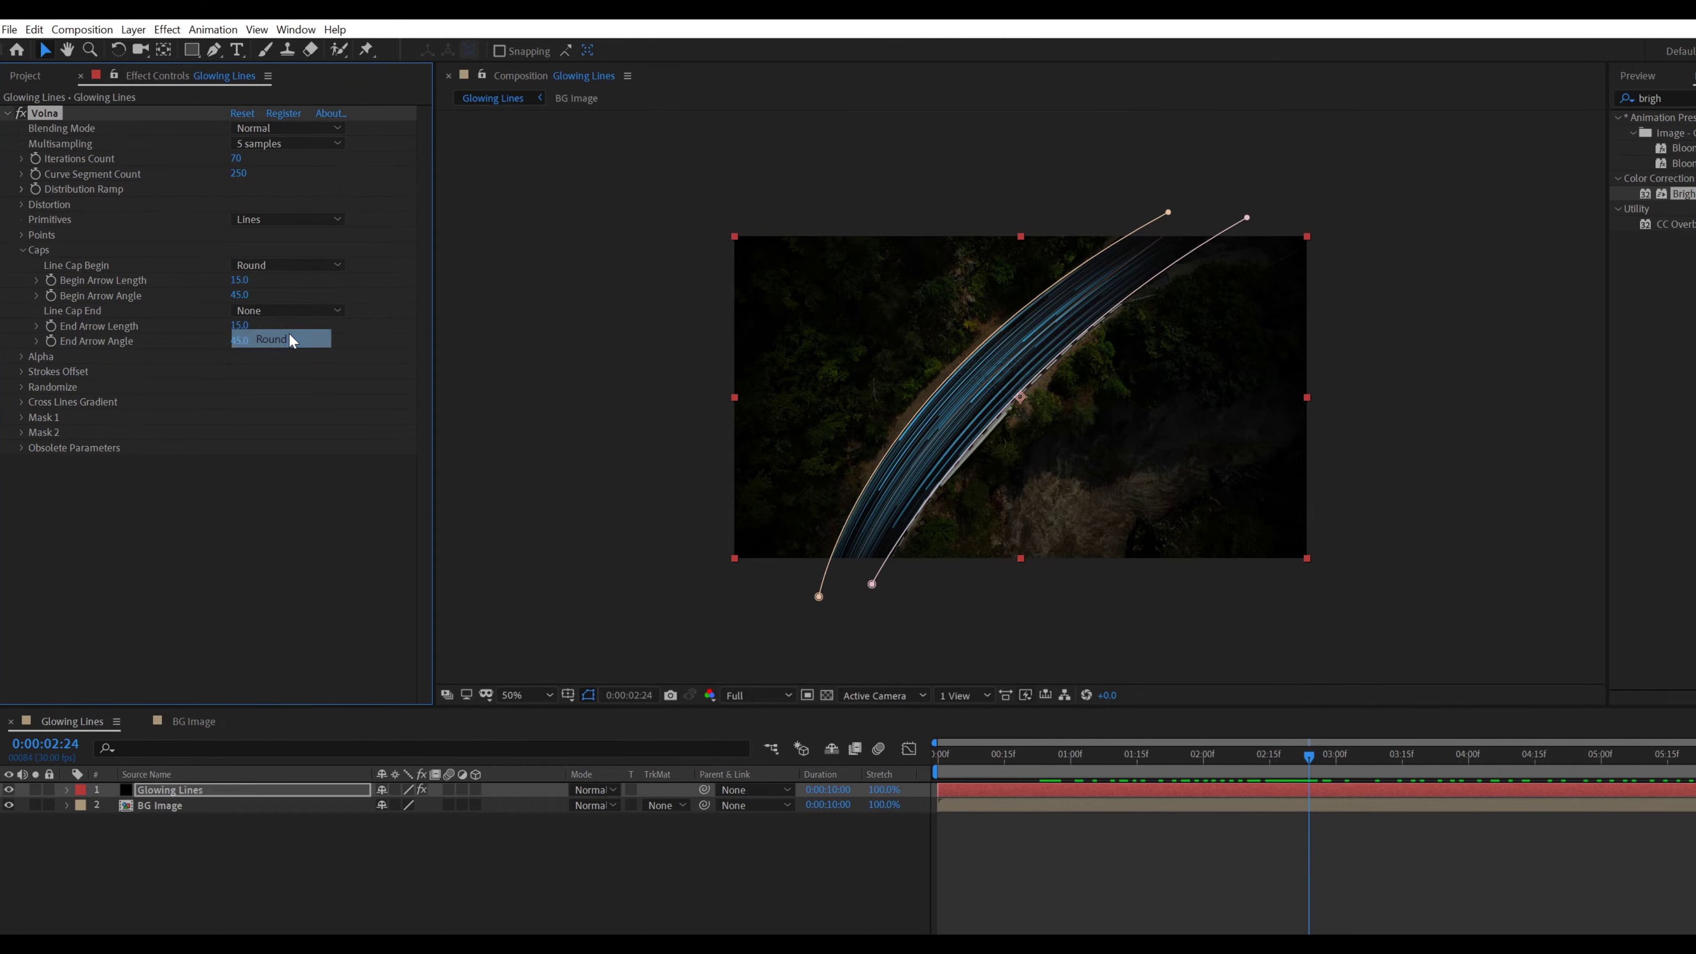
left_click(315, 311)
left_click(280, 385)
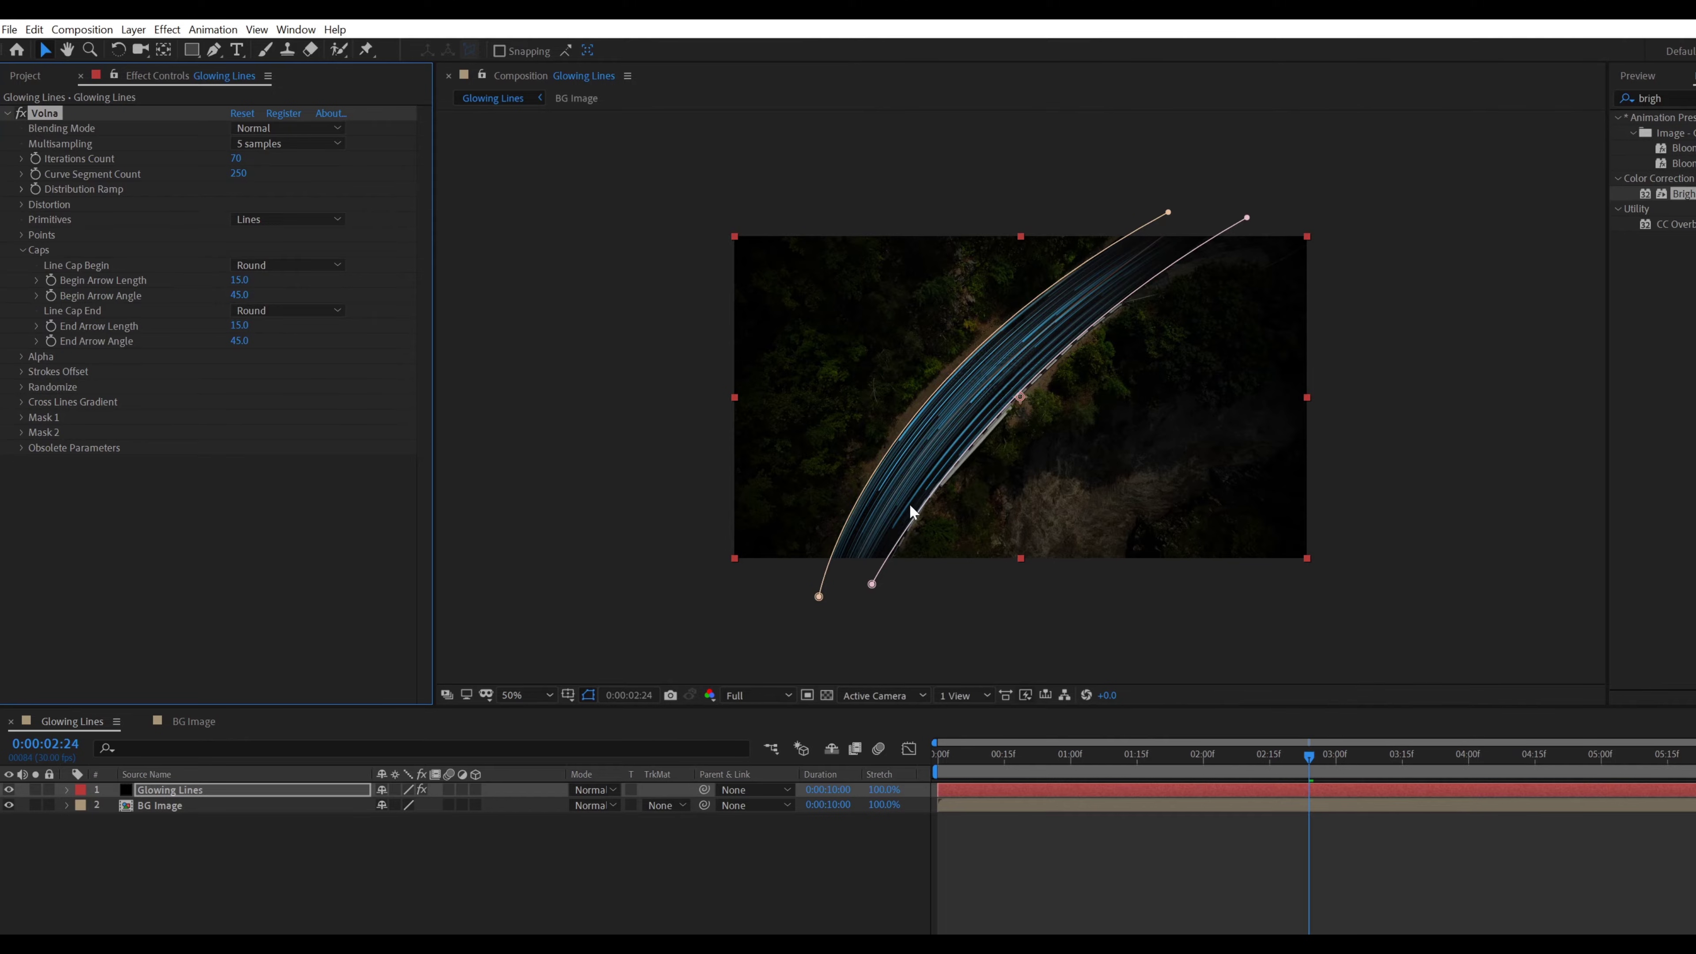
key("period")
key("period")
key("period")
key("period")
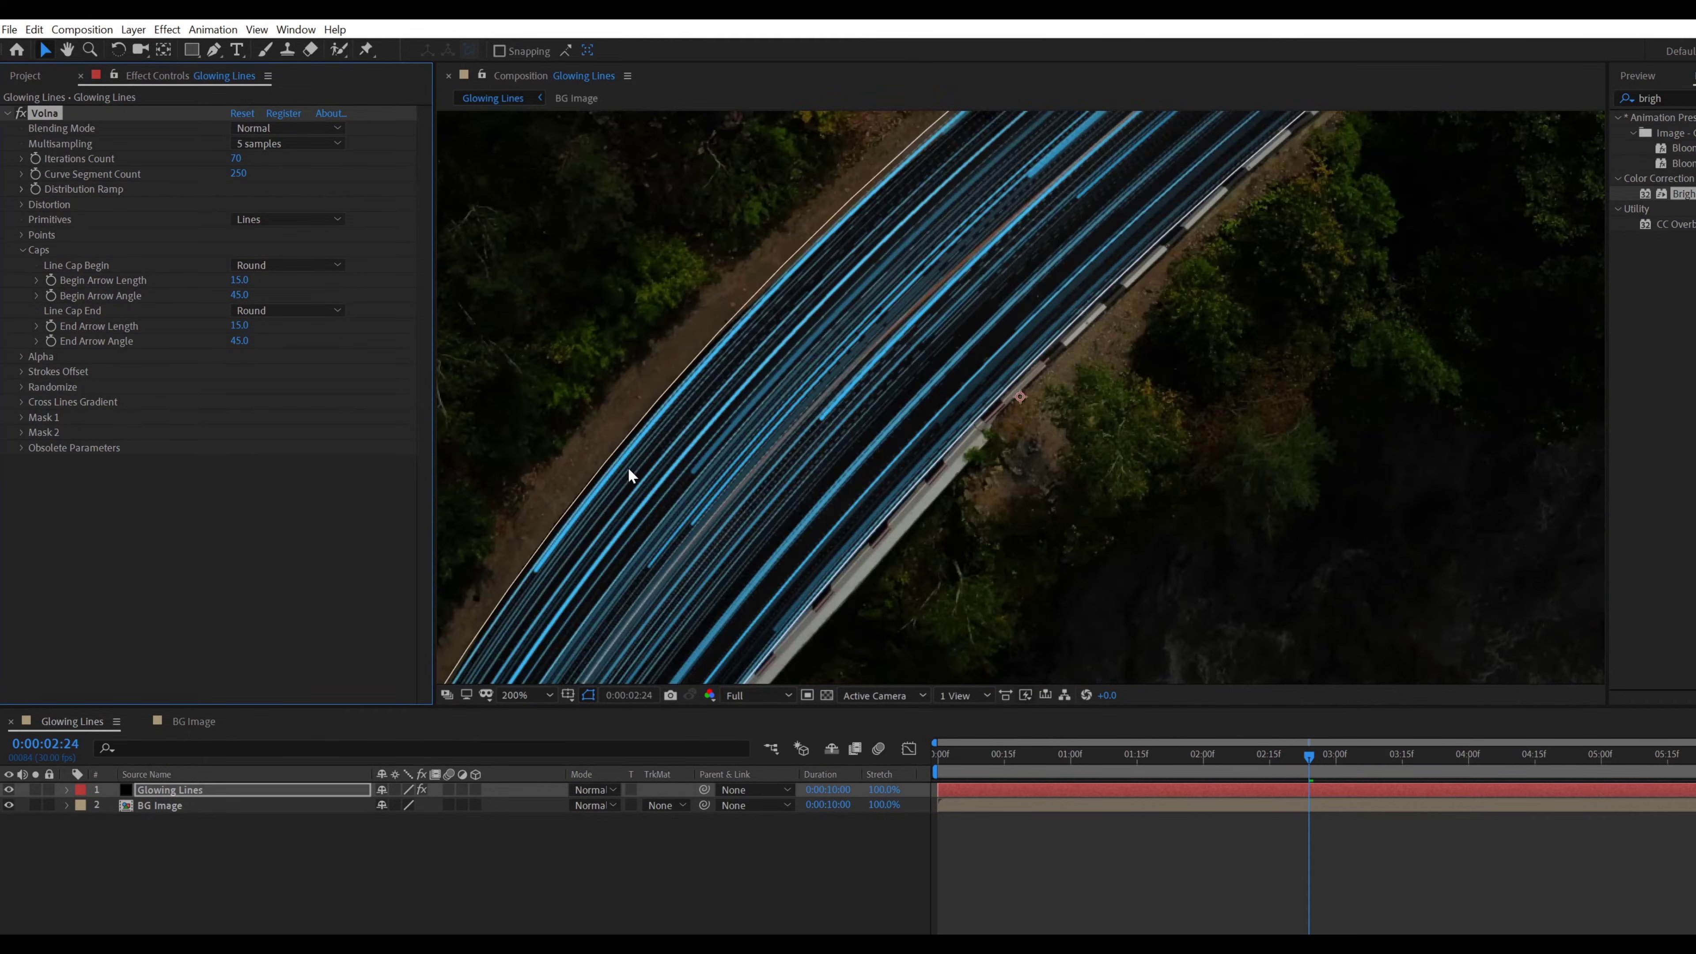
key("period")
key("comma")
key("comma")
key("comma")
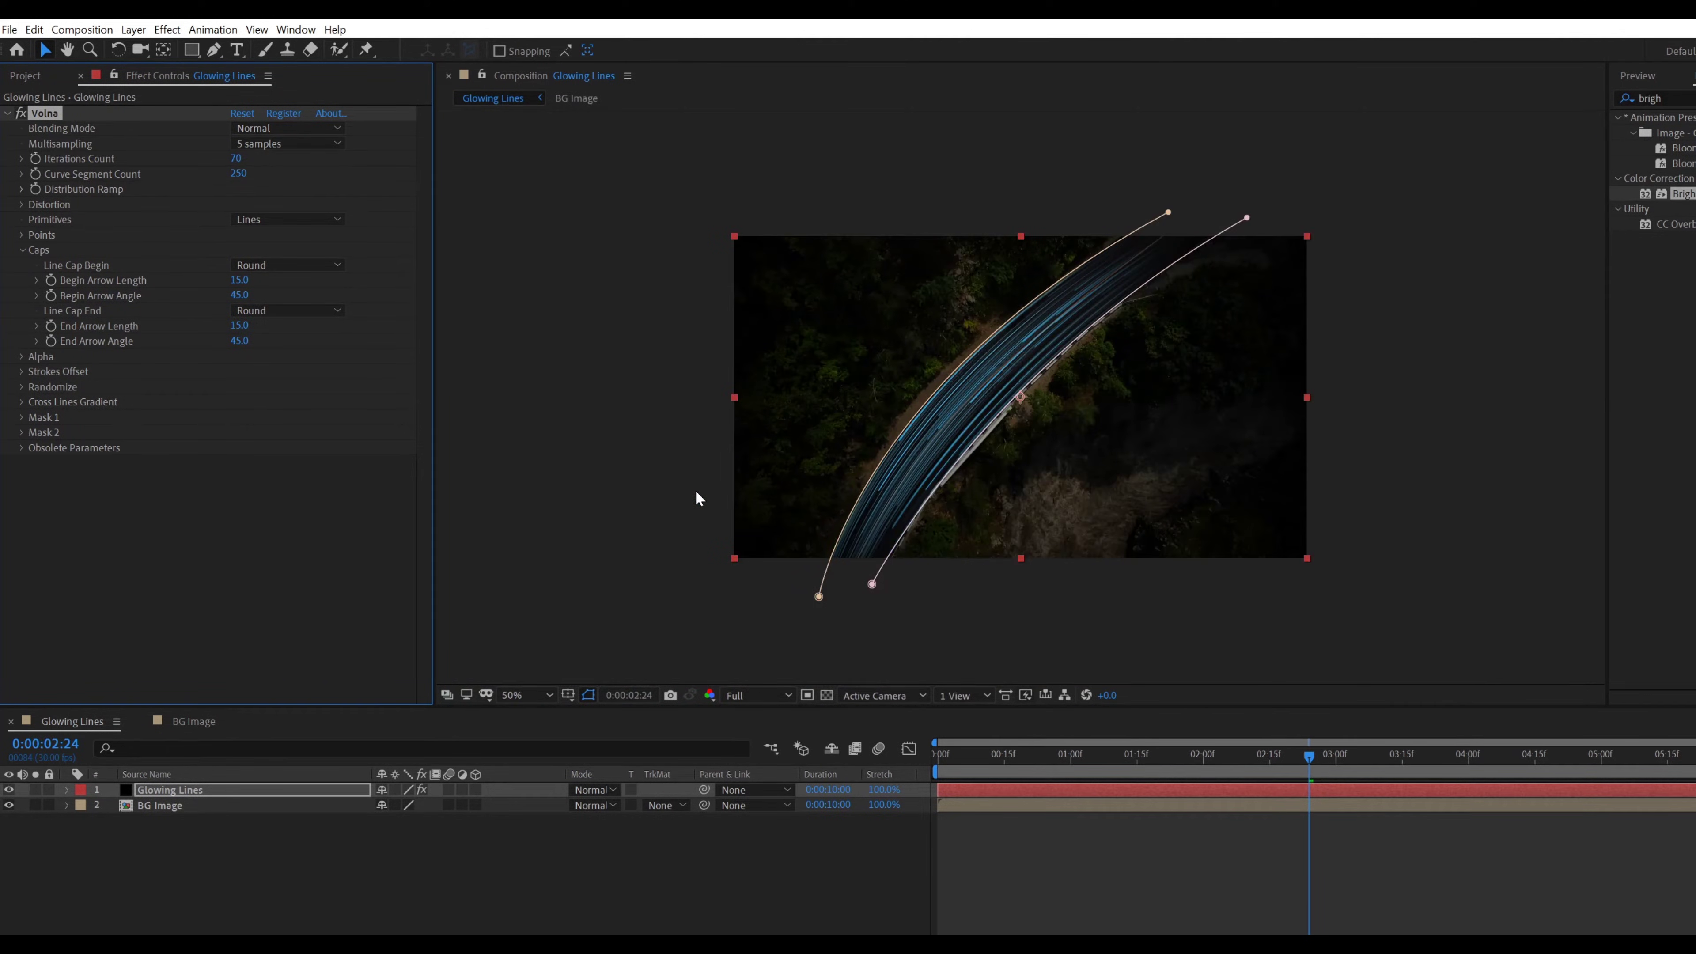
left_click(355, 498)
Search Effects & Presets for 'deep glo' and apply Deep Glow to the Glowing Lines layer
left_click(24, 251)
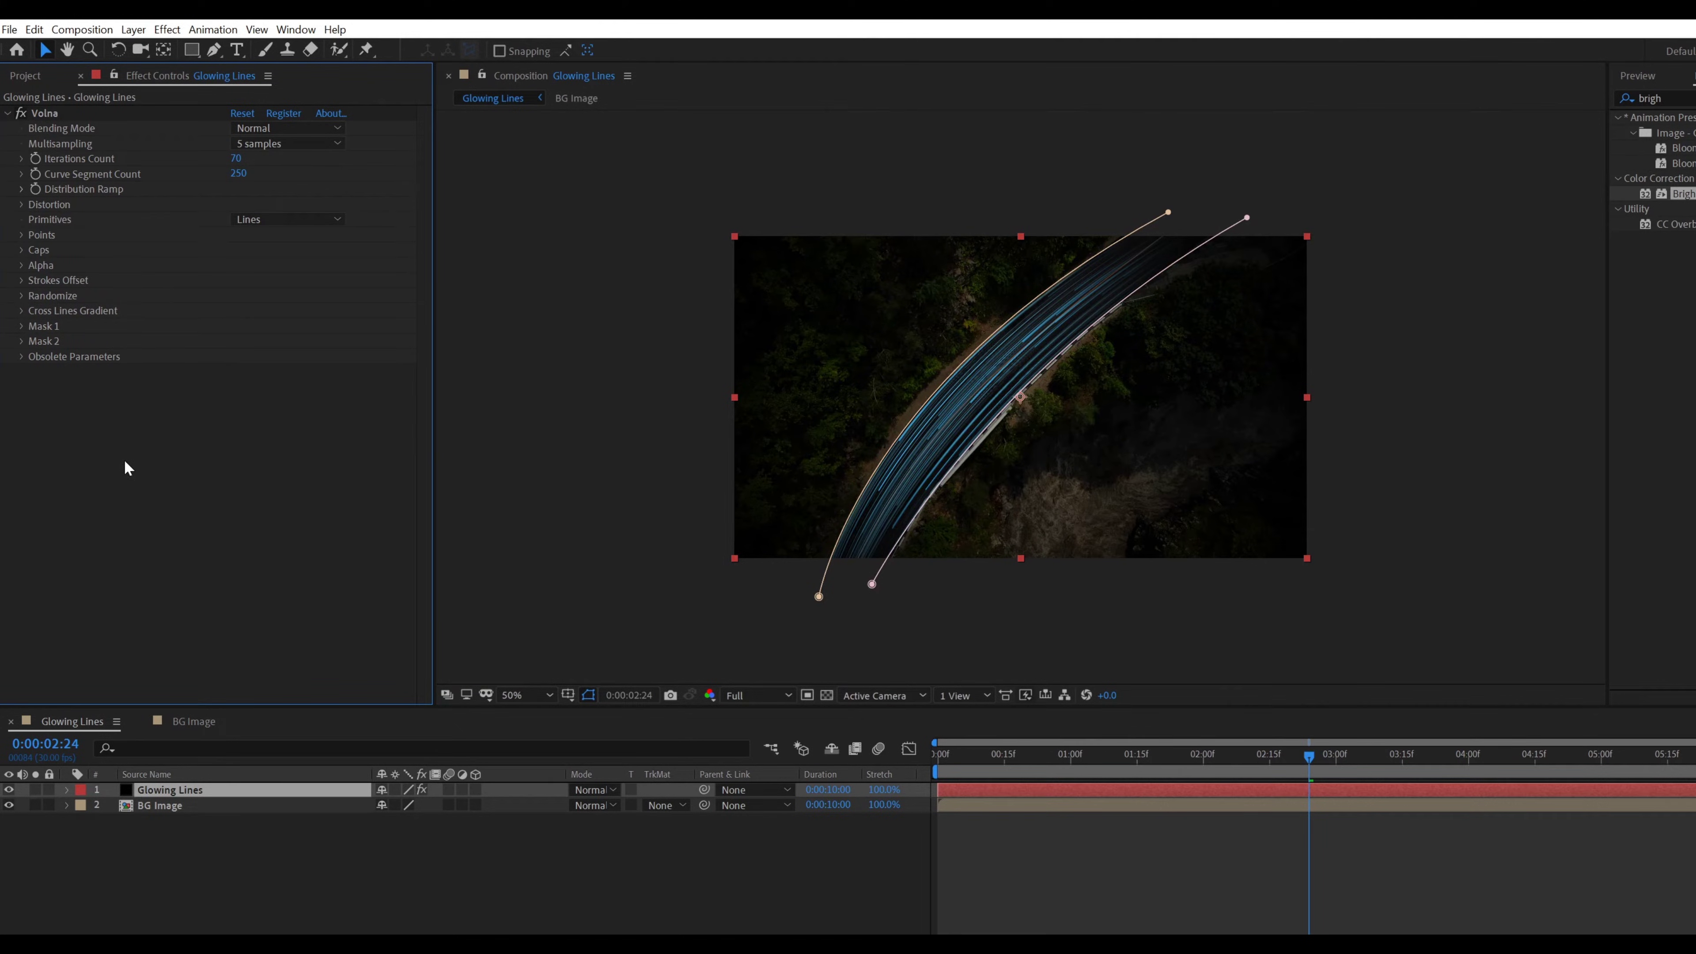
left_click(1642, 98)
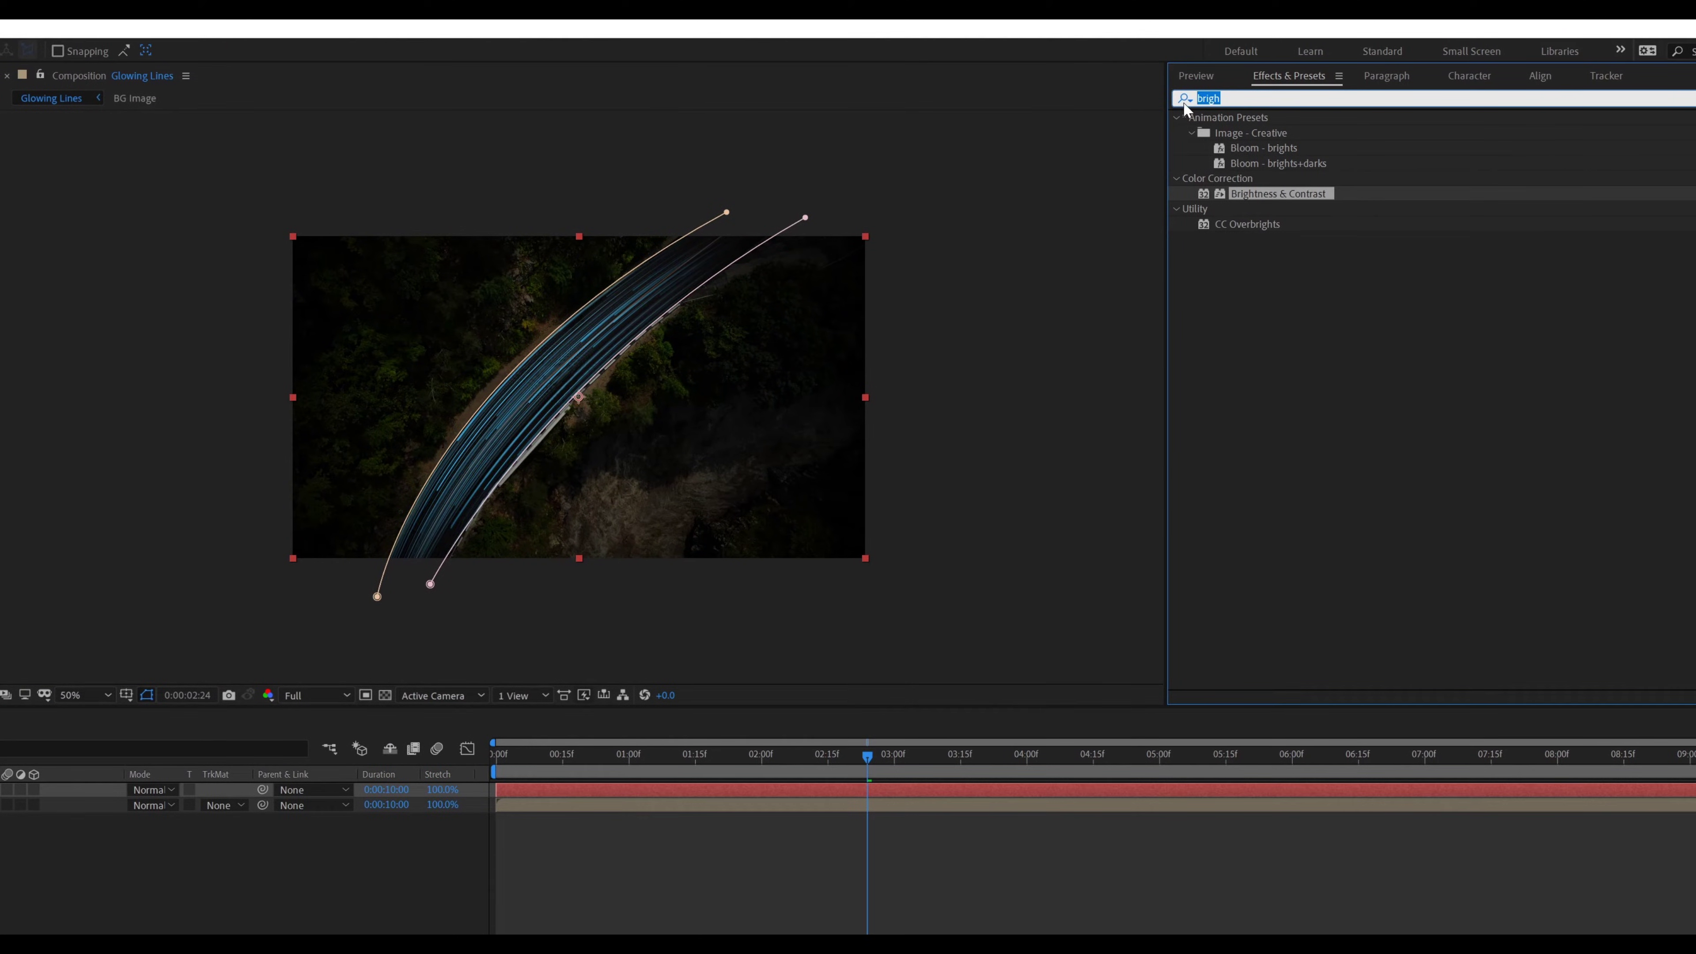
type("d")
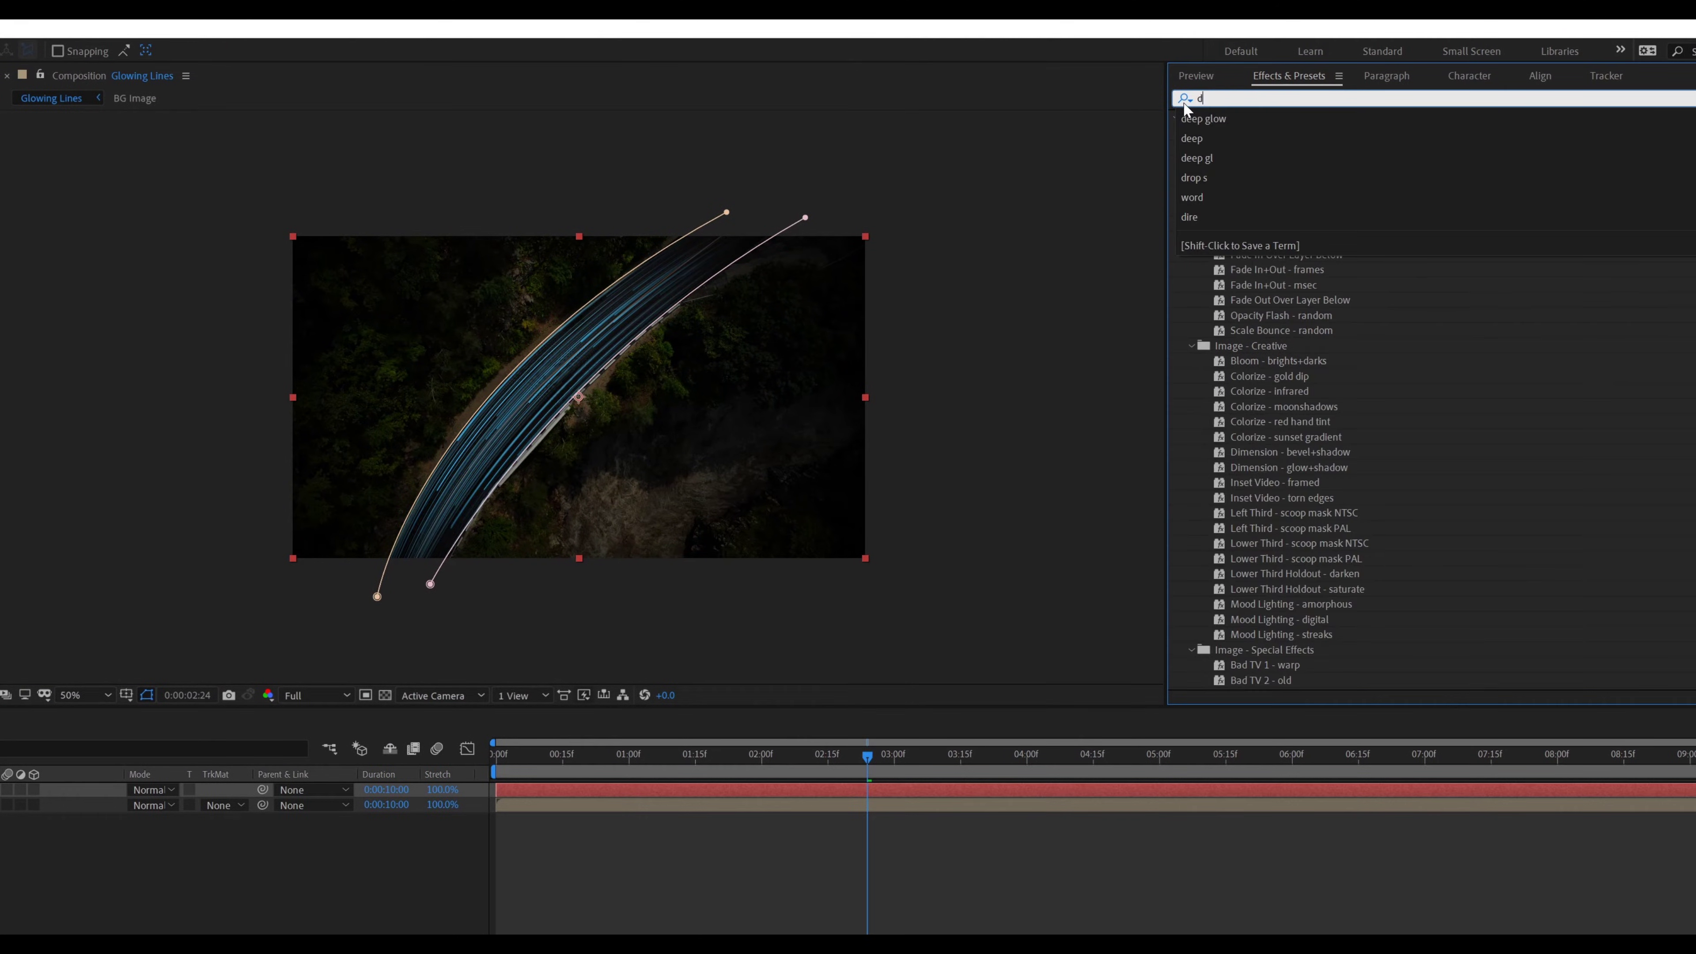
type("eep ")
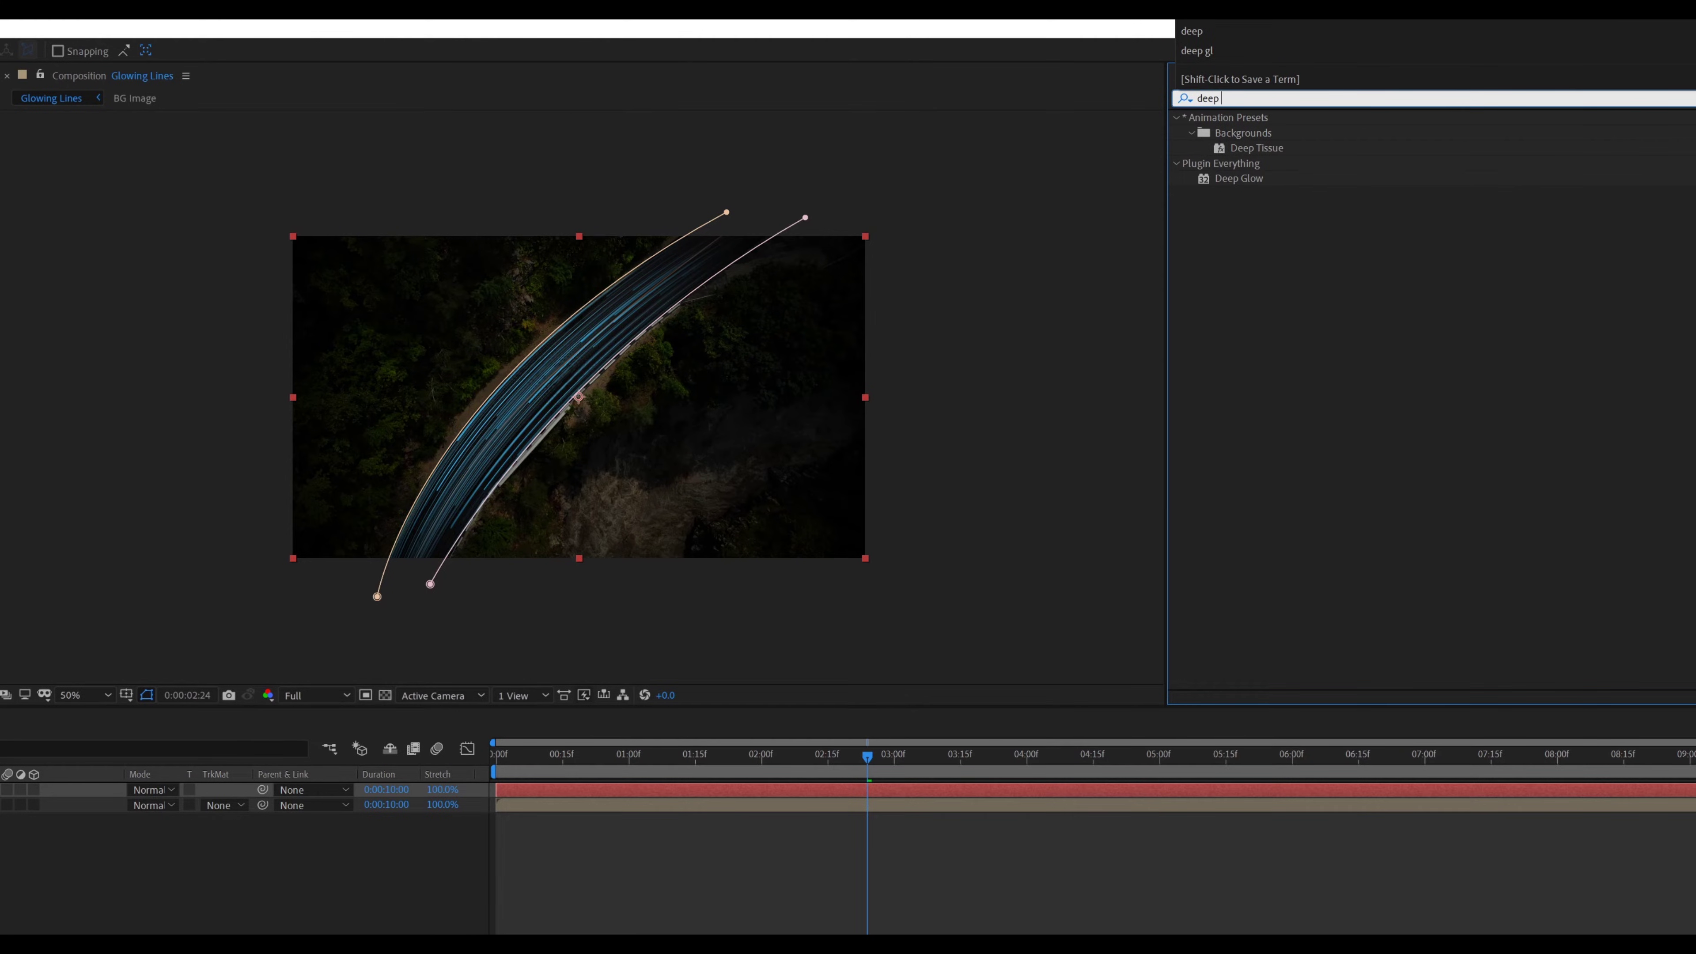
type("glo")
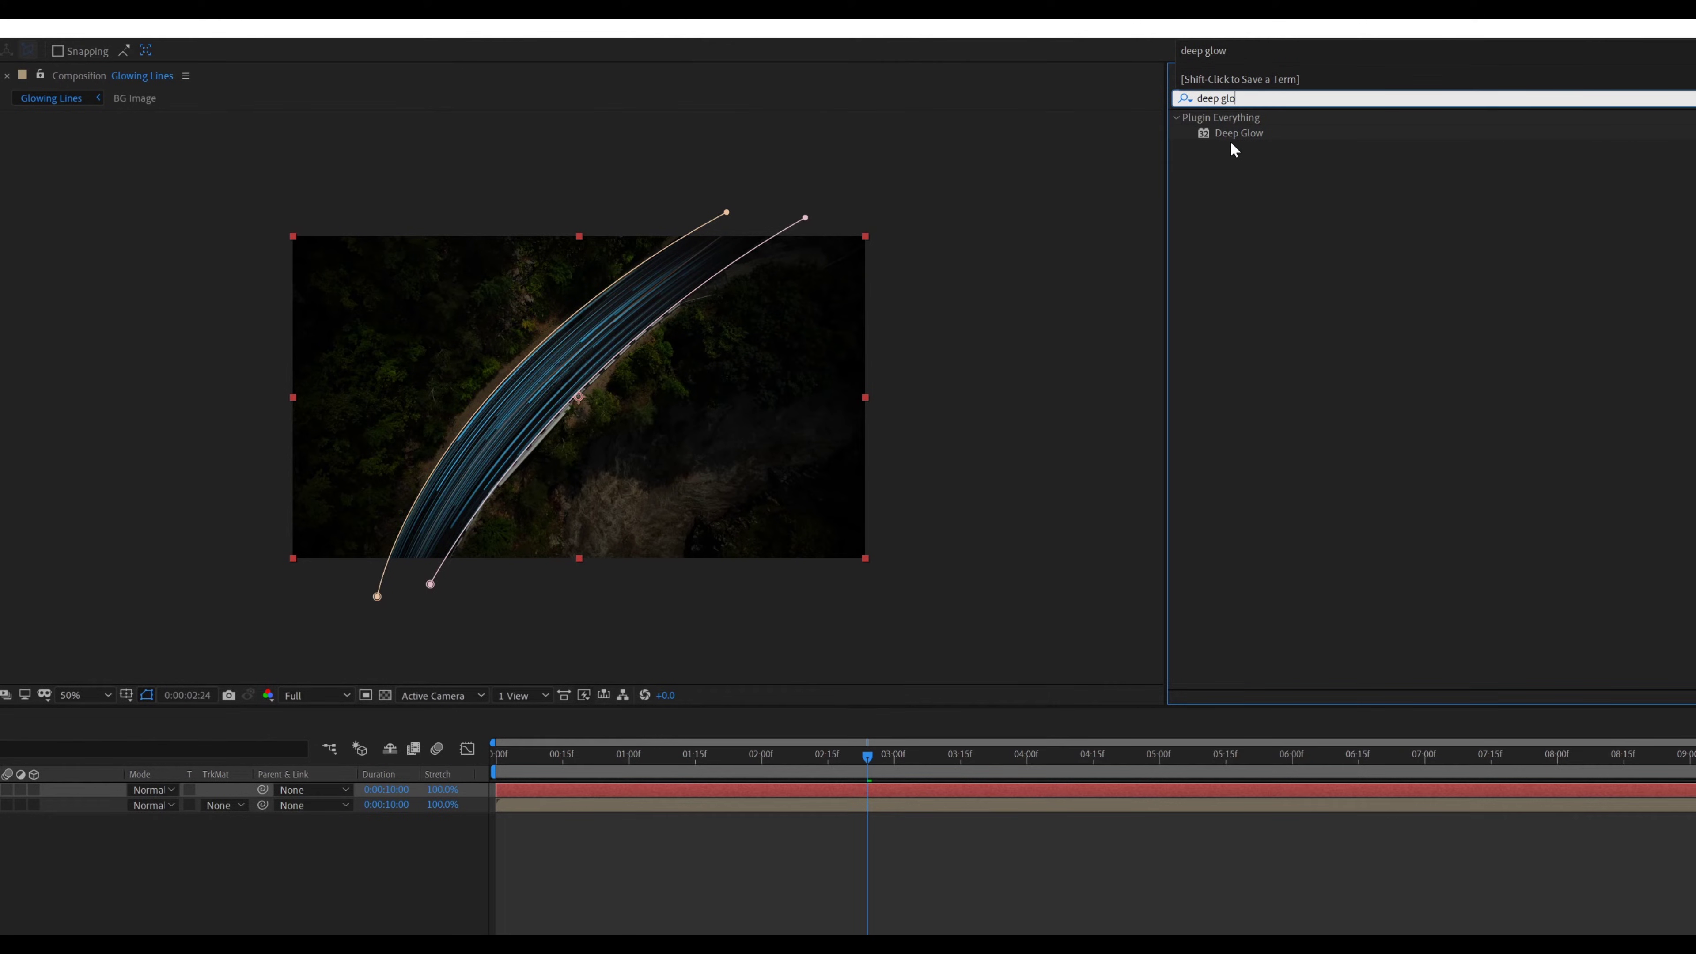
left_click_drag(1232, 143, 279, 474)
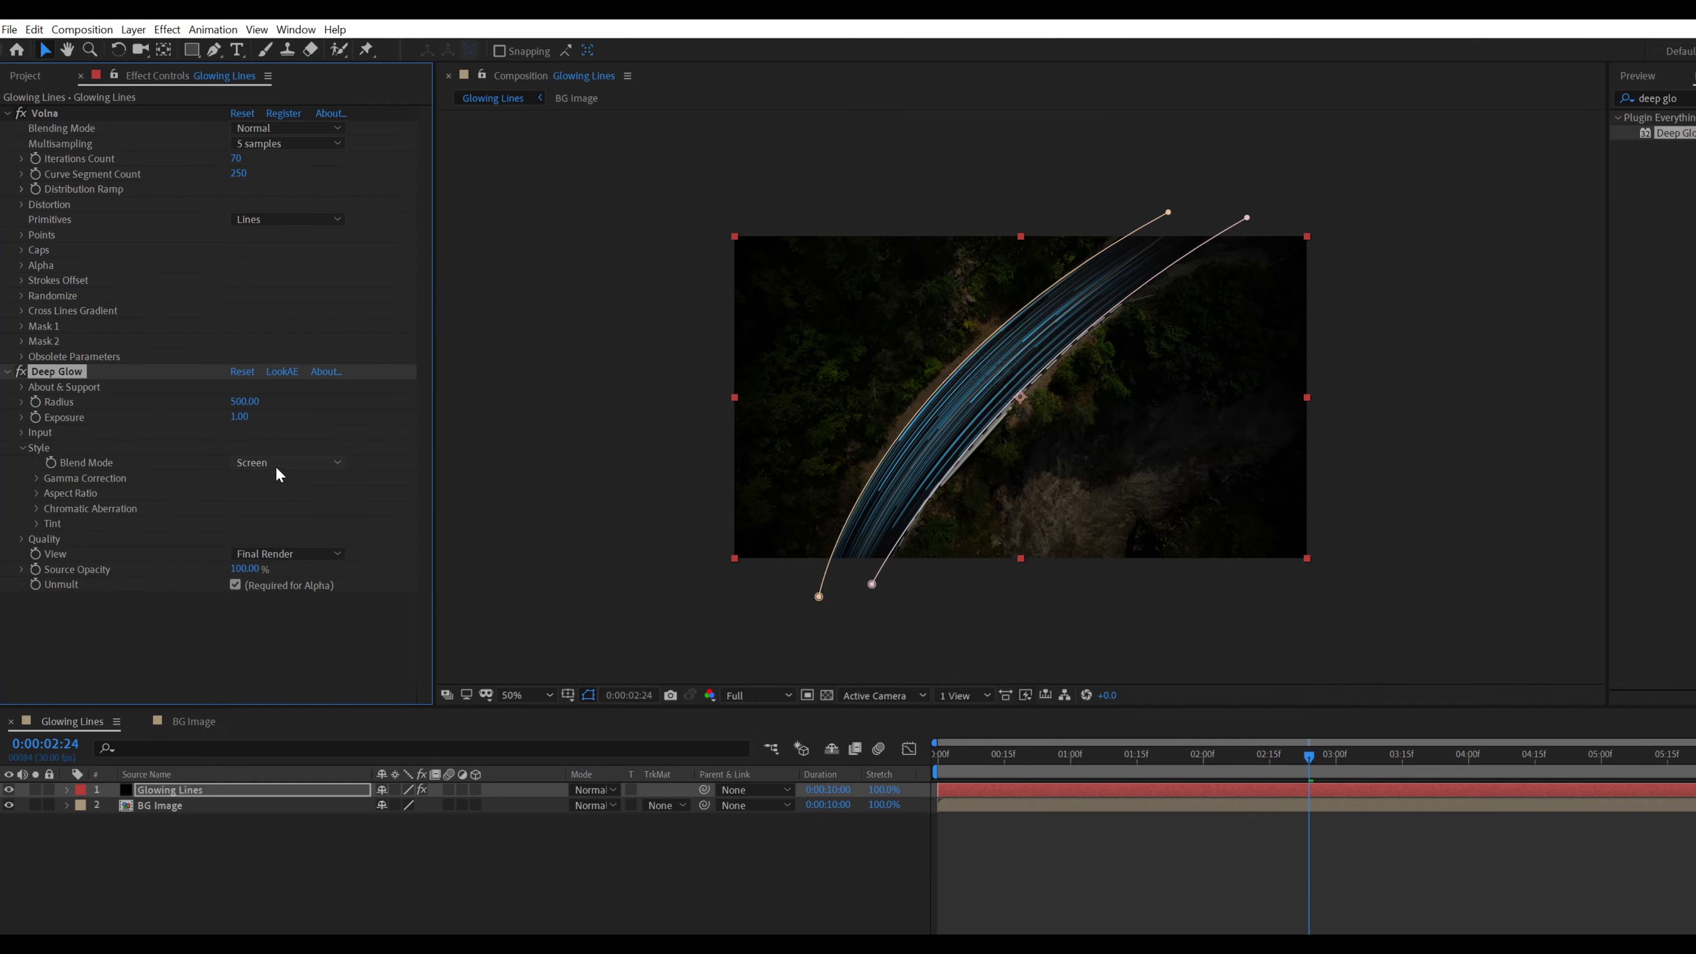
Preview the glowing streak animation from an early frame
key("slash")
left_click(1004, 757)
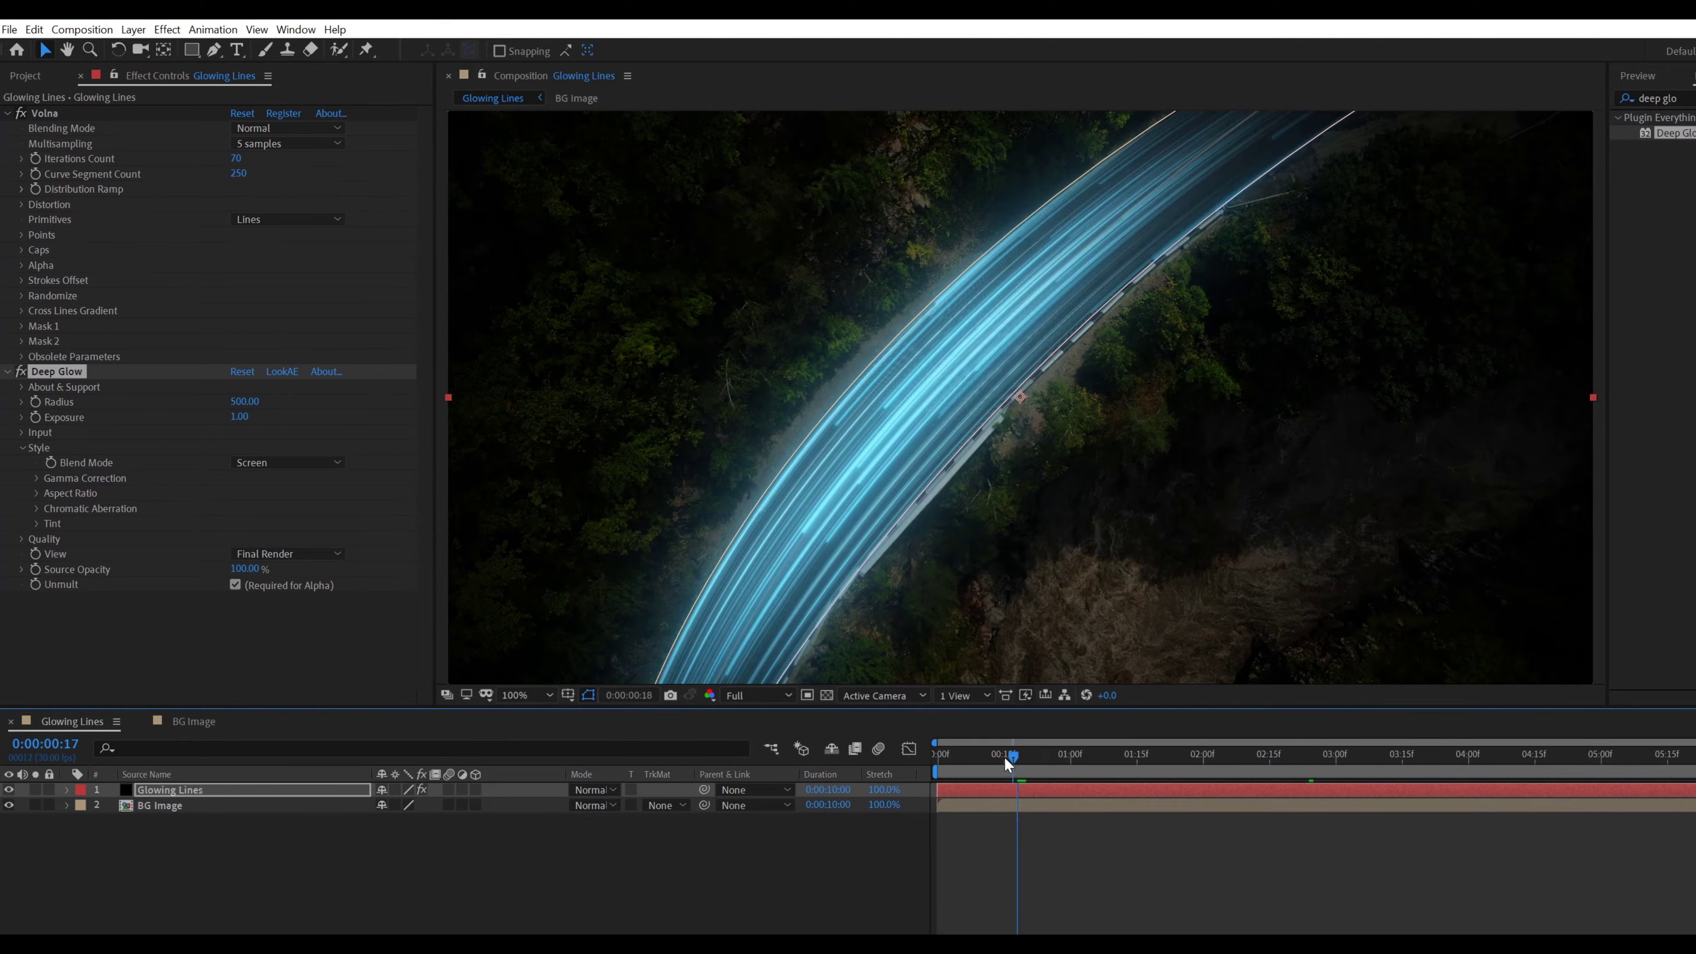
key("comma")
key("space")
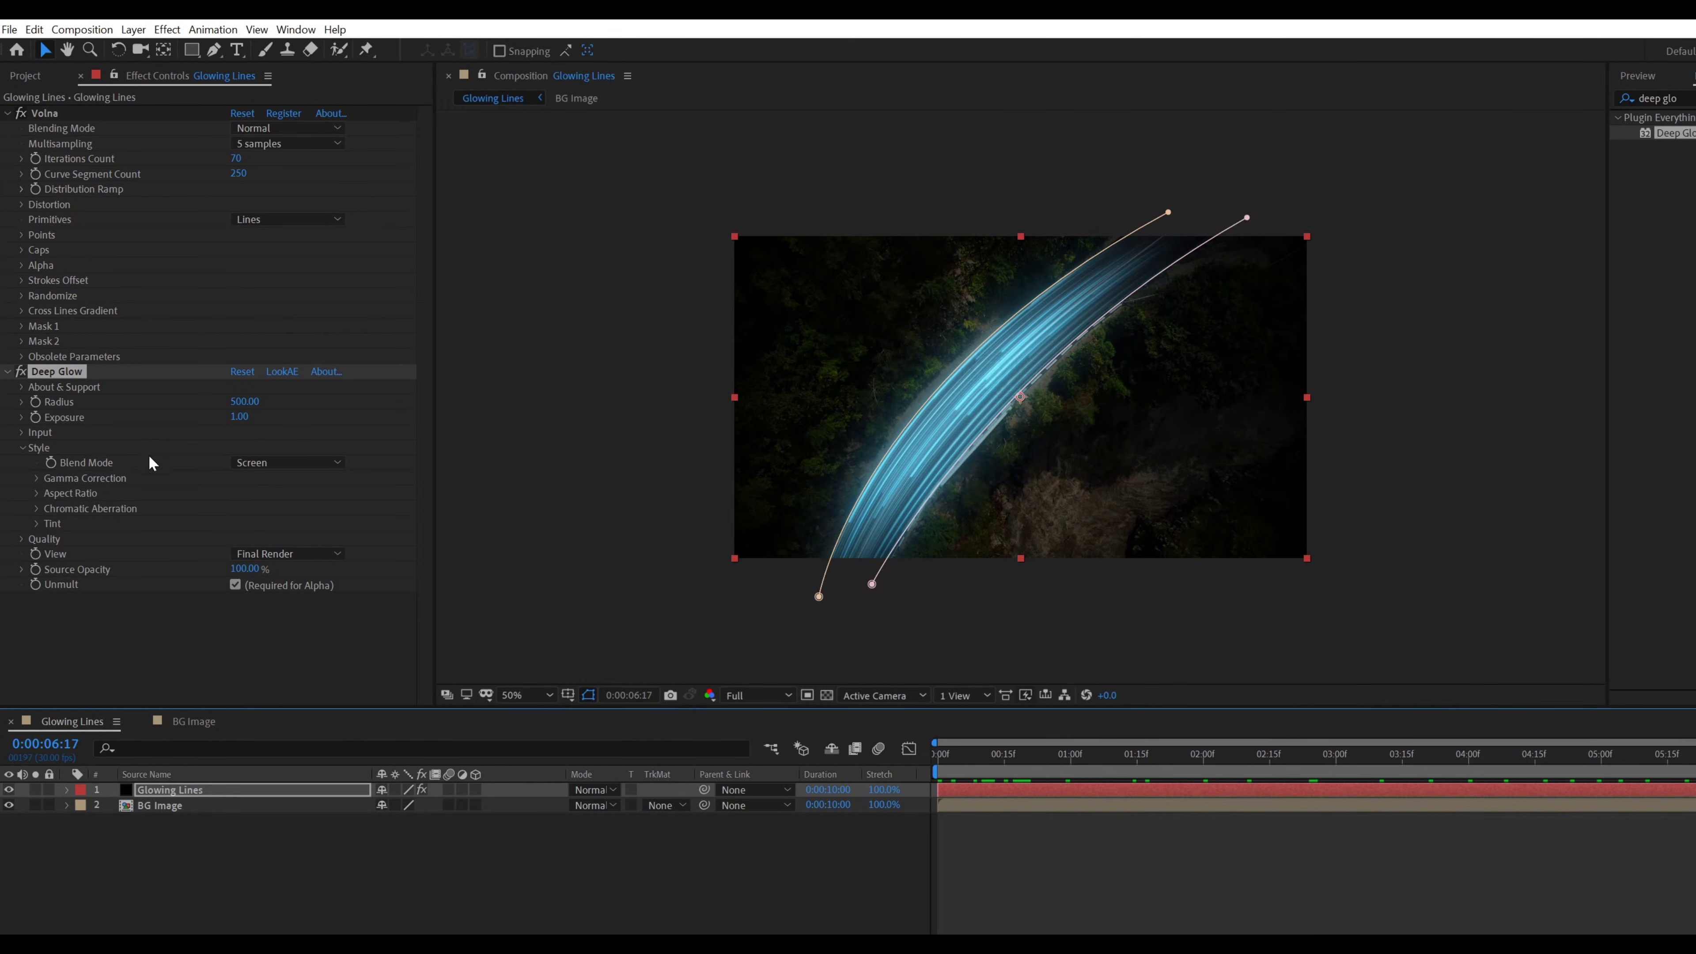
left_click(261, 874)
Duplicate the Glowing Lines layer and rename the top copy 'Border'
left_click(177, 791)
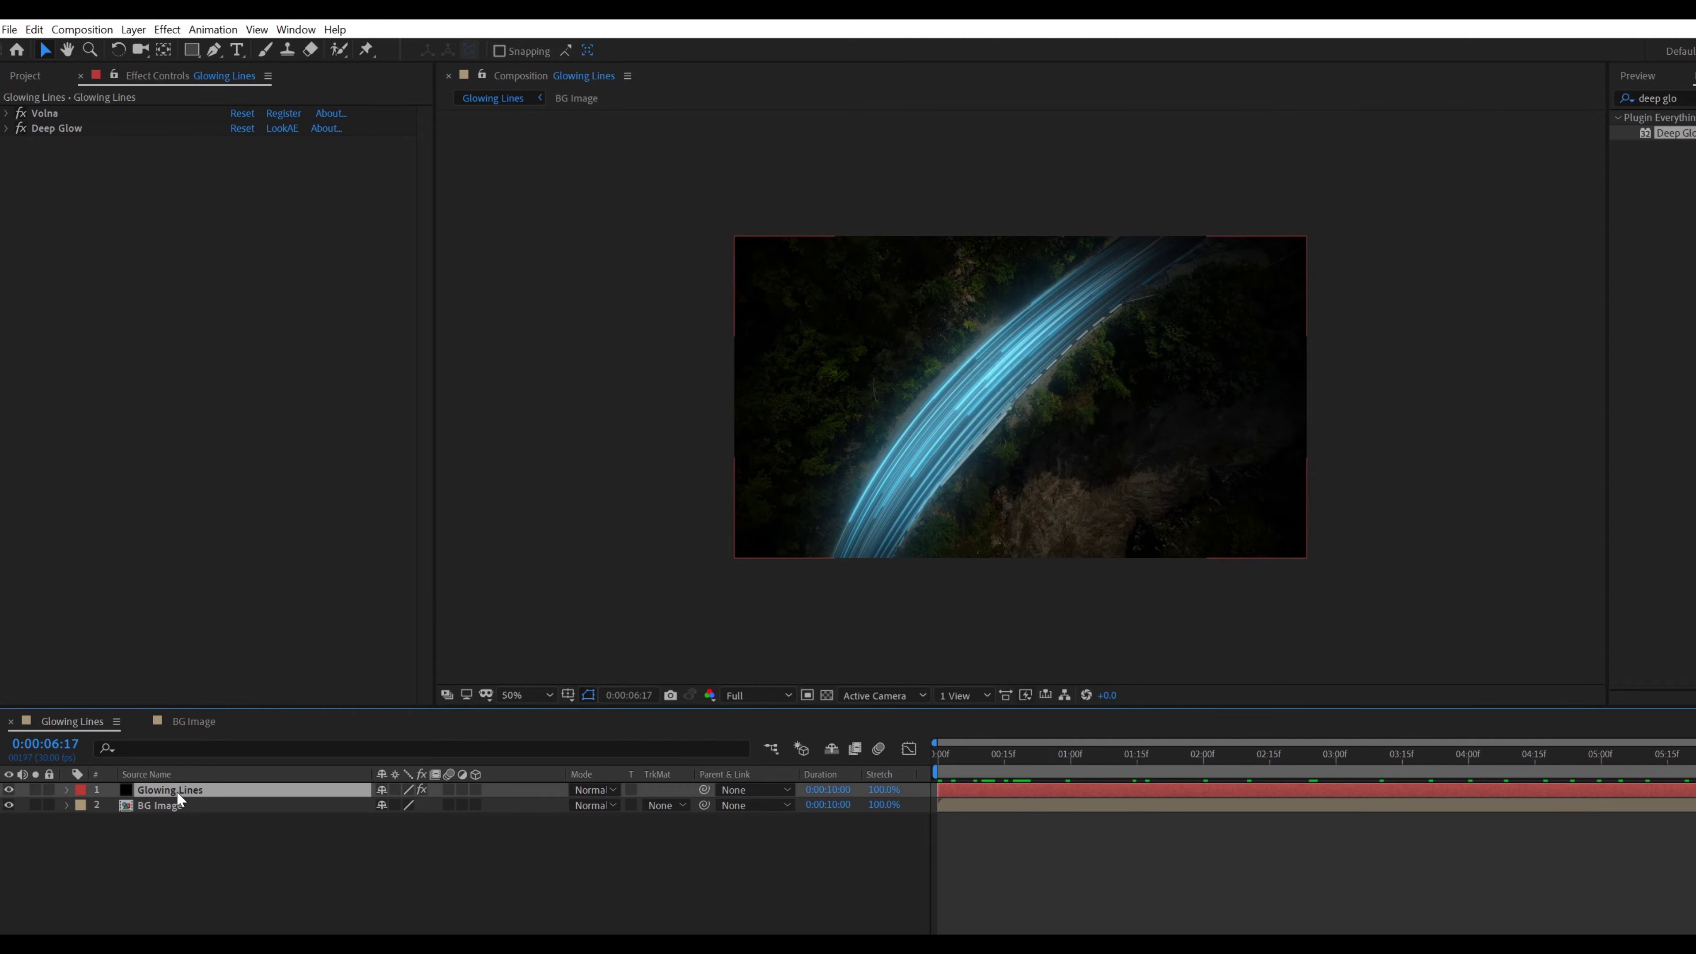
key("ctrl+d")
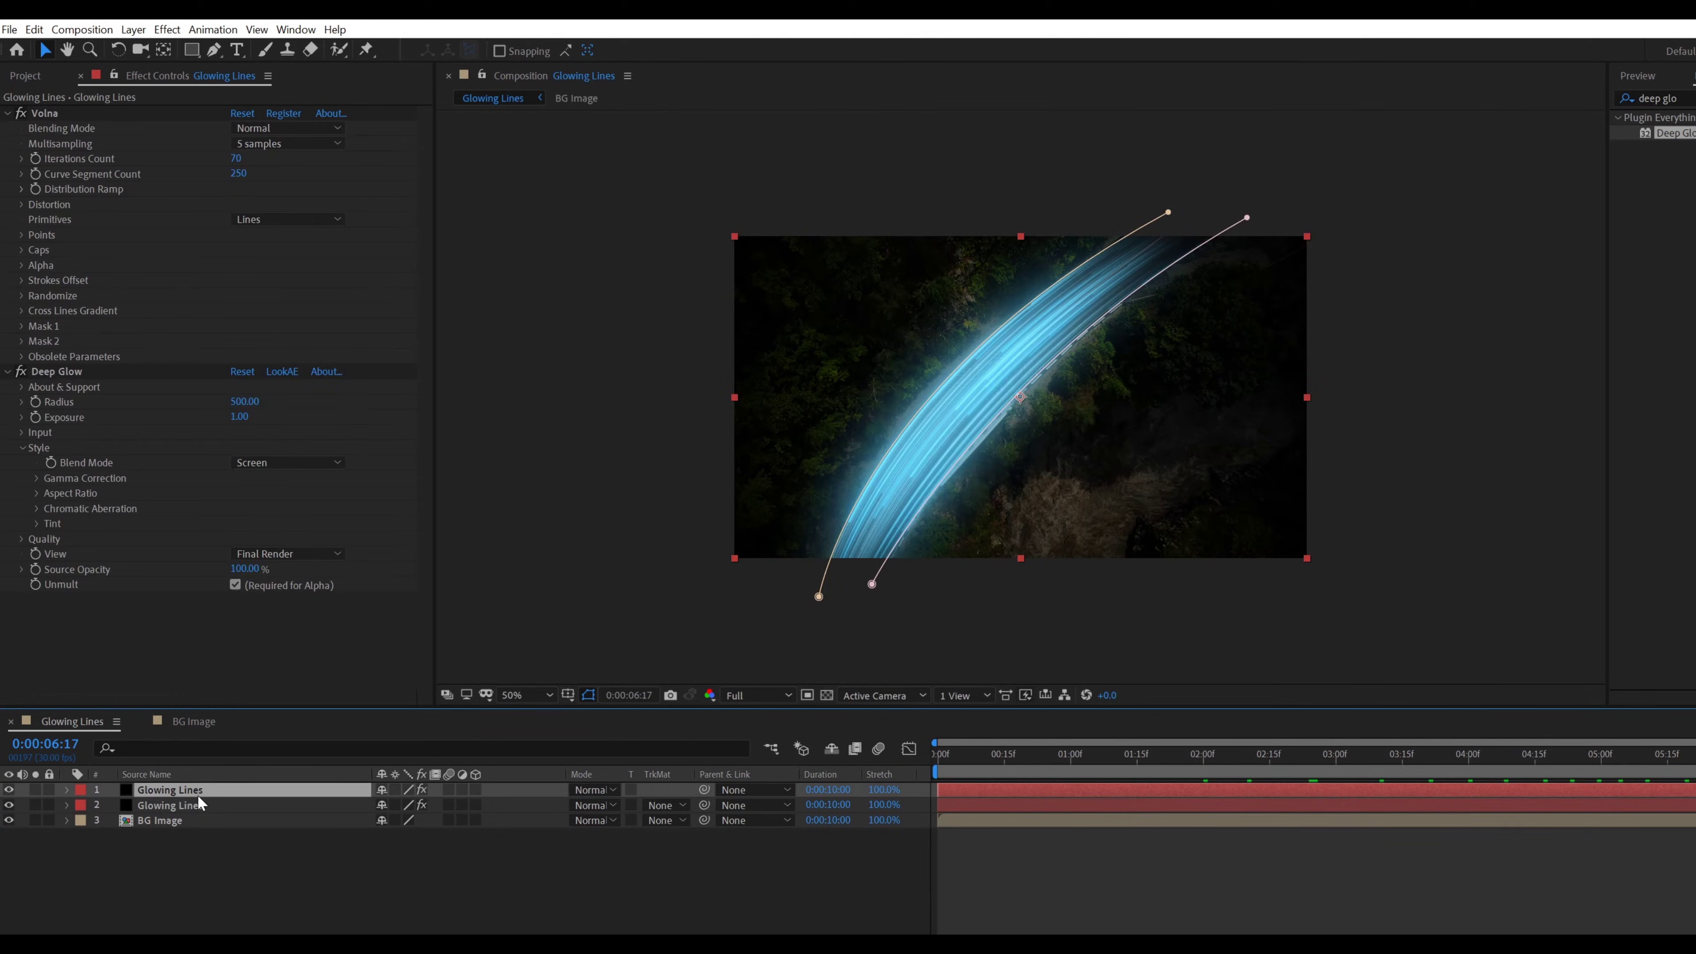
key("Return")
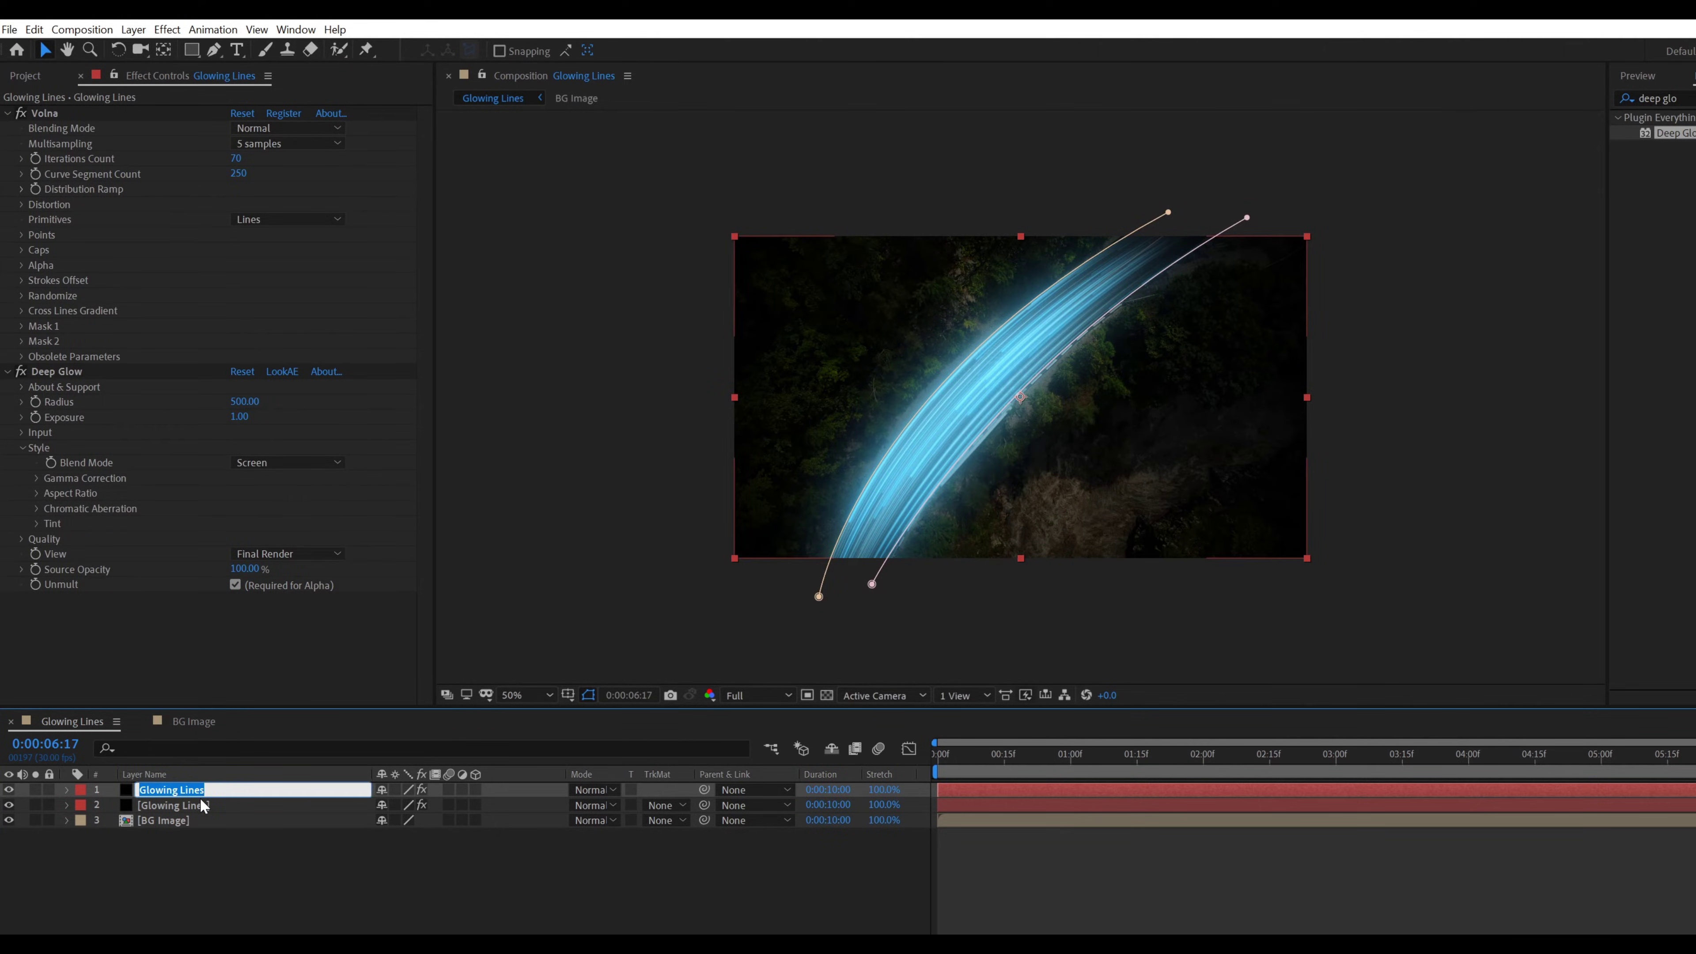
type("Border")
key("Return")
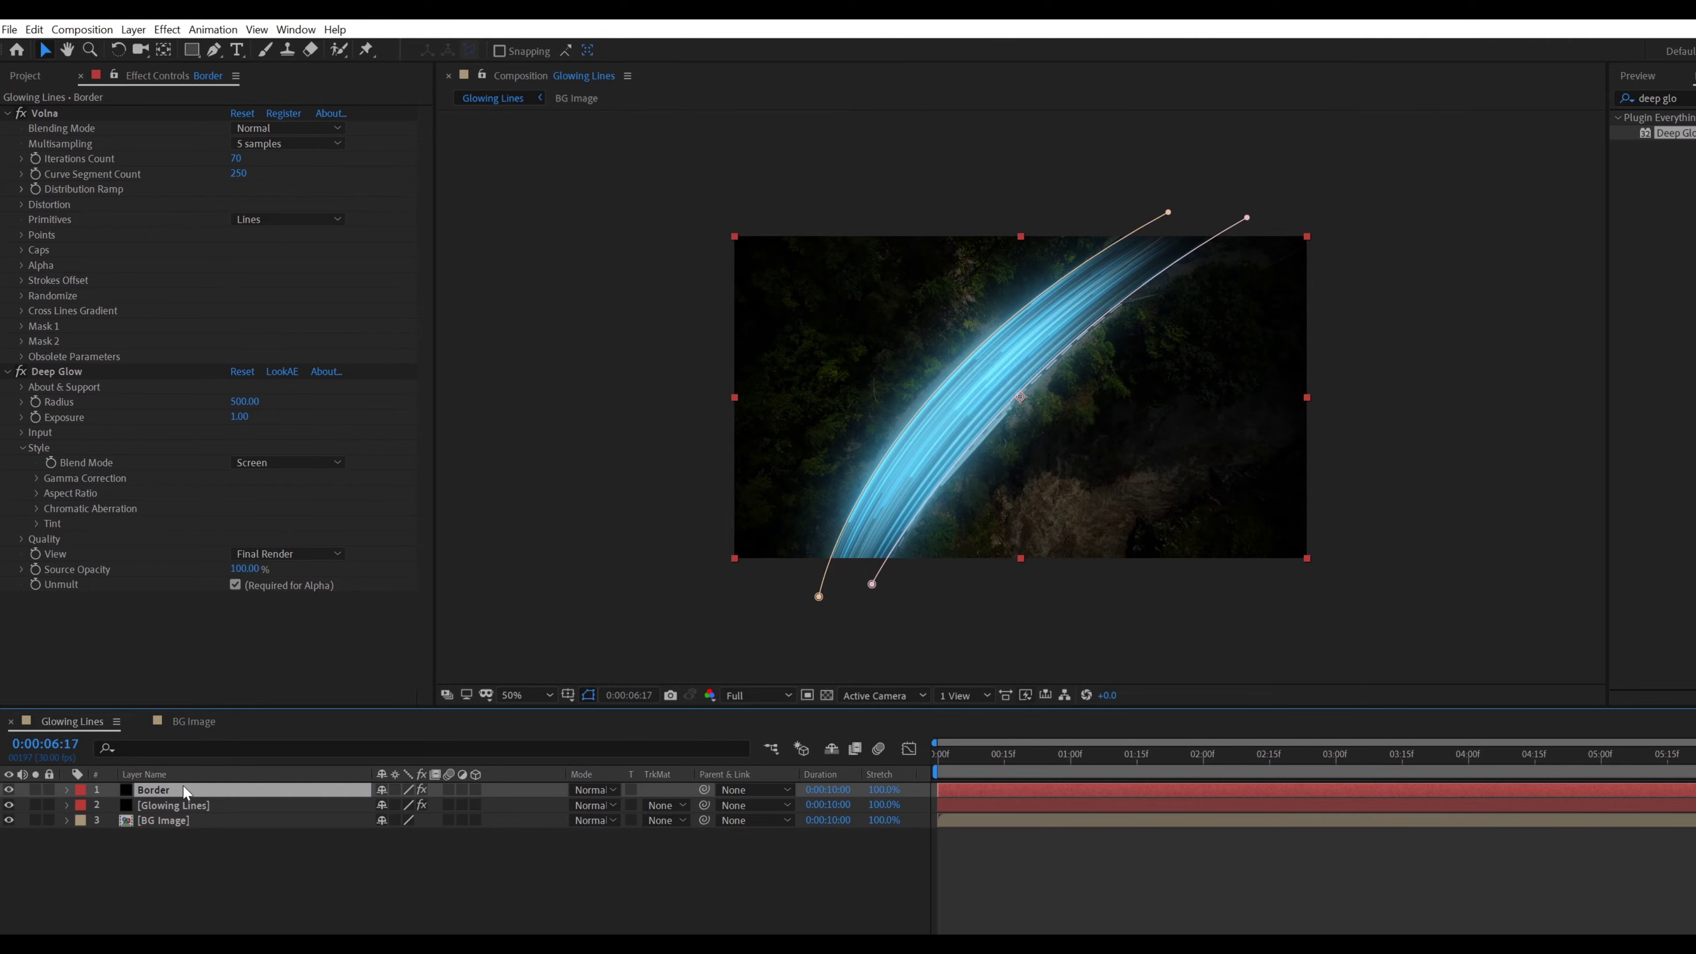
Hide the original Glowing Lines layer and select Border
left_click(92, 806)
left_click(9, 806)
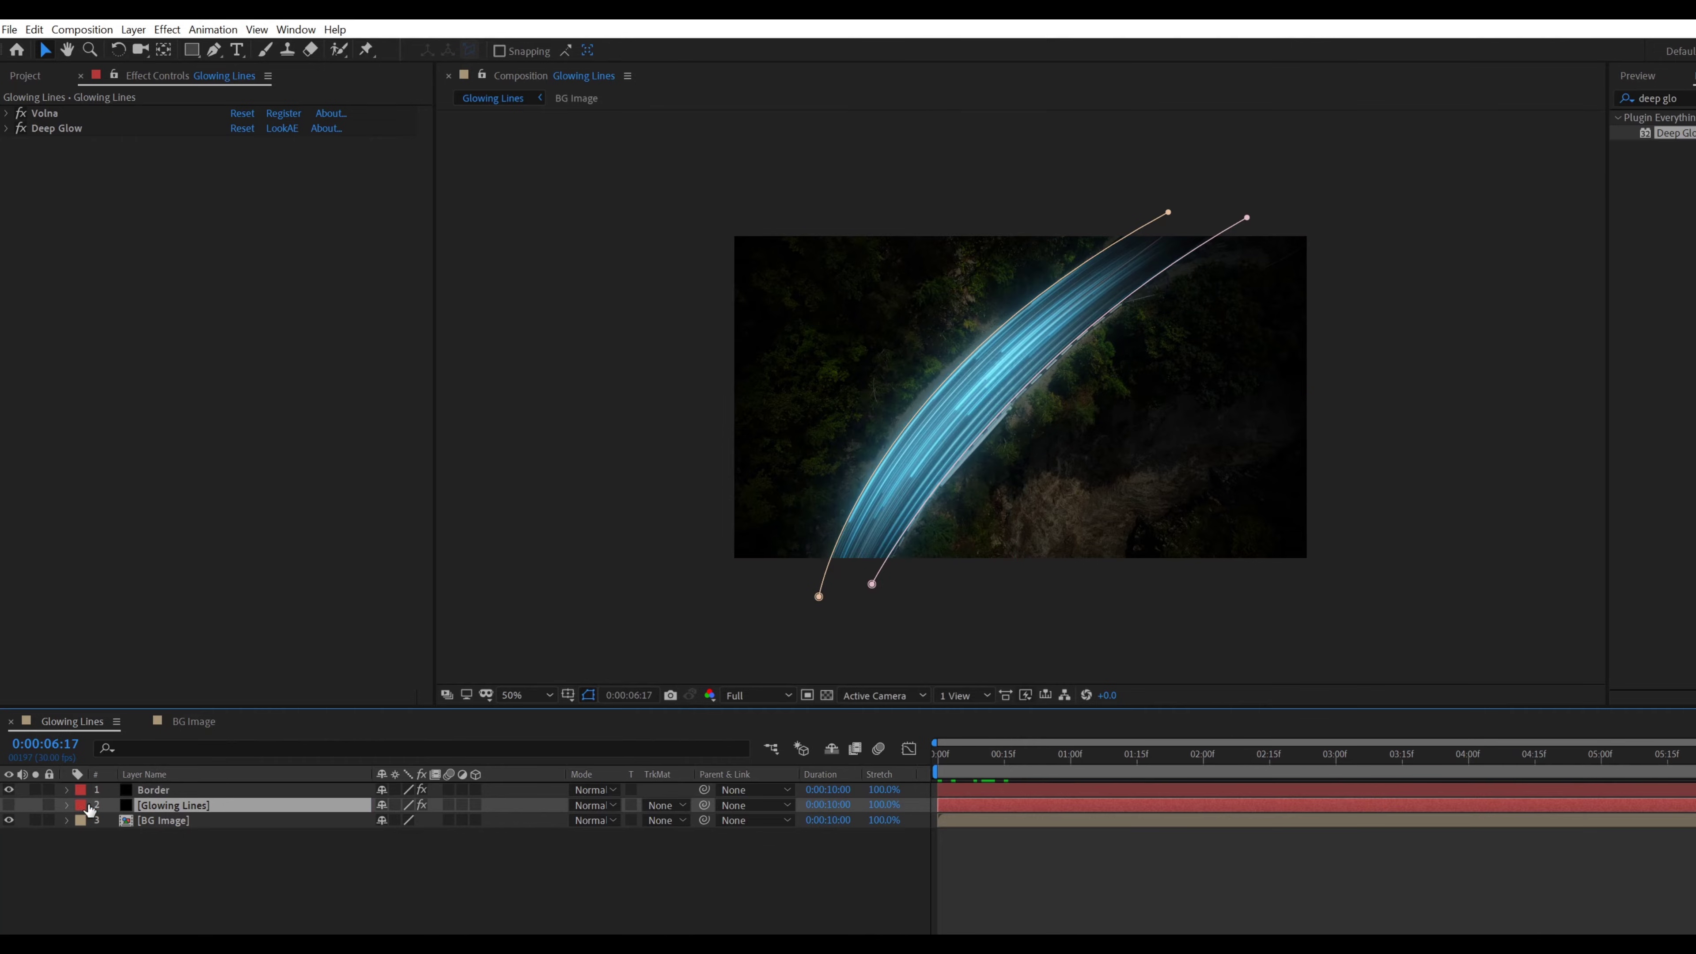
left_click(161, 791)
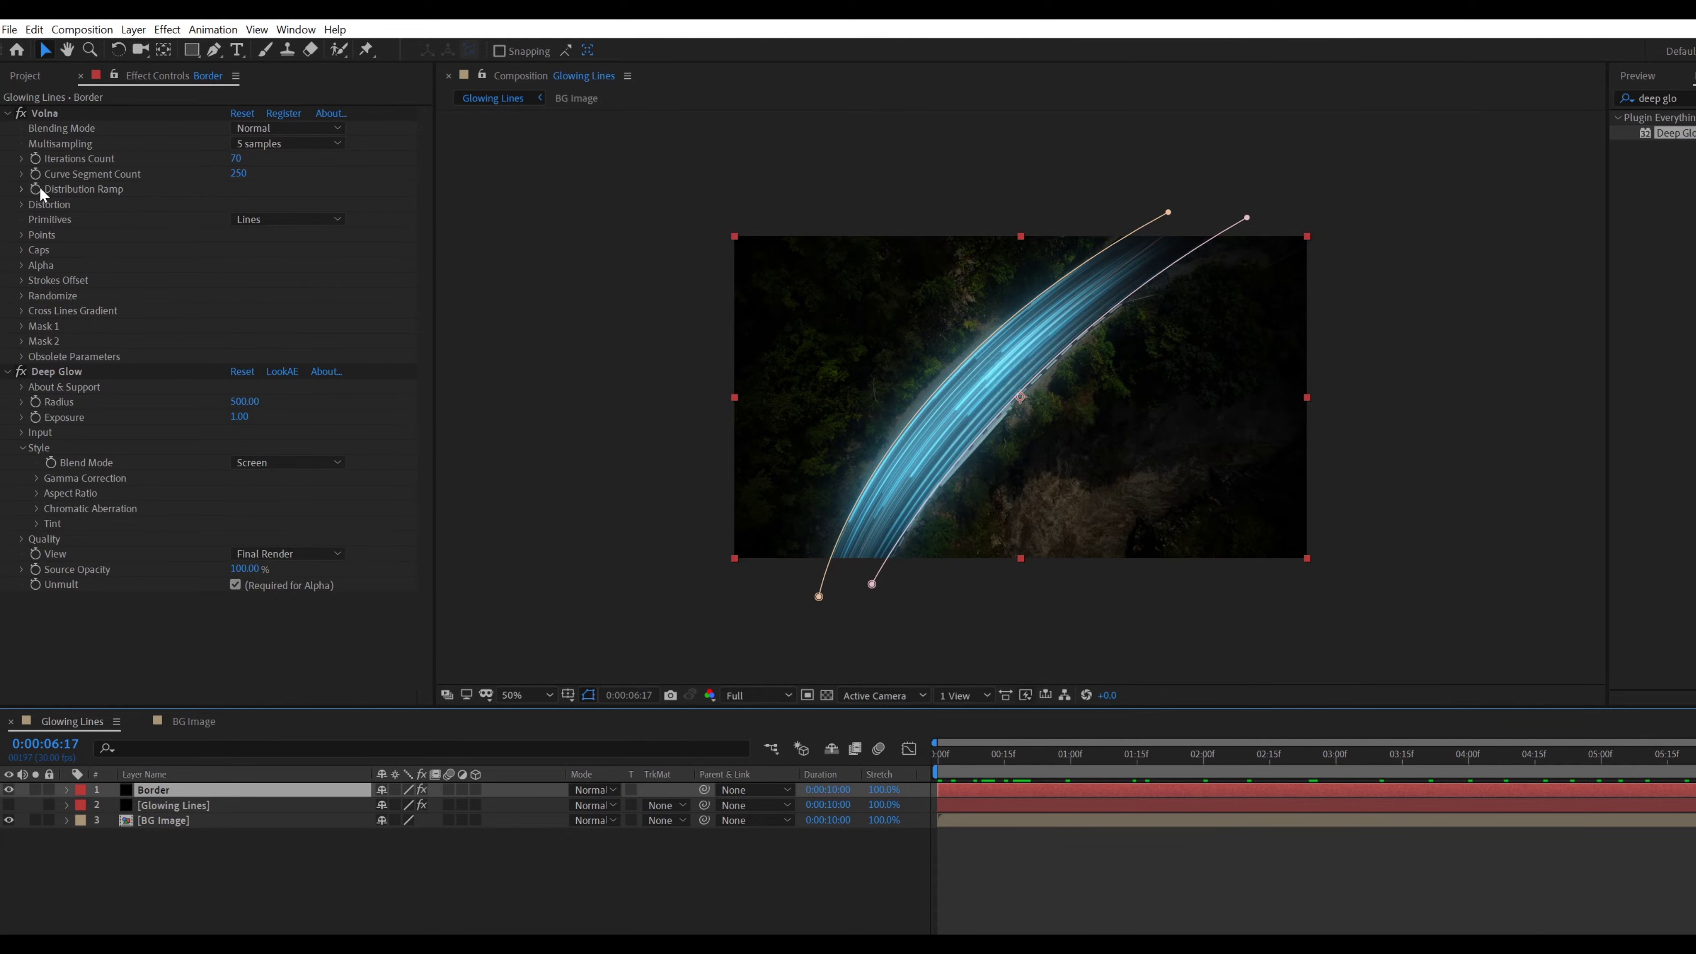
Add a point to Border's Volna Distribution Ramp and drag both inner points to the graph bottom
left_click(23, 190)
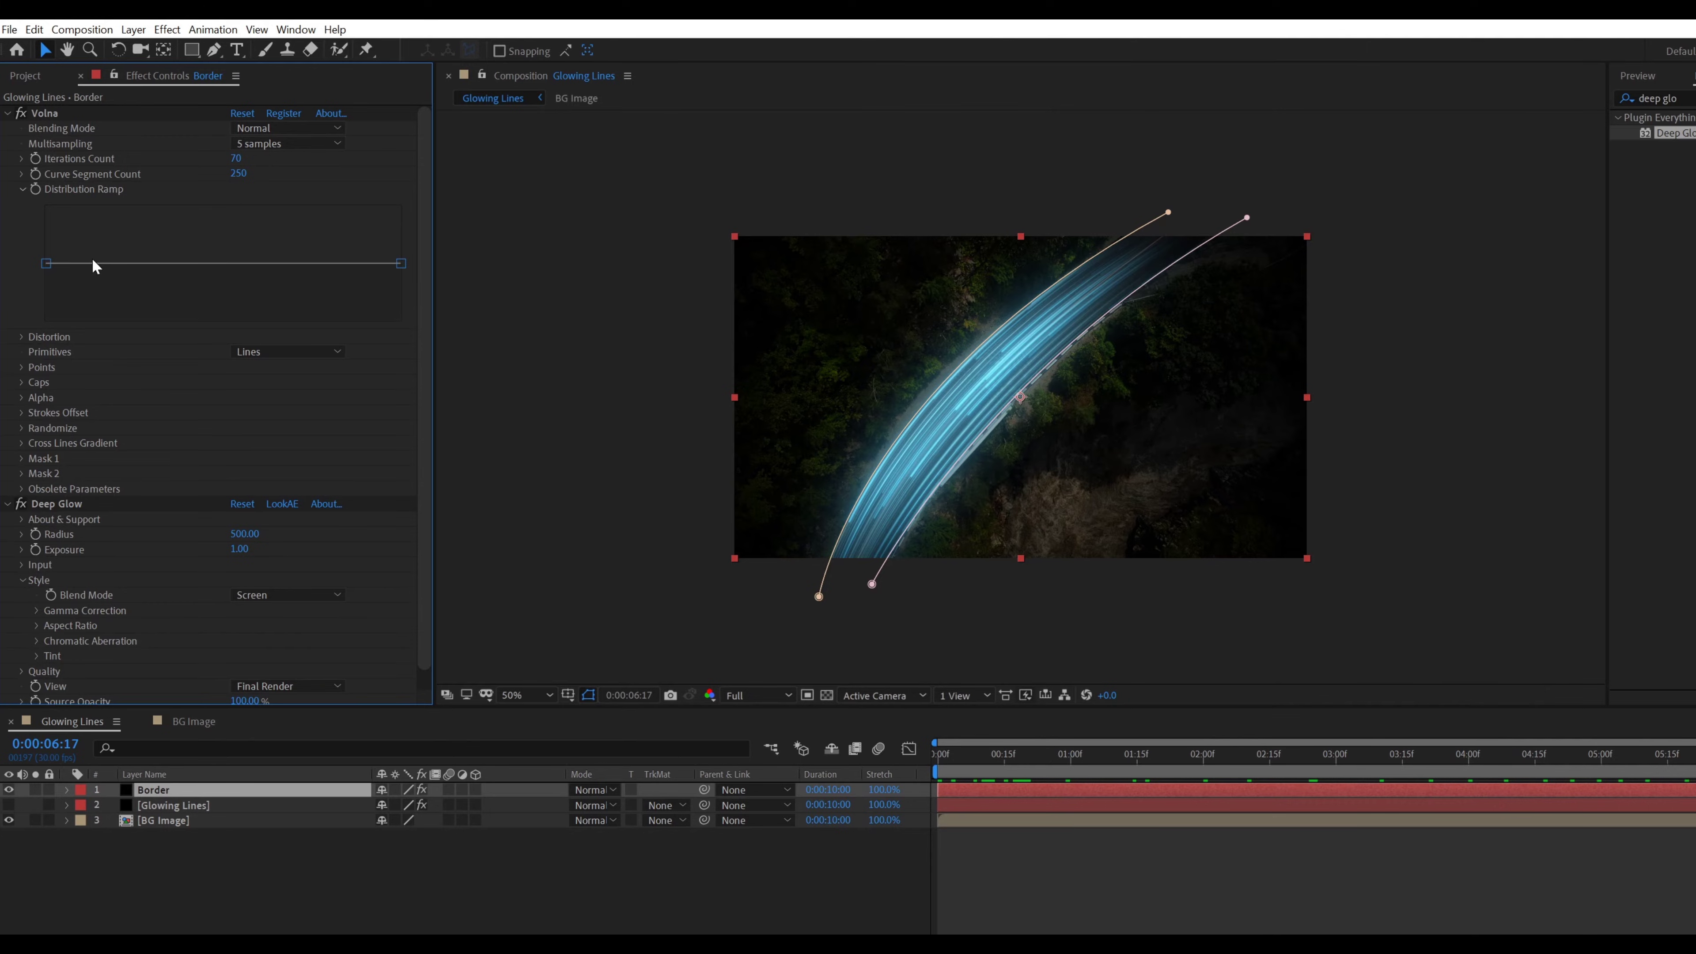
left_click(84, 263)
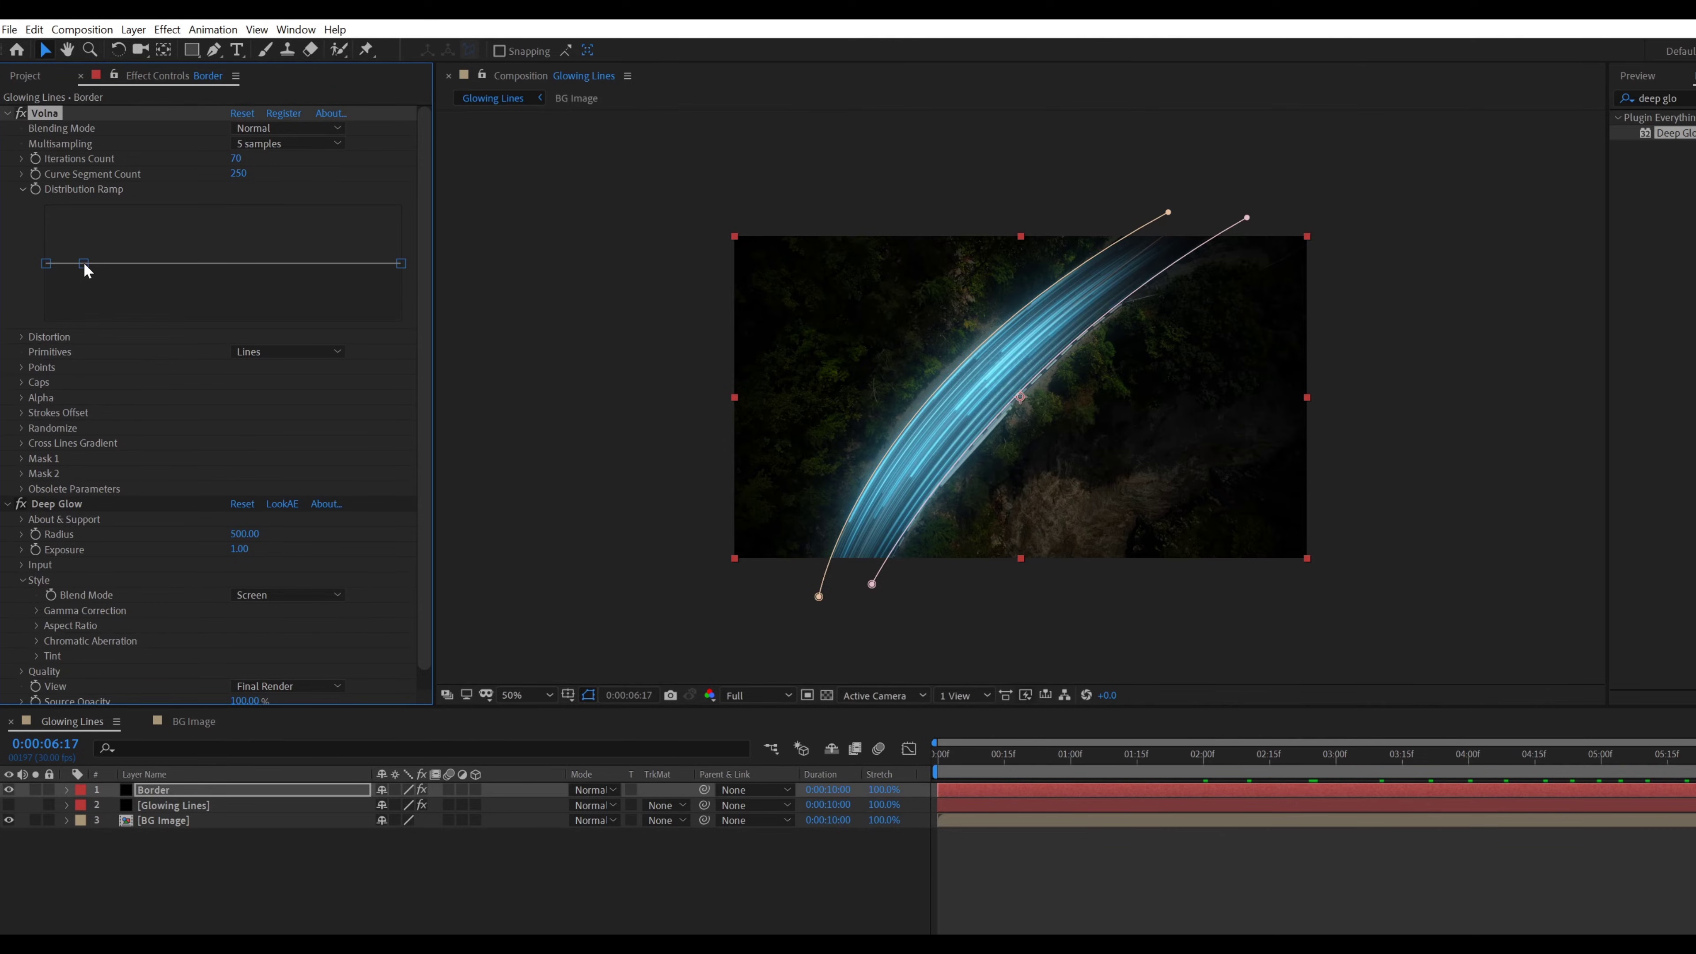
left_click(355, 262)
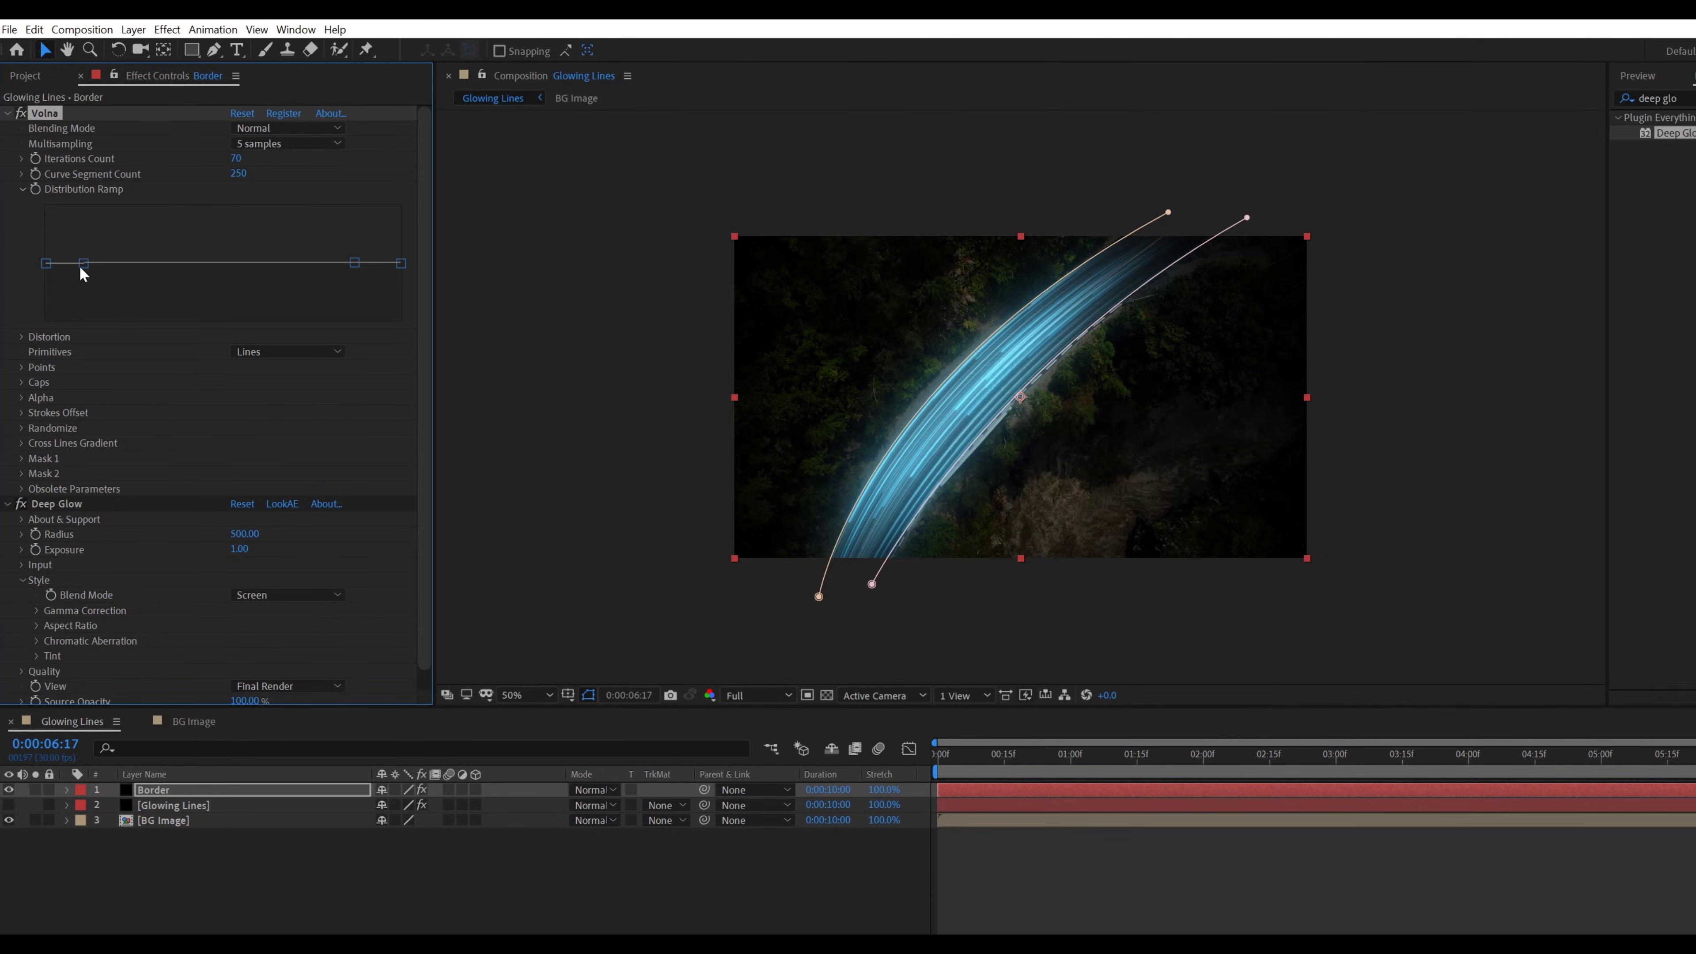
left_click_drag(81, 267, 93, 348)
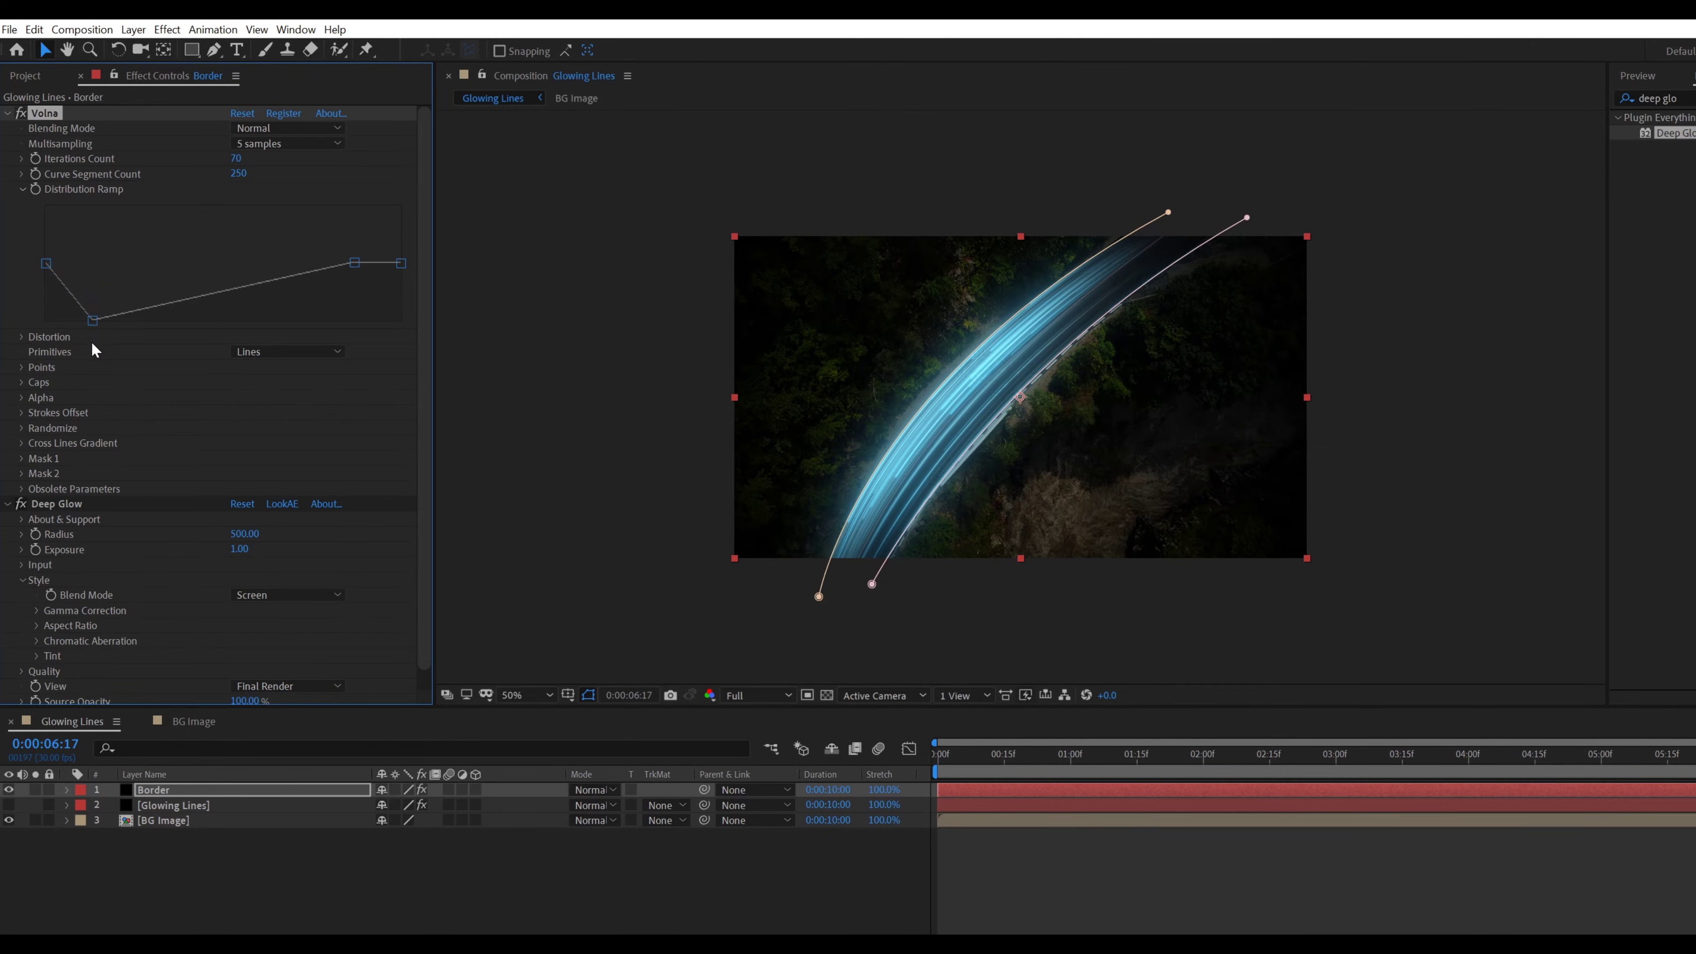
left_click_drag(349, 261, 349, 322)
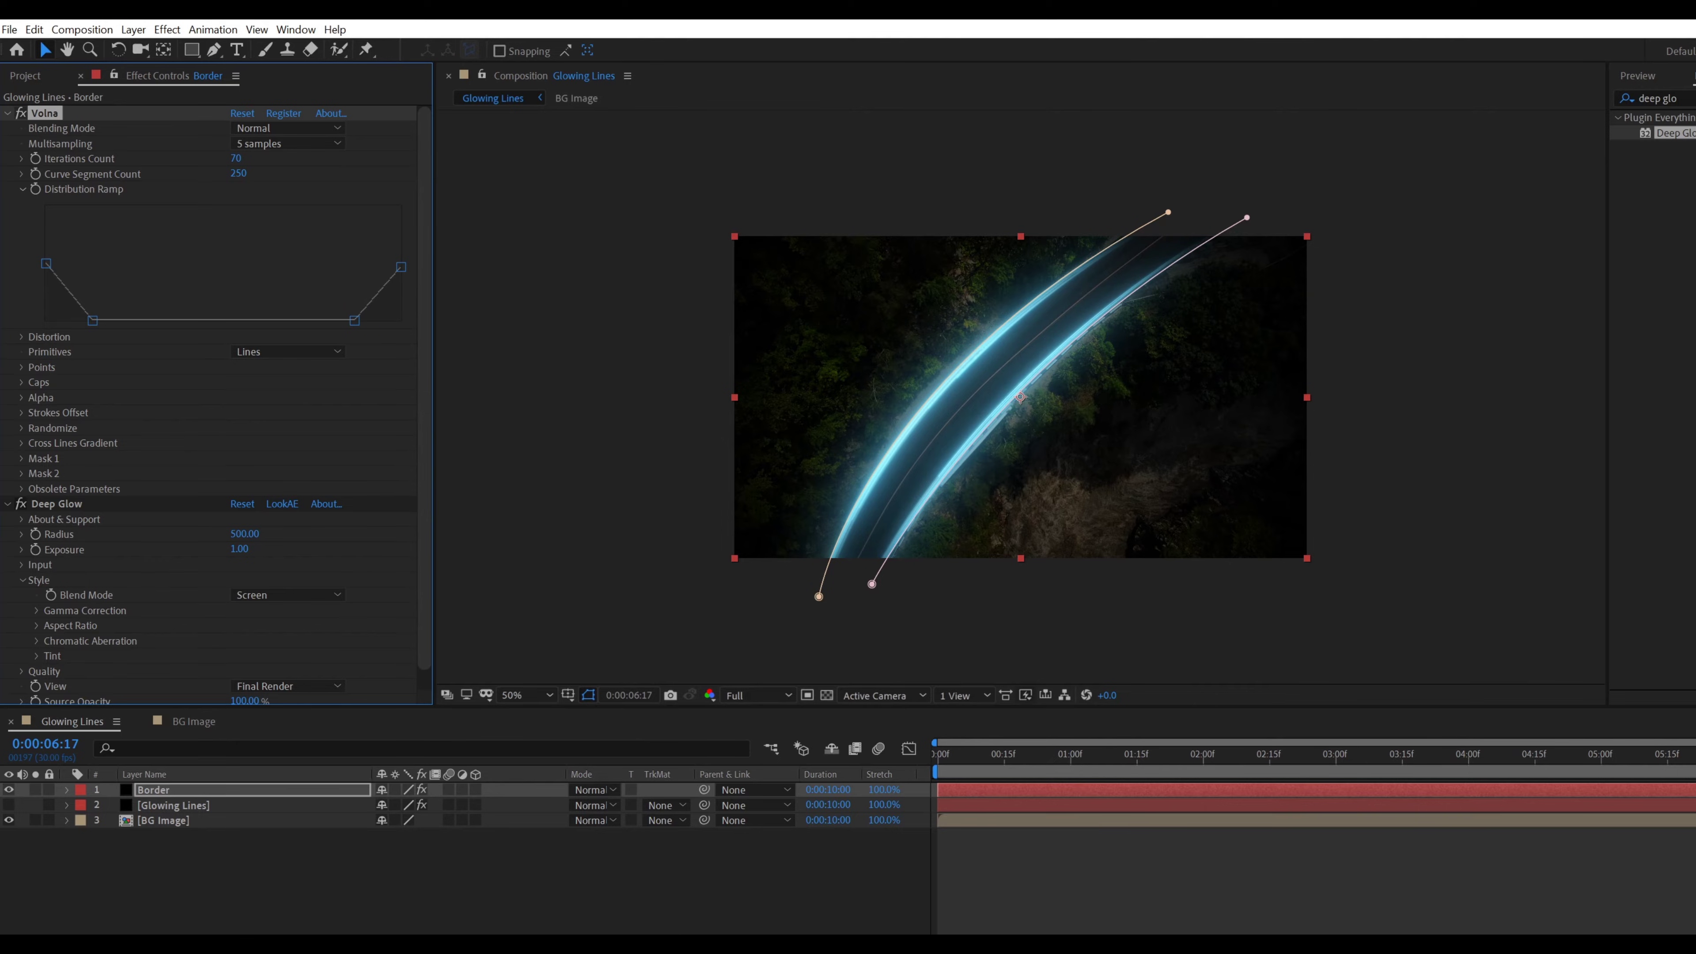
key("ctrl+shift+a")
key("period")
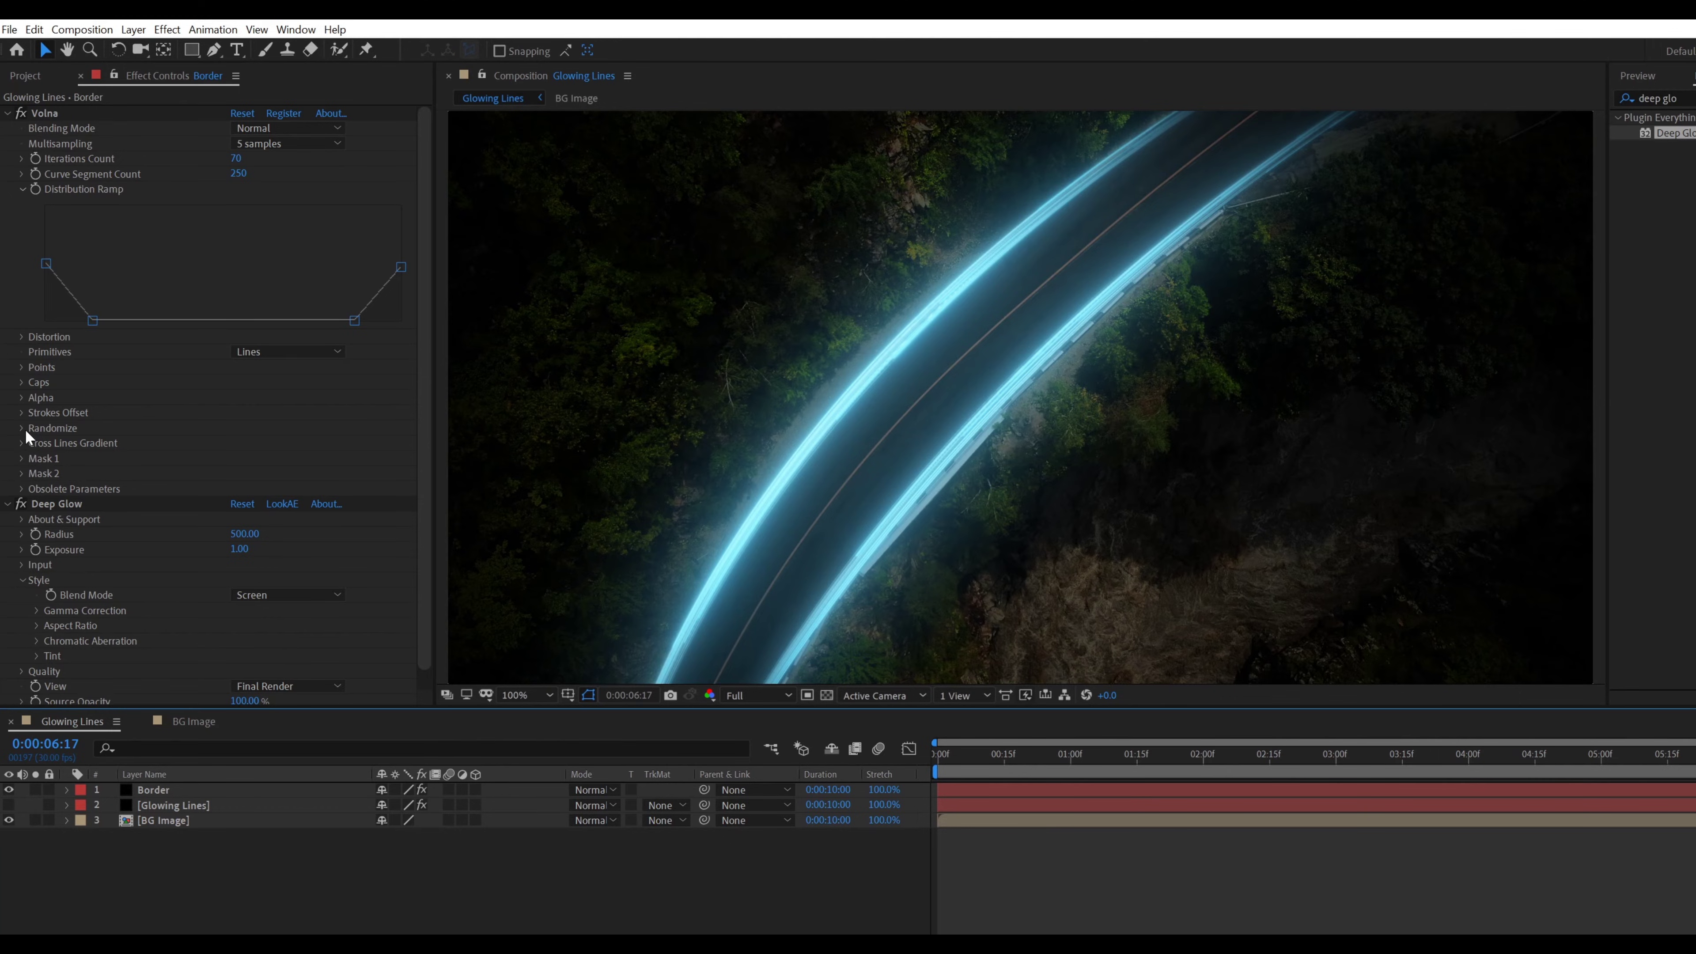
Under Mask 1's Obsolete Parameters, set Border's Color 1 to red
left_click(21, 459)
scroll(47, 473, "down", 5)
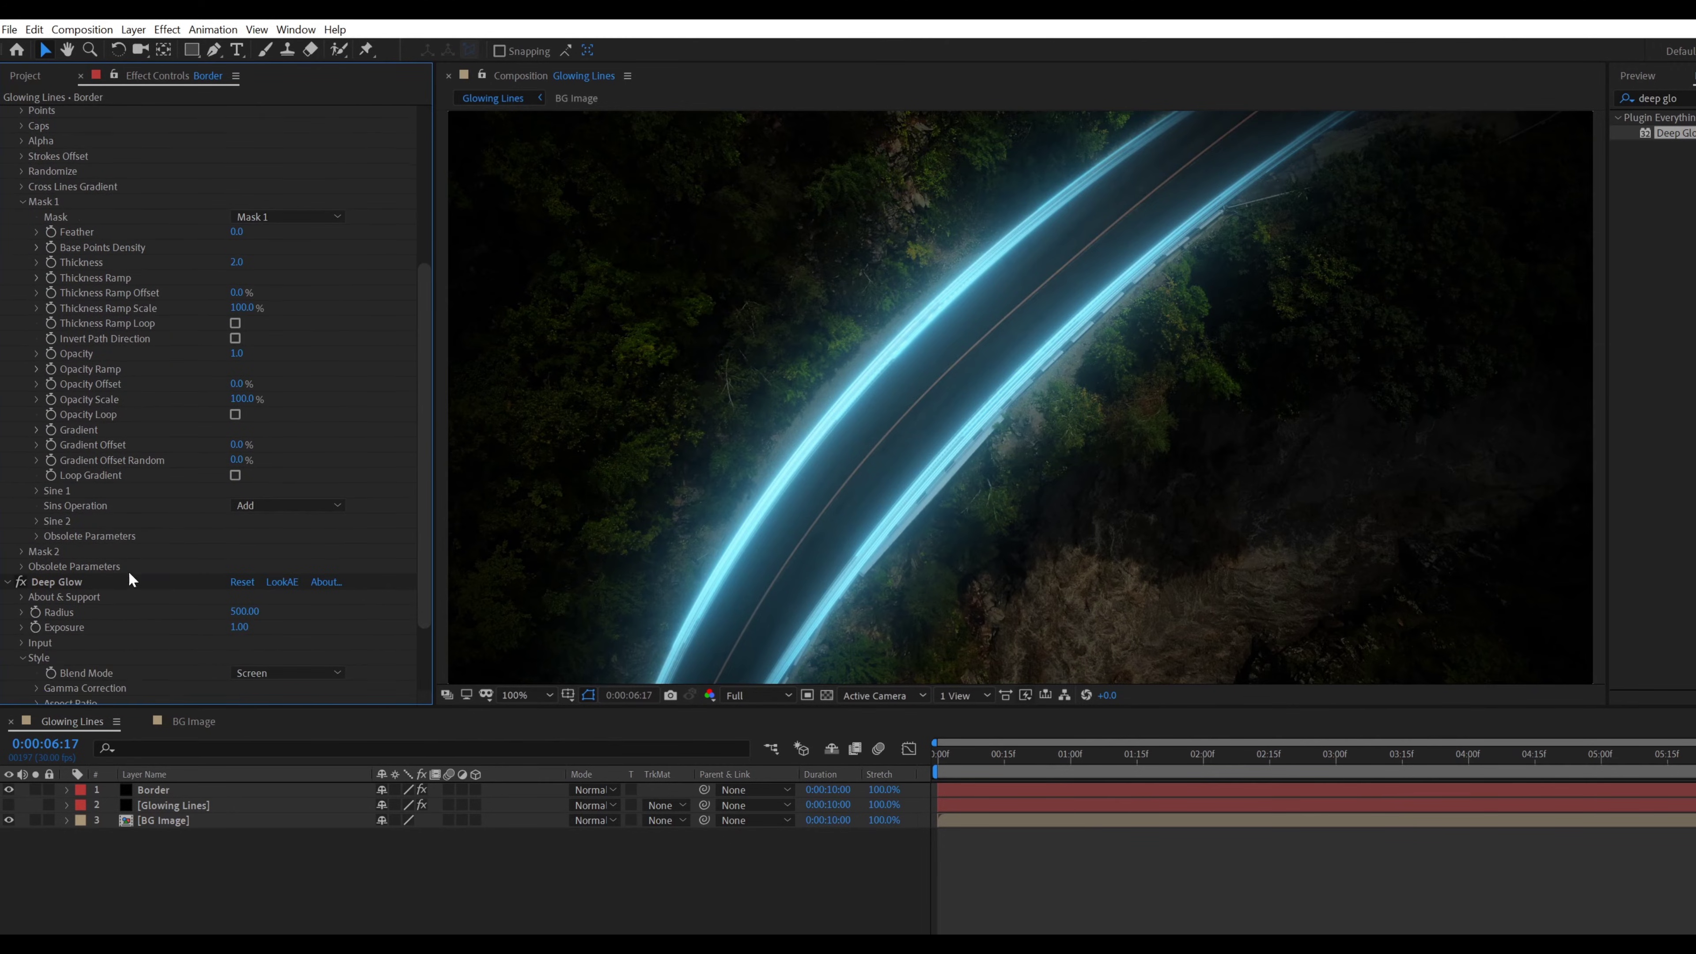
left_click(38, 535)
scroll(39, 531, "down", 3)
left_click(239, 507)
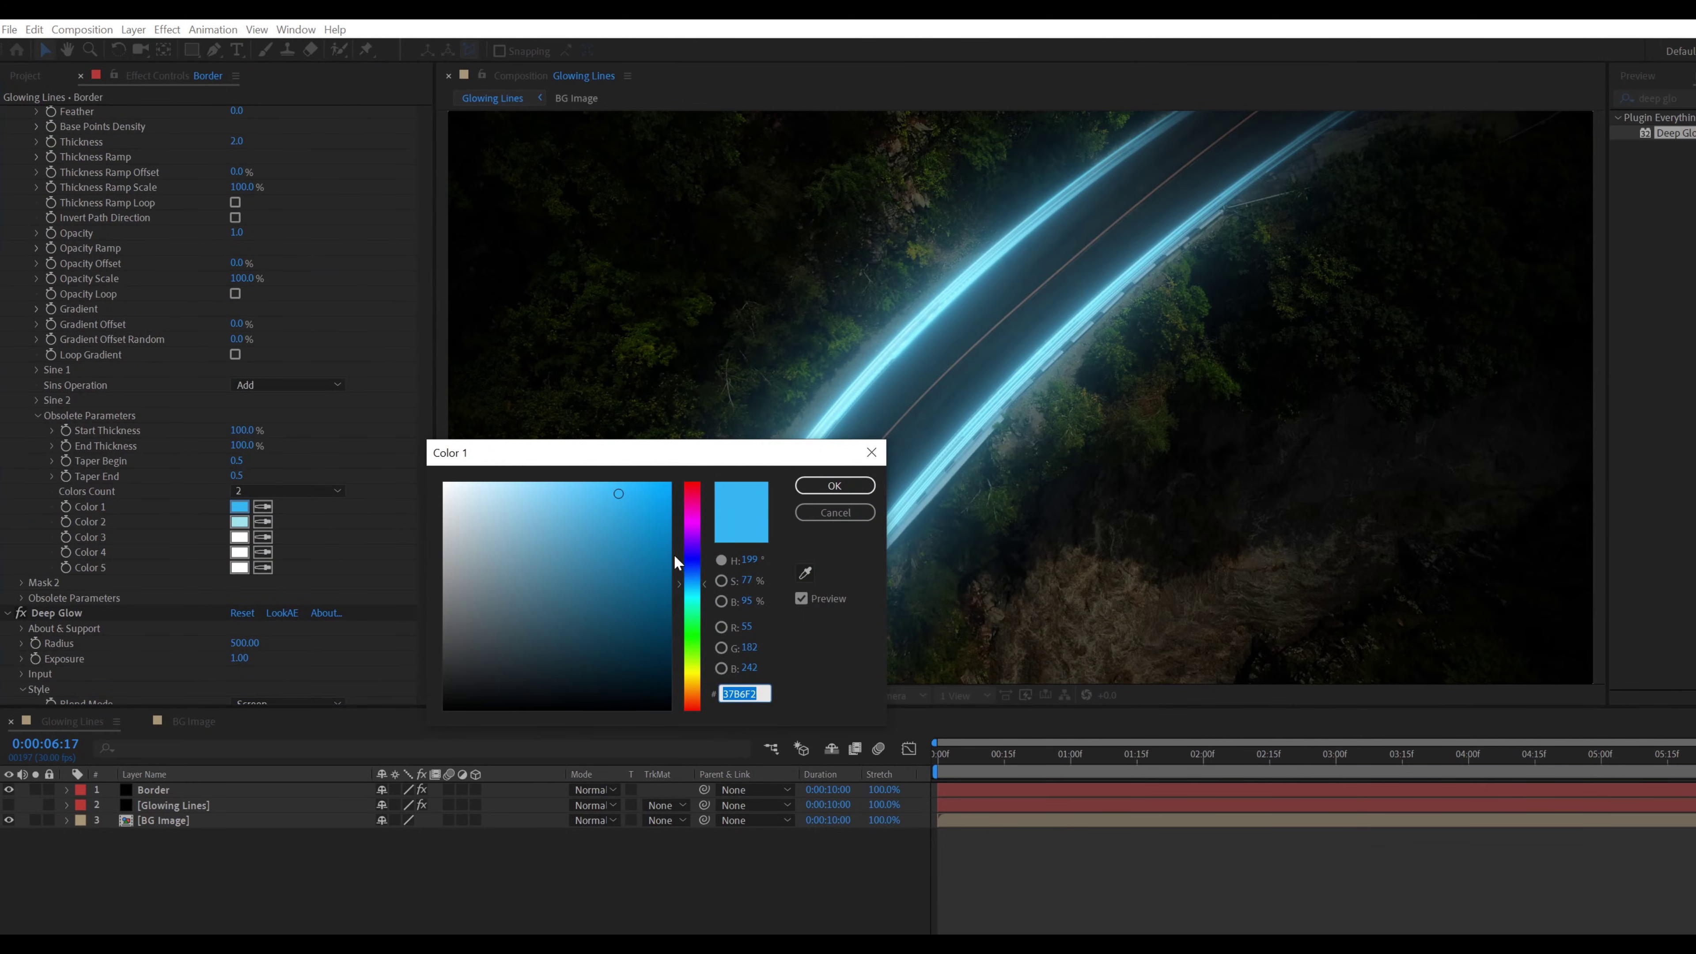
left_click_drag(688, 554, 689, 489)
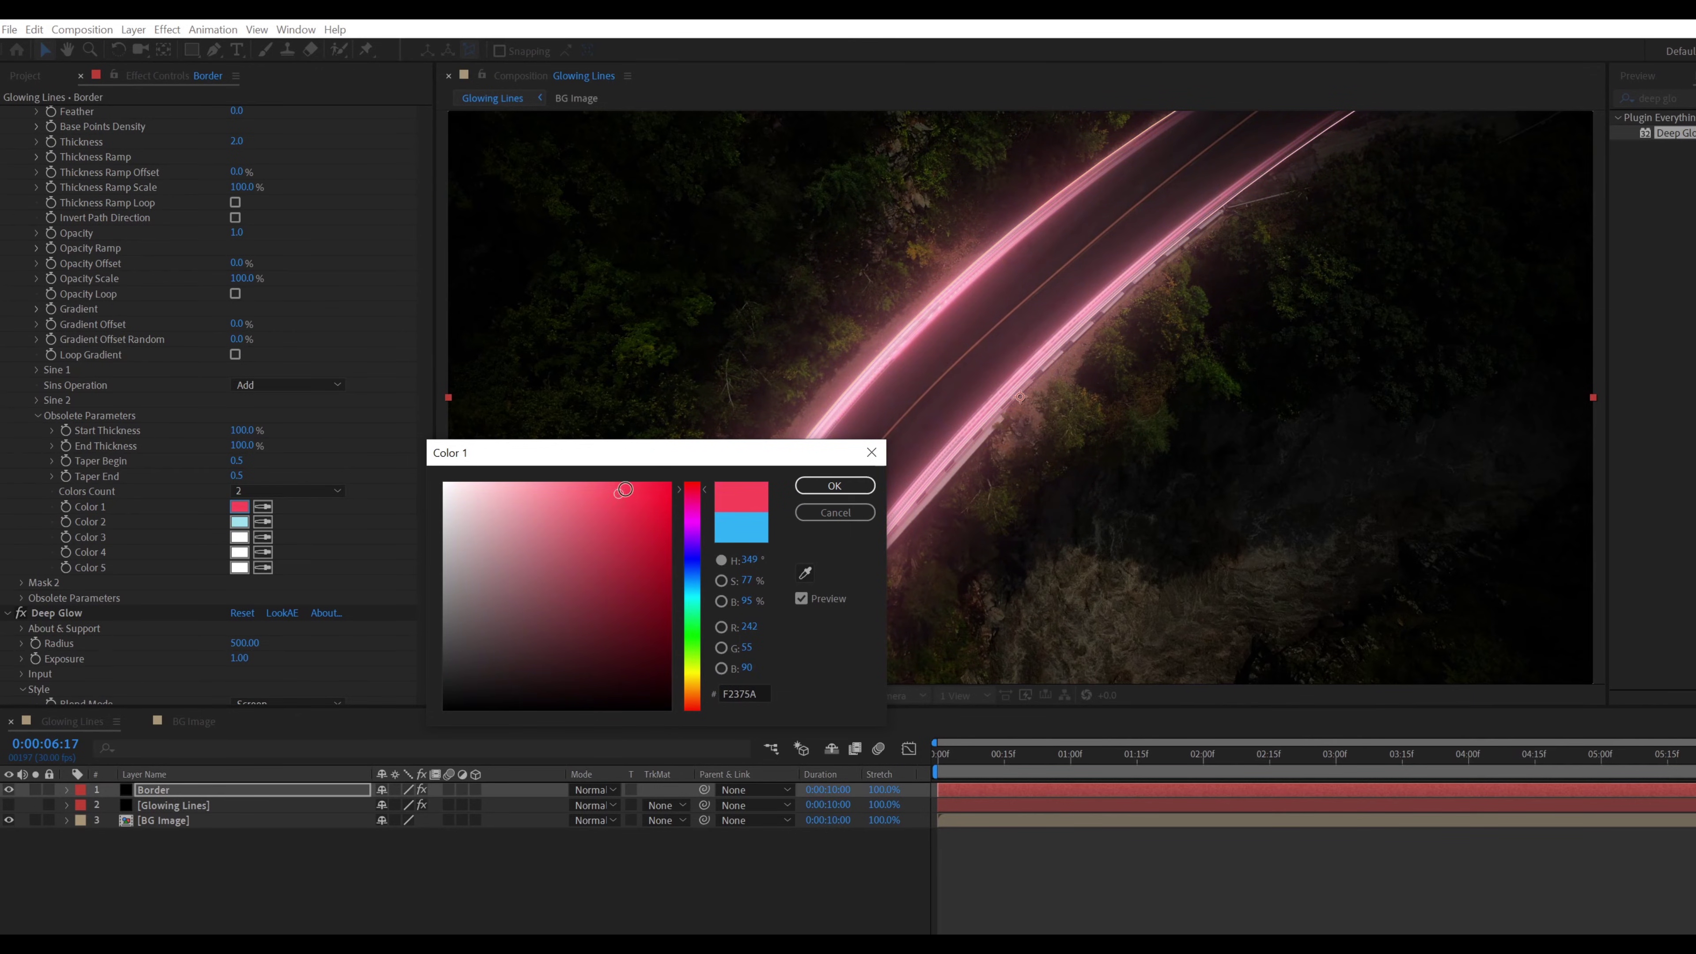
left_click(835, 486)
Set Border's Color 2 to a light pink
left_click(263, 521)
left_click(239, 506)
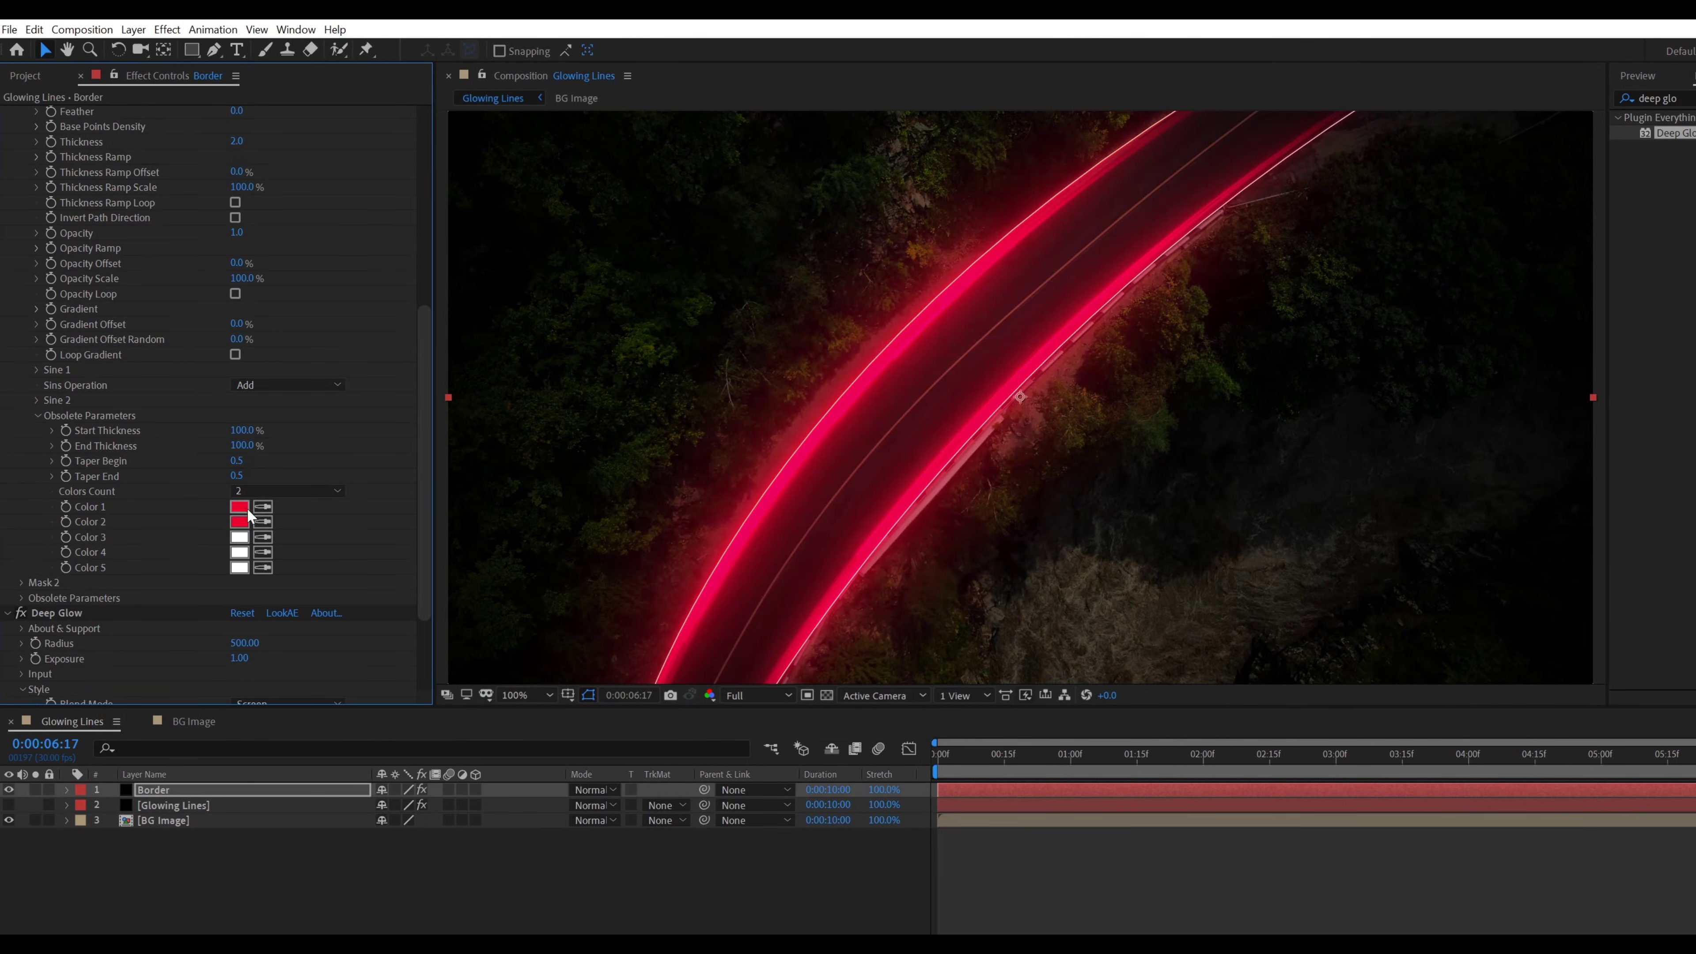
left_click(239, 521)
left_click(617, 505)
left_click(835, 486)
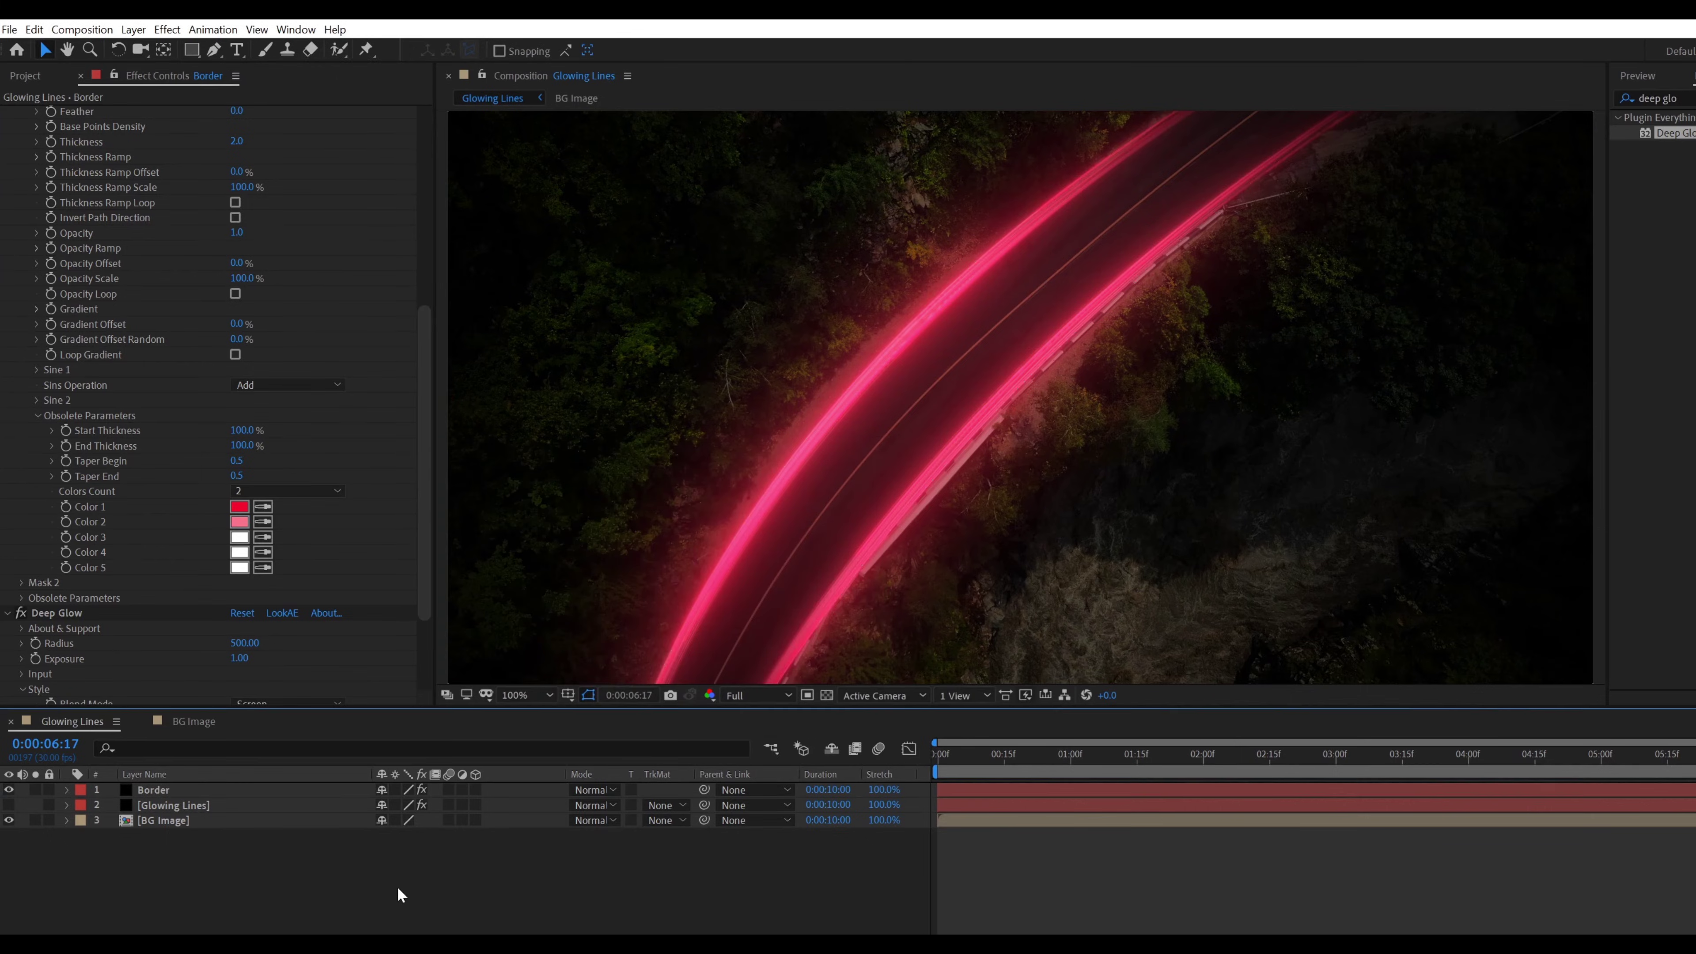
scroll(746, 587, "down", 2)
Unhide Glowing Lines, collapse Volna and Deep Glow, and return the playhead to 0
left_click(9, 805)
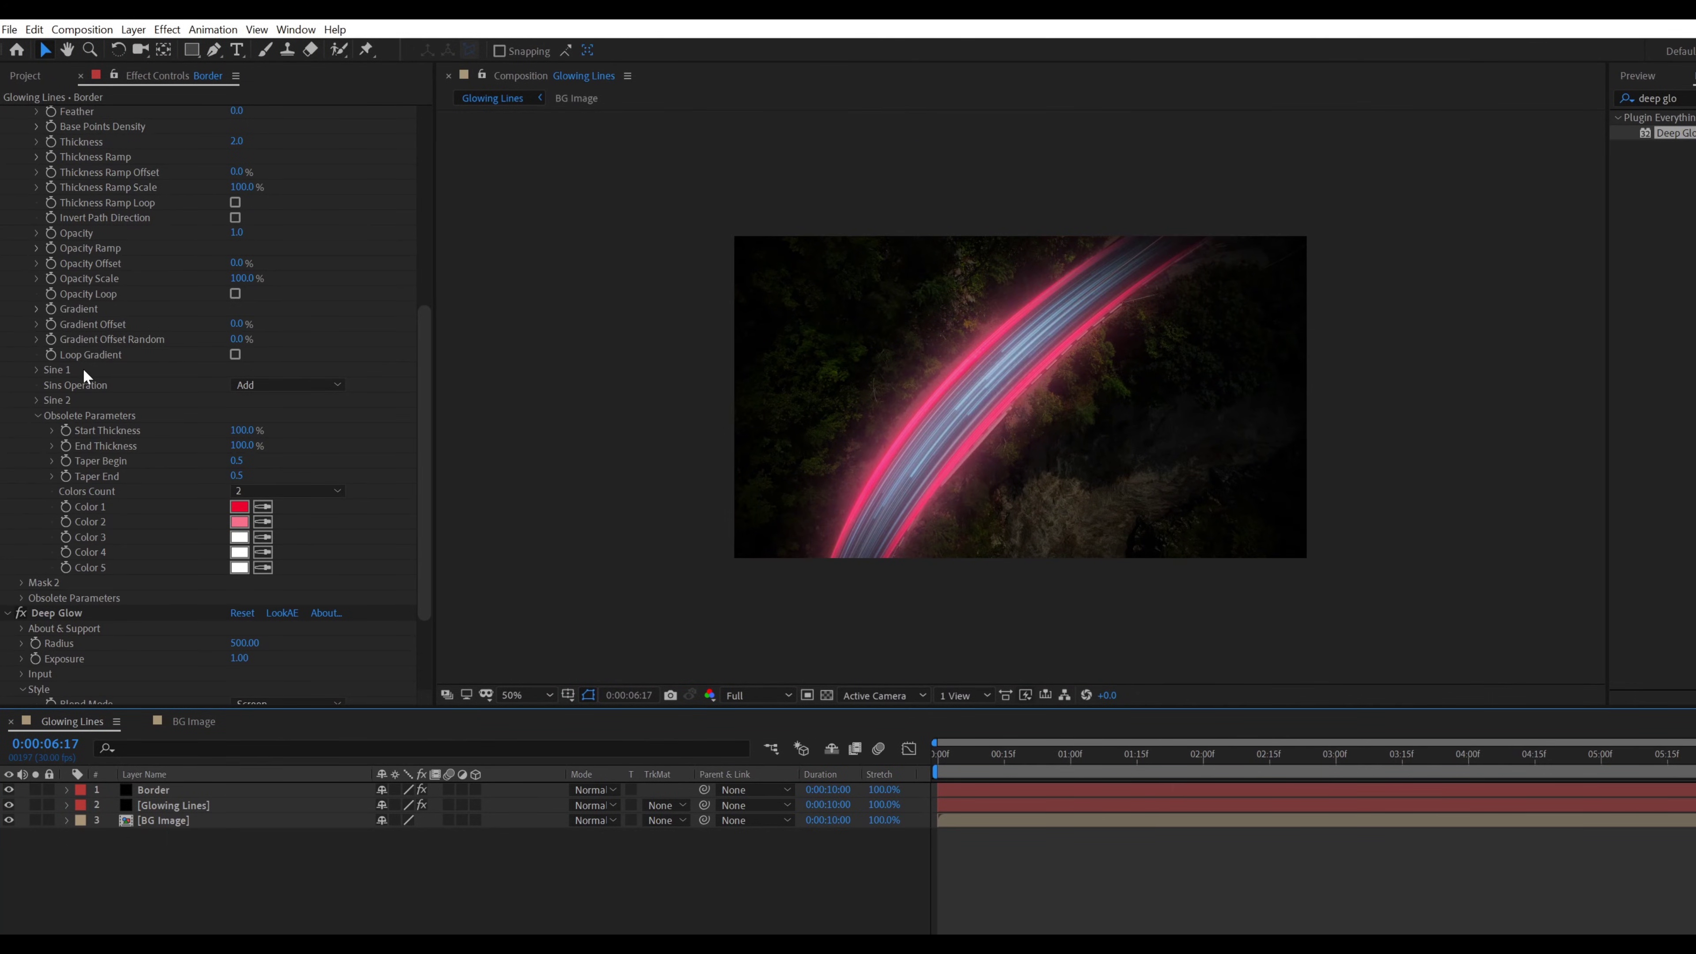
scroll(83, 368, "up", 4)
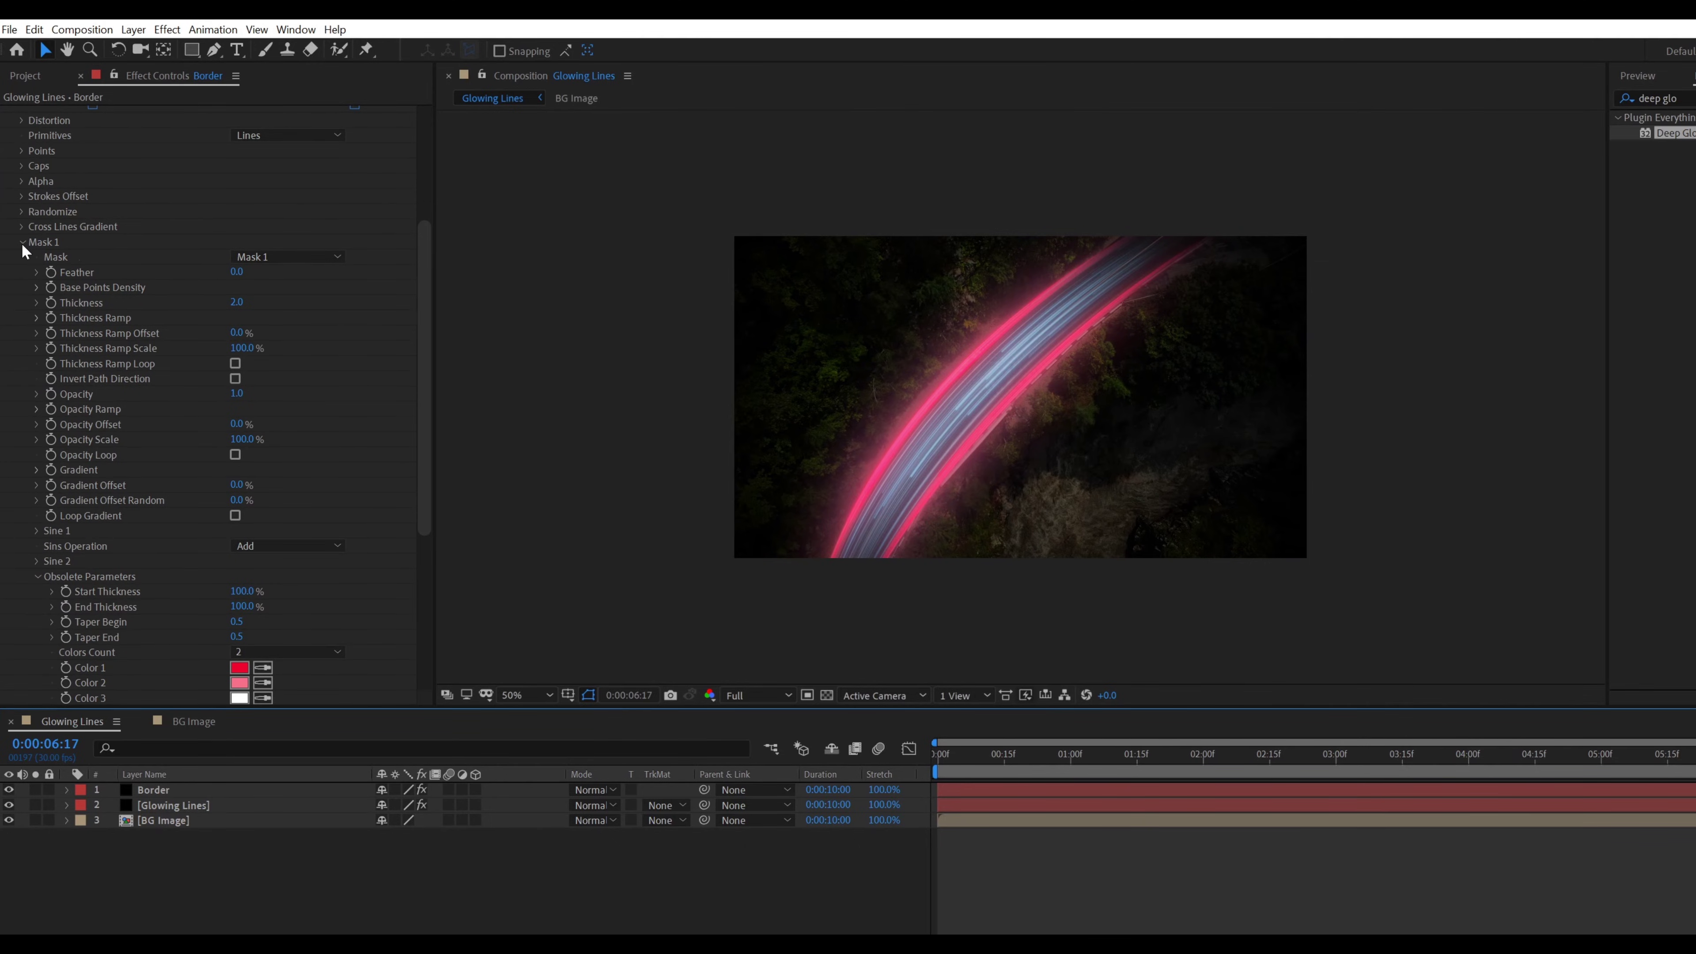
scroll(25, 241, "up", 3)
left_click(8, 115)
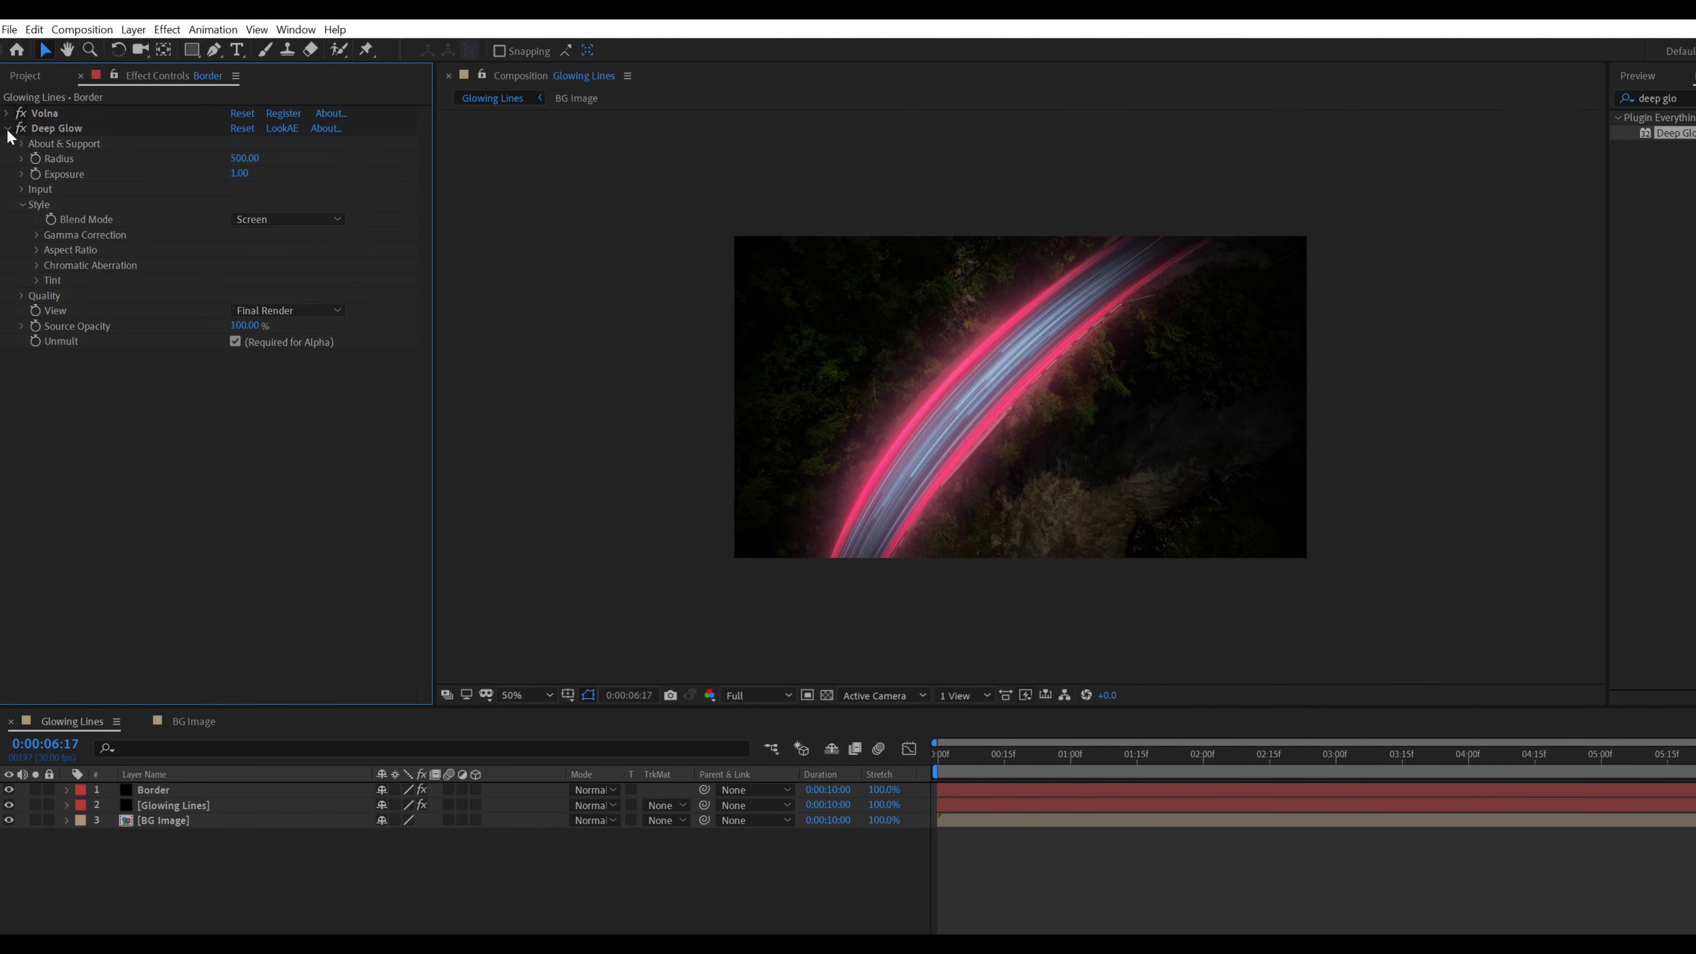
left_click(7, 129)
left_click_drag(952, 759, 932, 763)
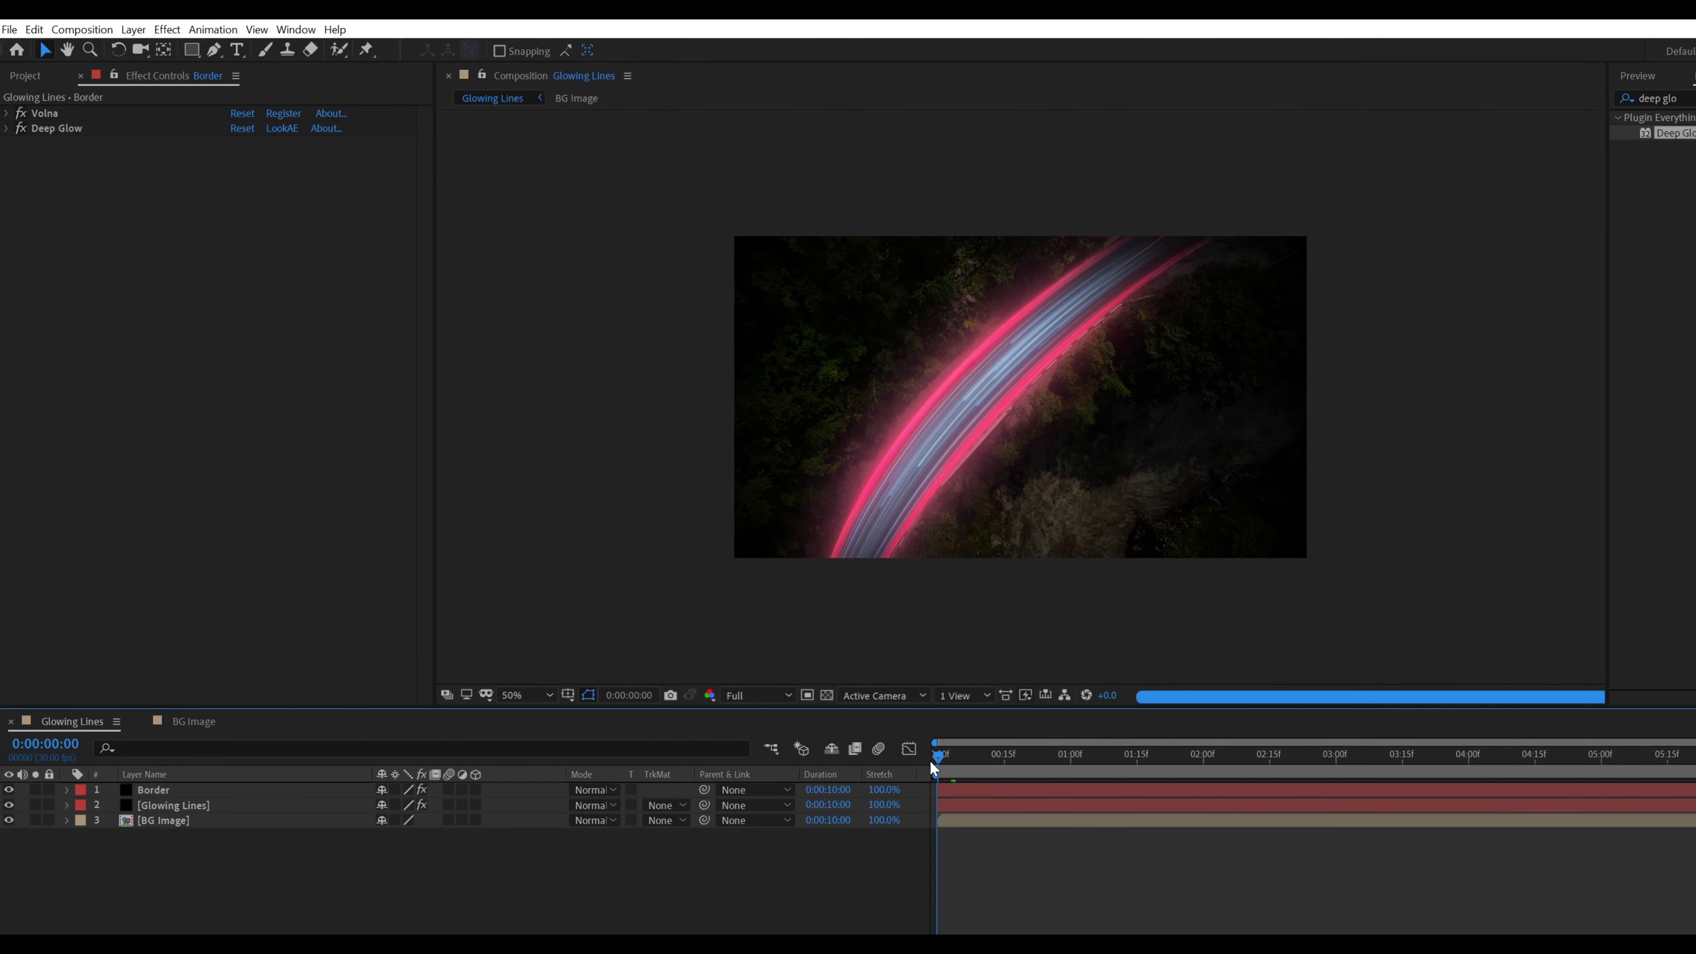